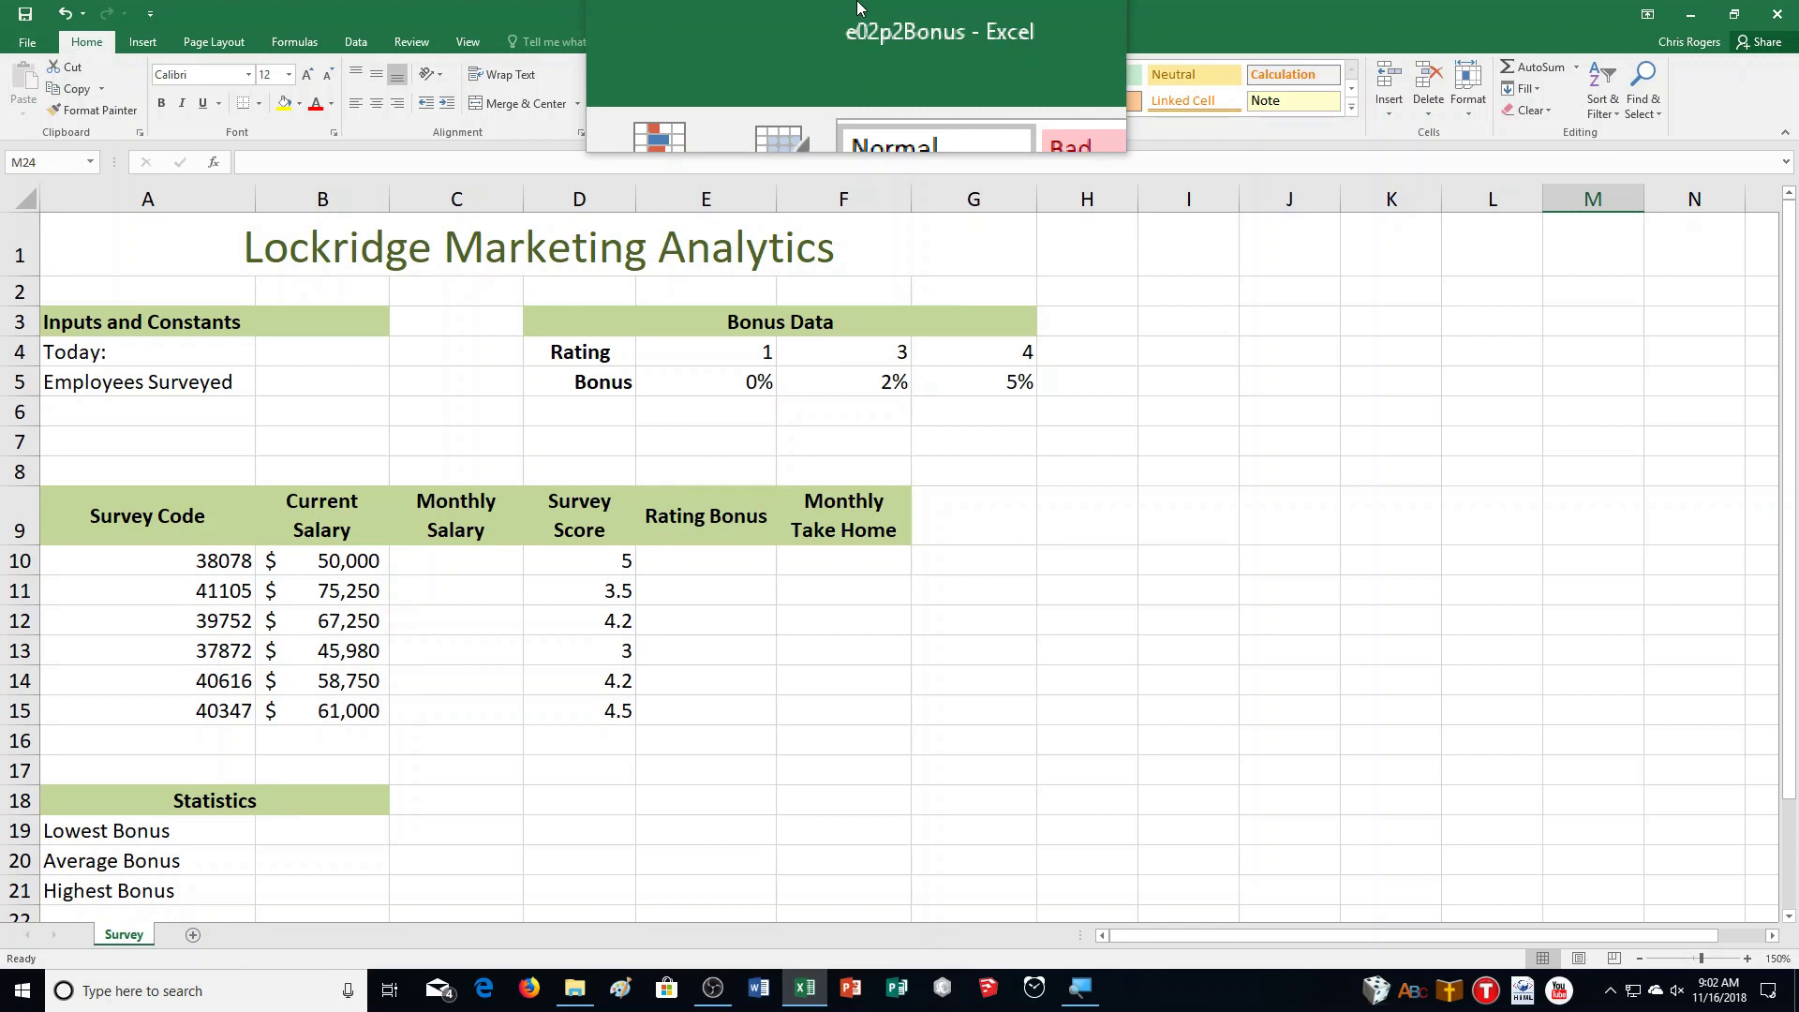
Step: Save a copy of the workbook in the OneDrive CompApp folder, adding an underscore and the author's name to the file name e02p2Bonus
{"action": "left_click_drag", "start_coordinate": [859, 7], "coordinate": [939, 7]}
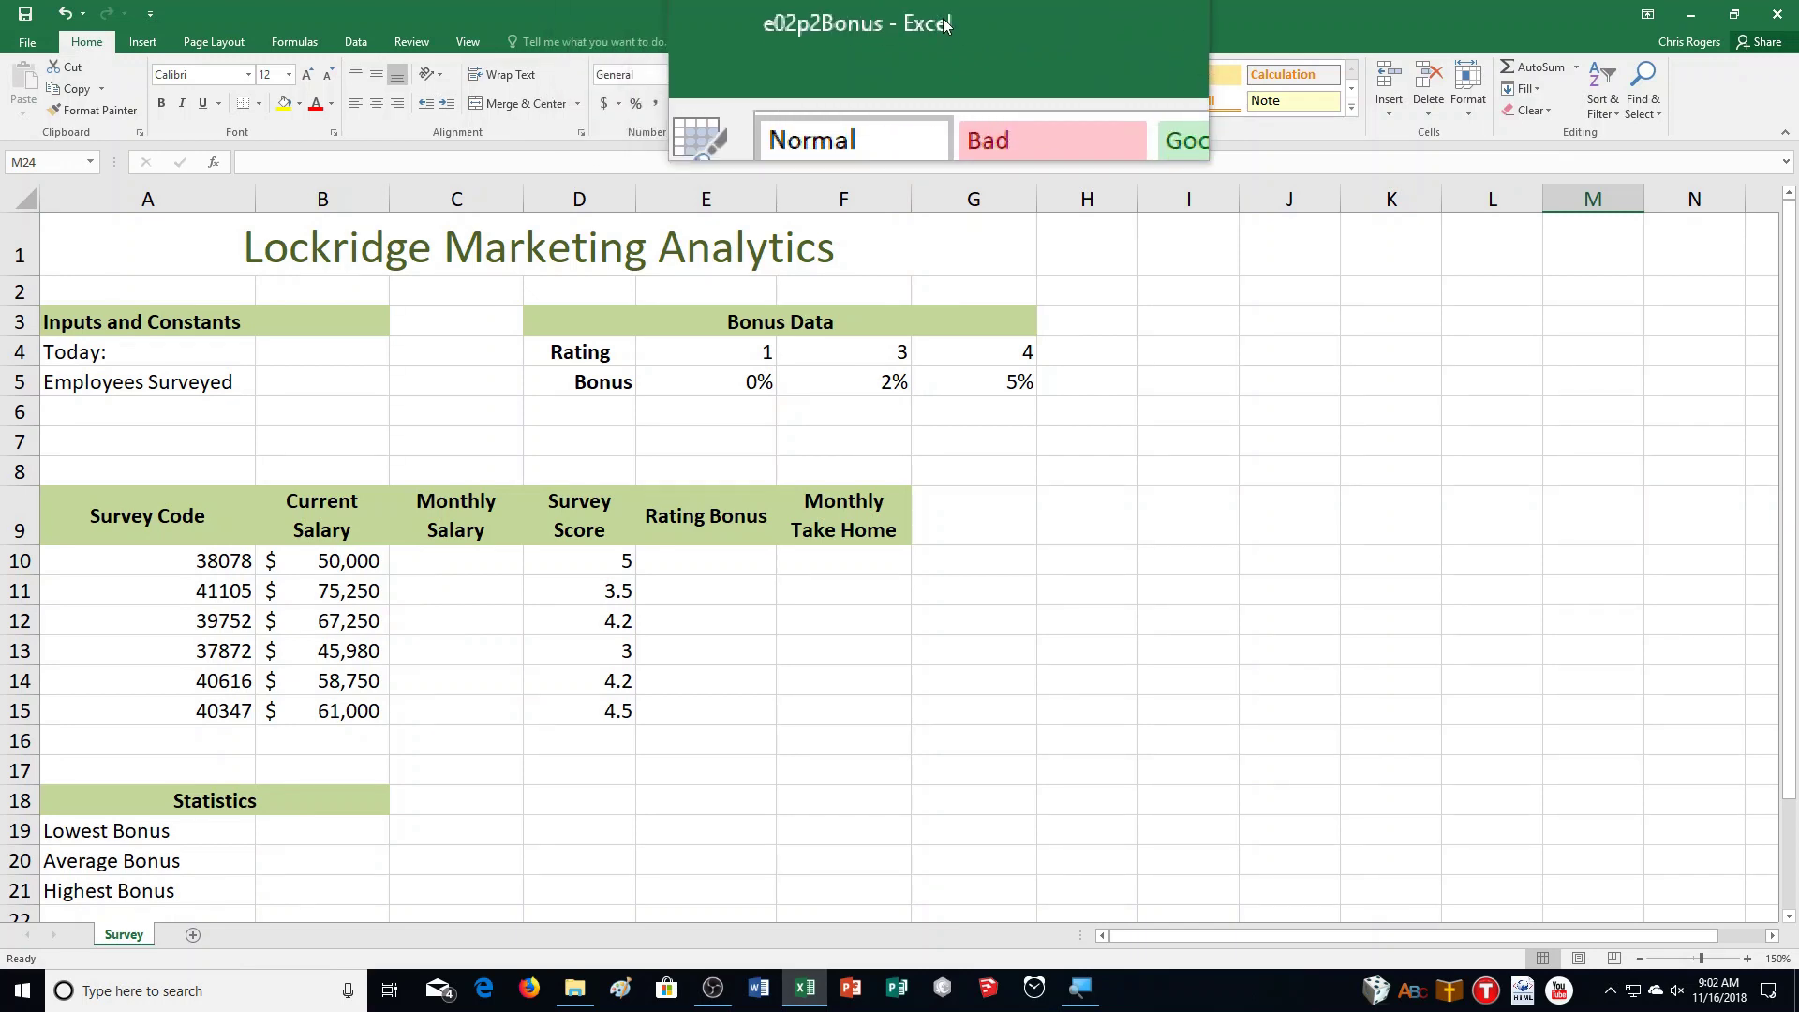
{"action": "left_click", "coordinate": [25, 57]}
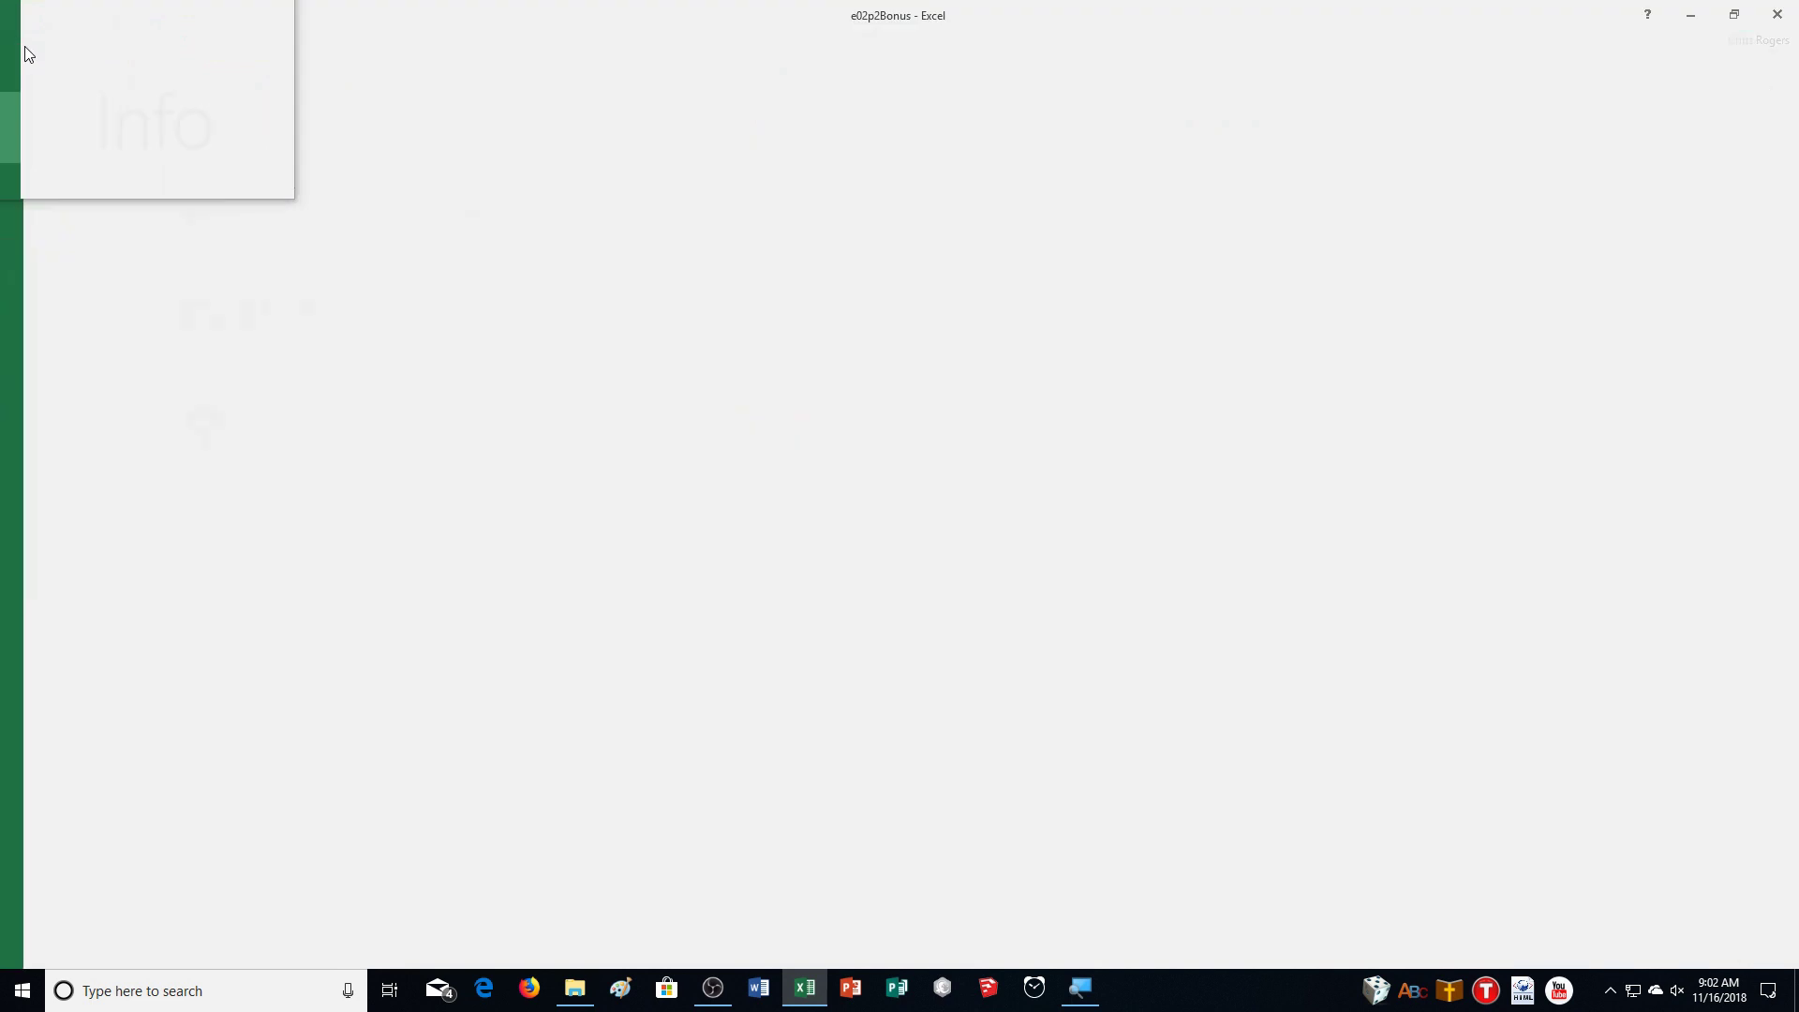
{"action": "left_click", "coordinate": [59, 245]}
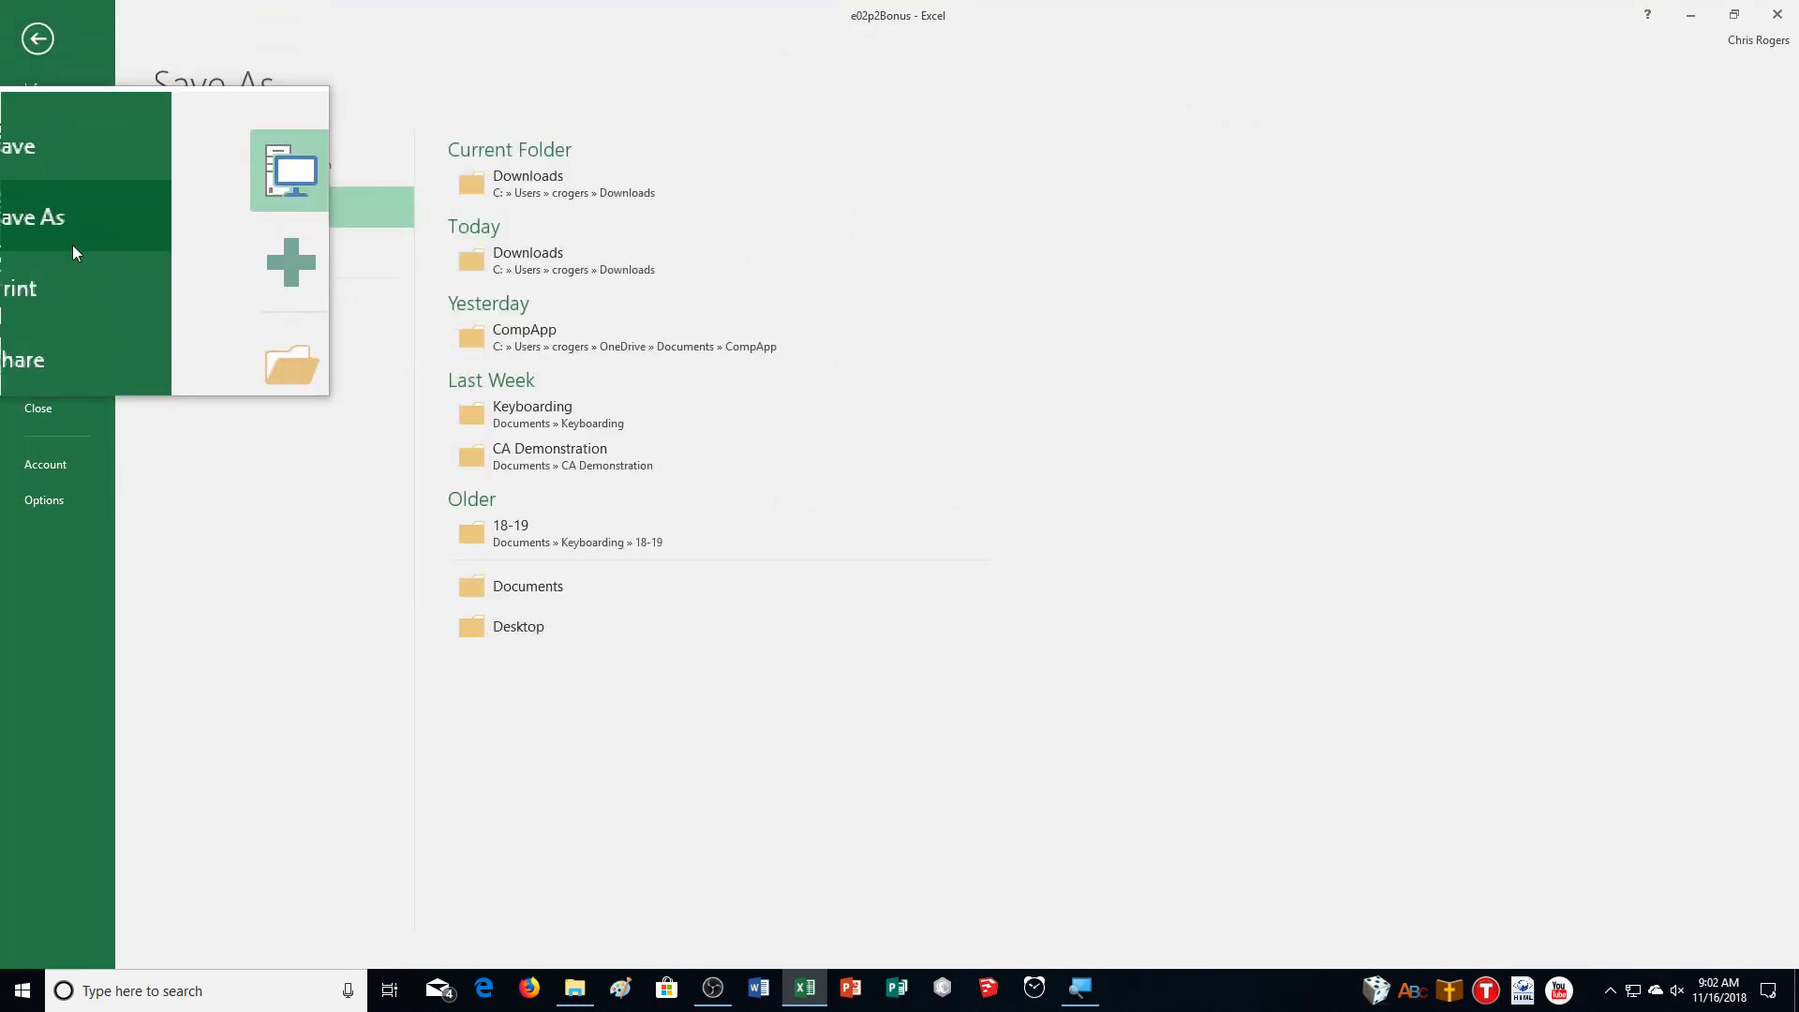
{"action": "left_click", "coordinate": [257, 161]}
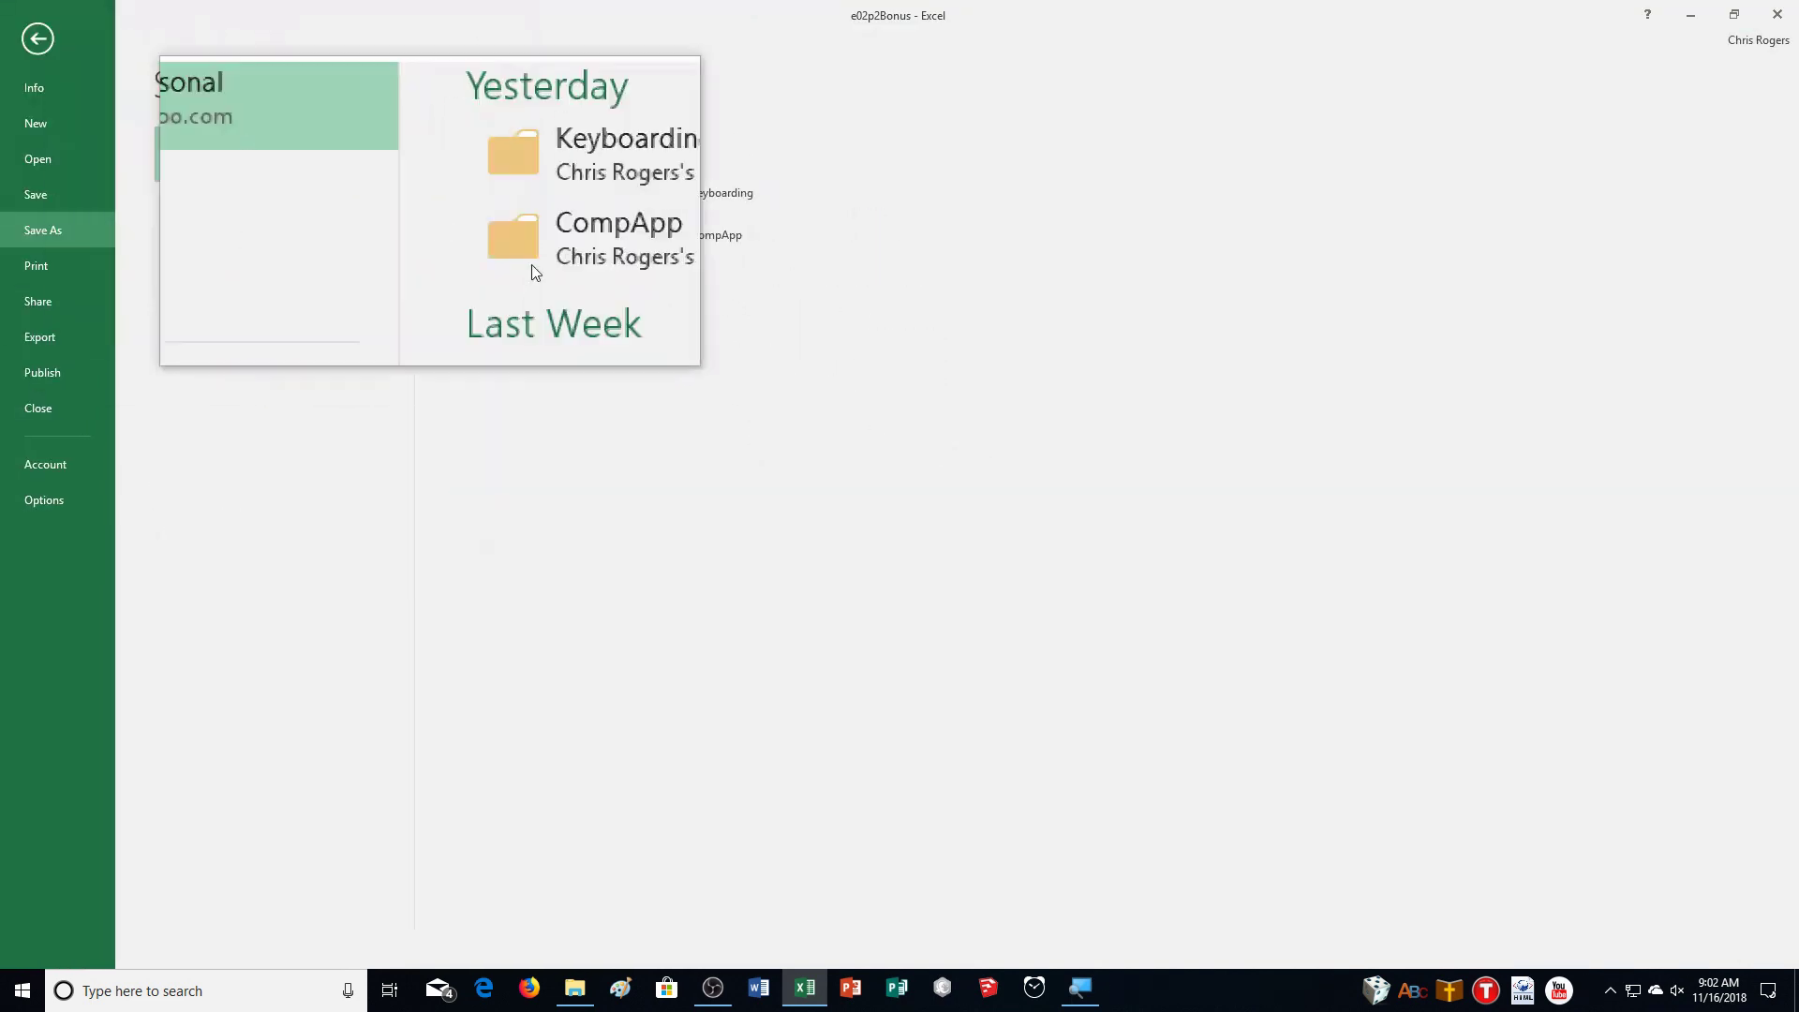
{"action": "left_click", "coordinate": [637, 225]}
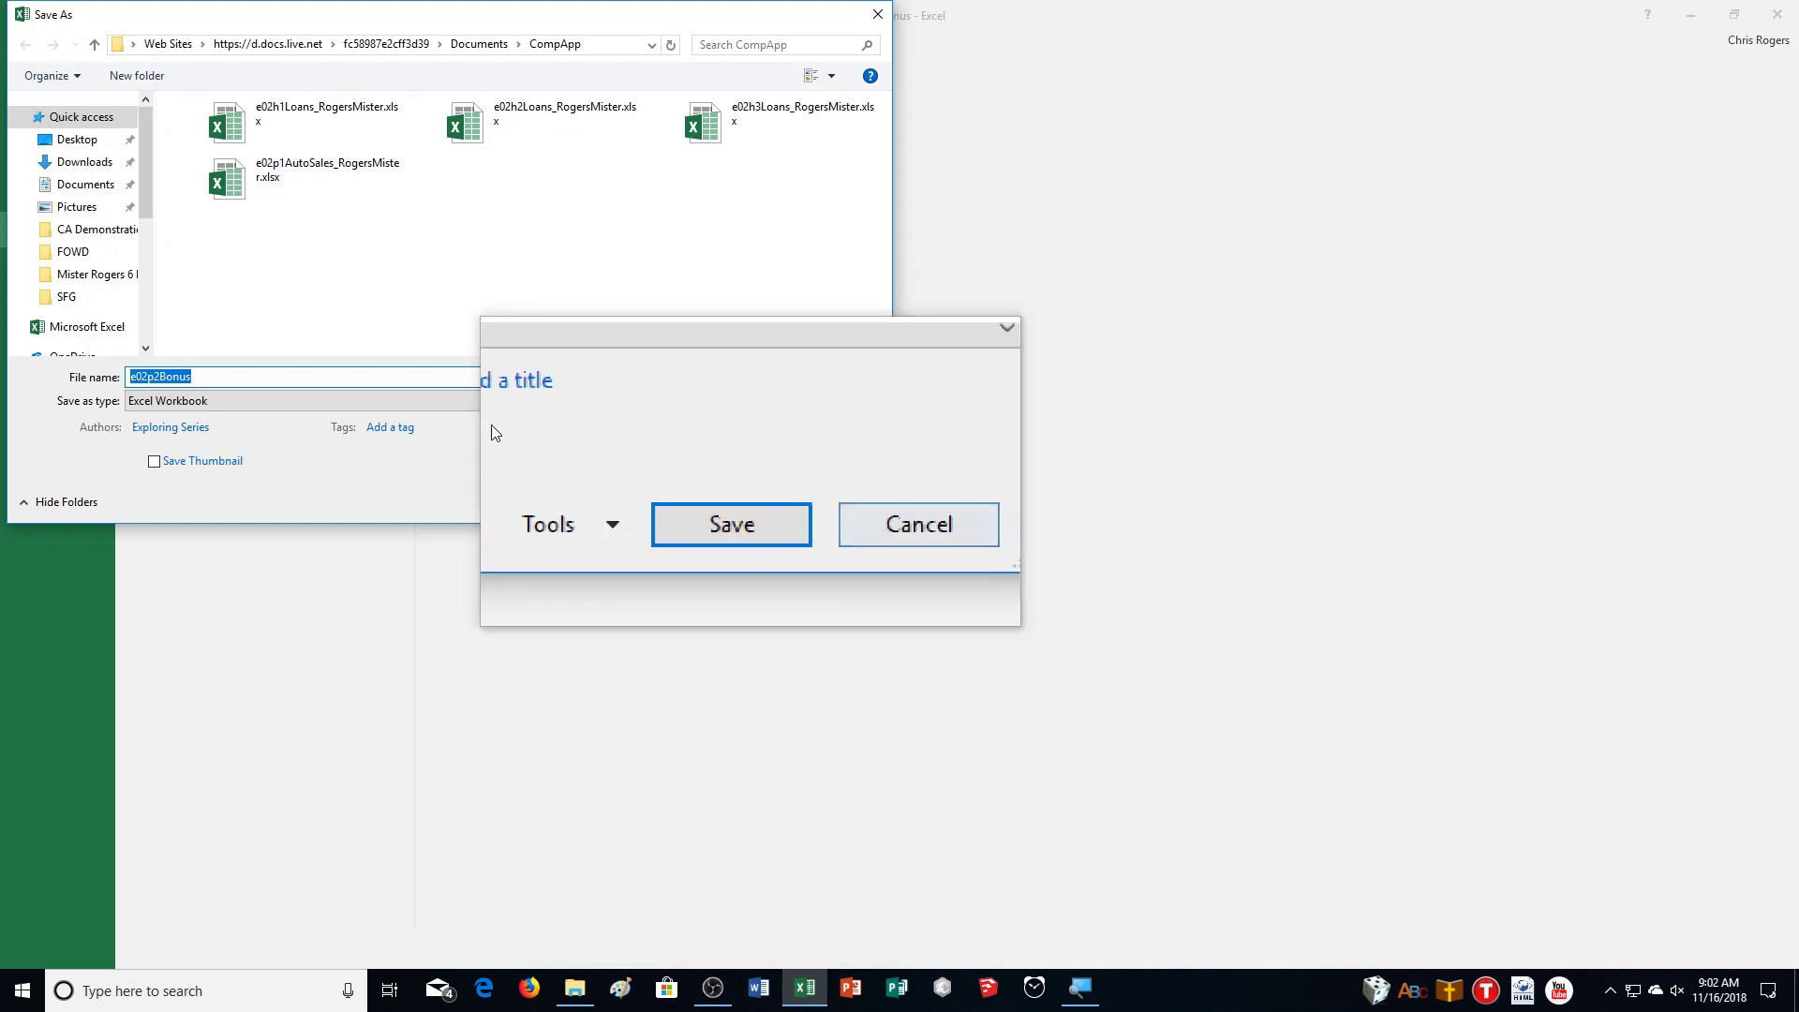
{"action": "left_click", "coordinate": [178, 377]}
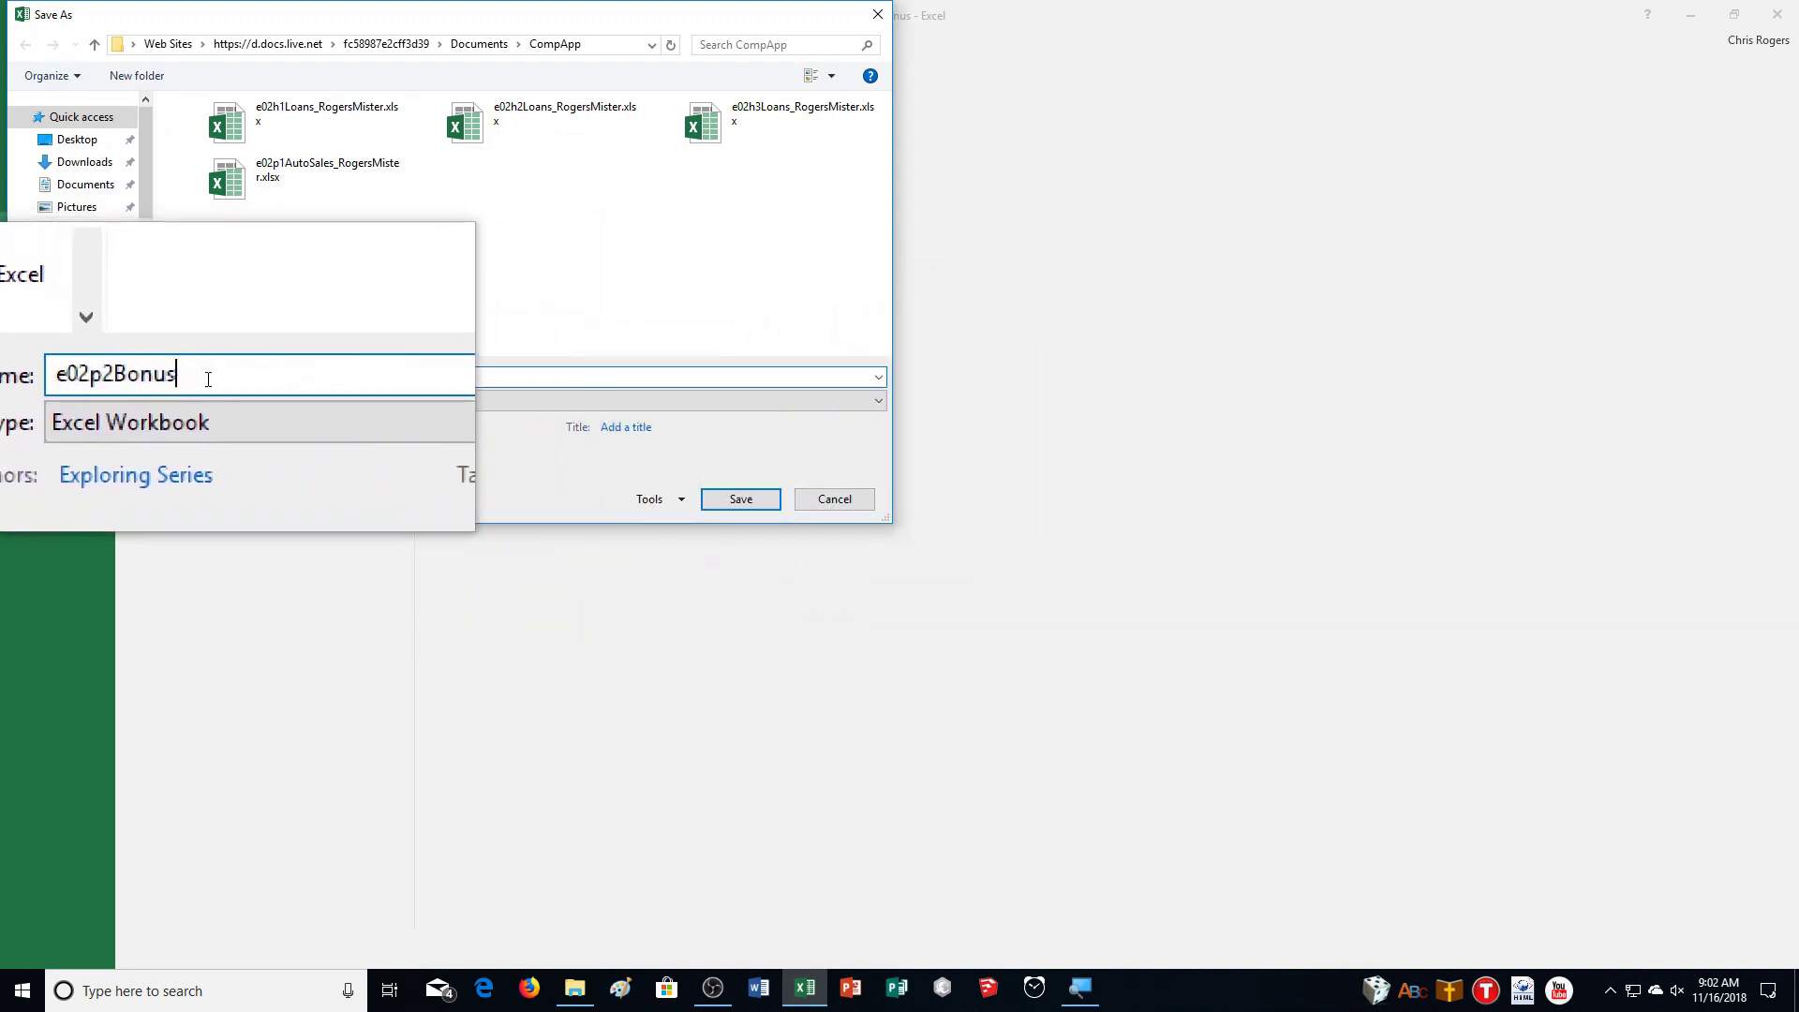
{"action": "type", "text": "_RogersMister"}
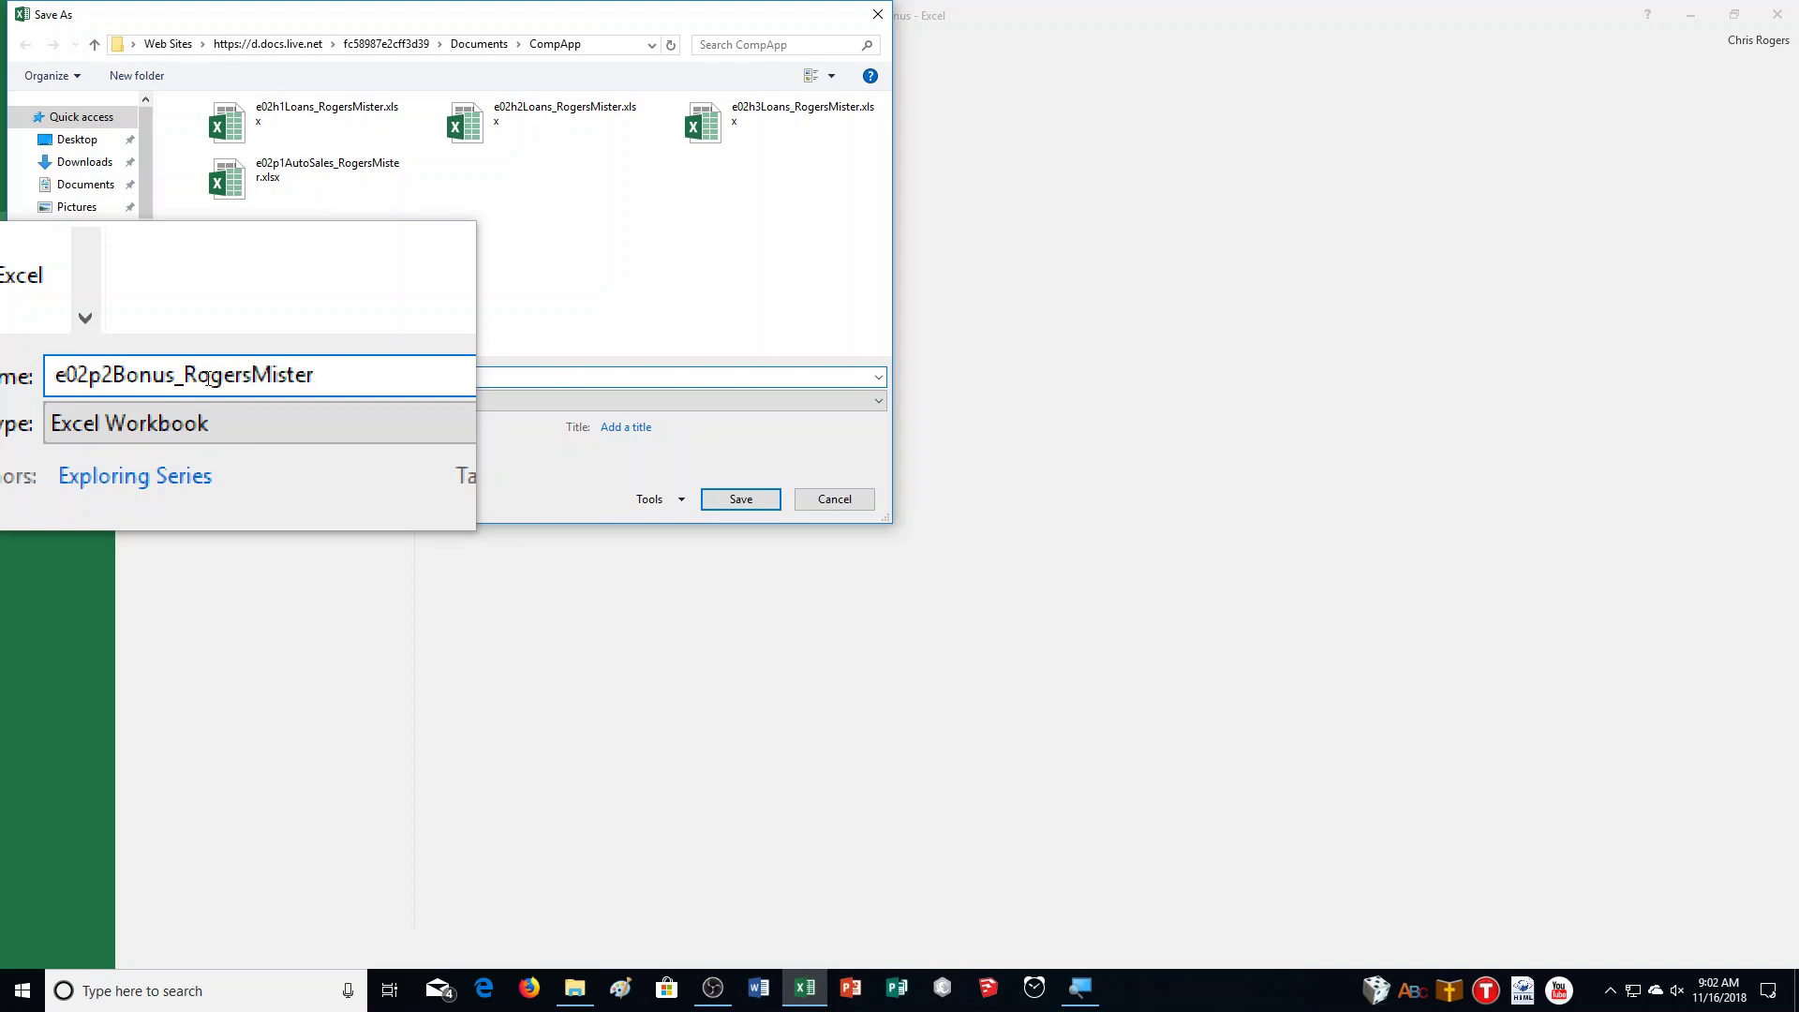
{"action": "key", "text": "Return"}
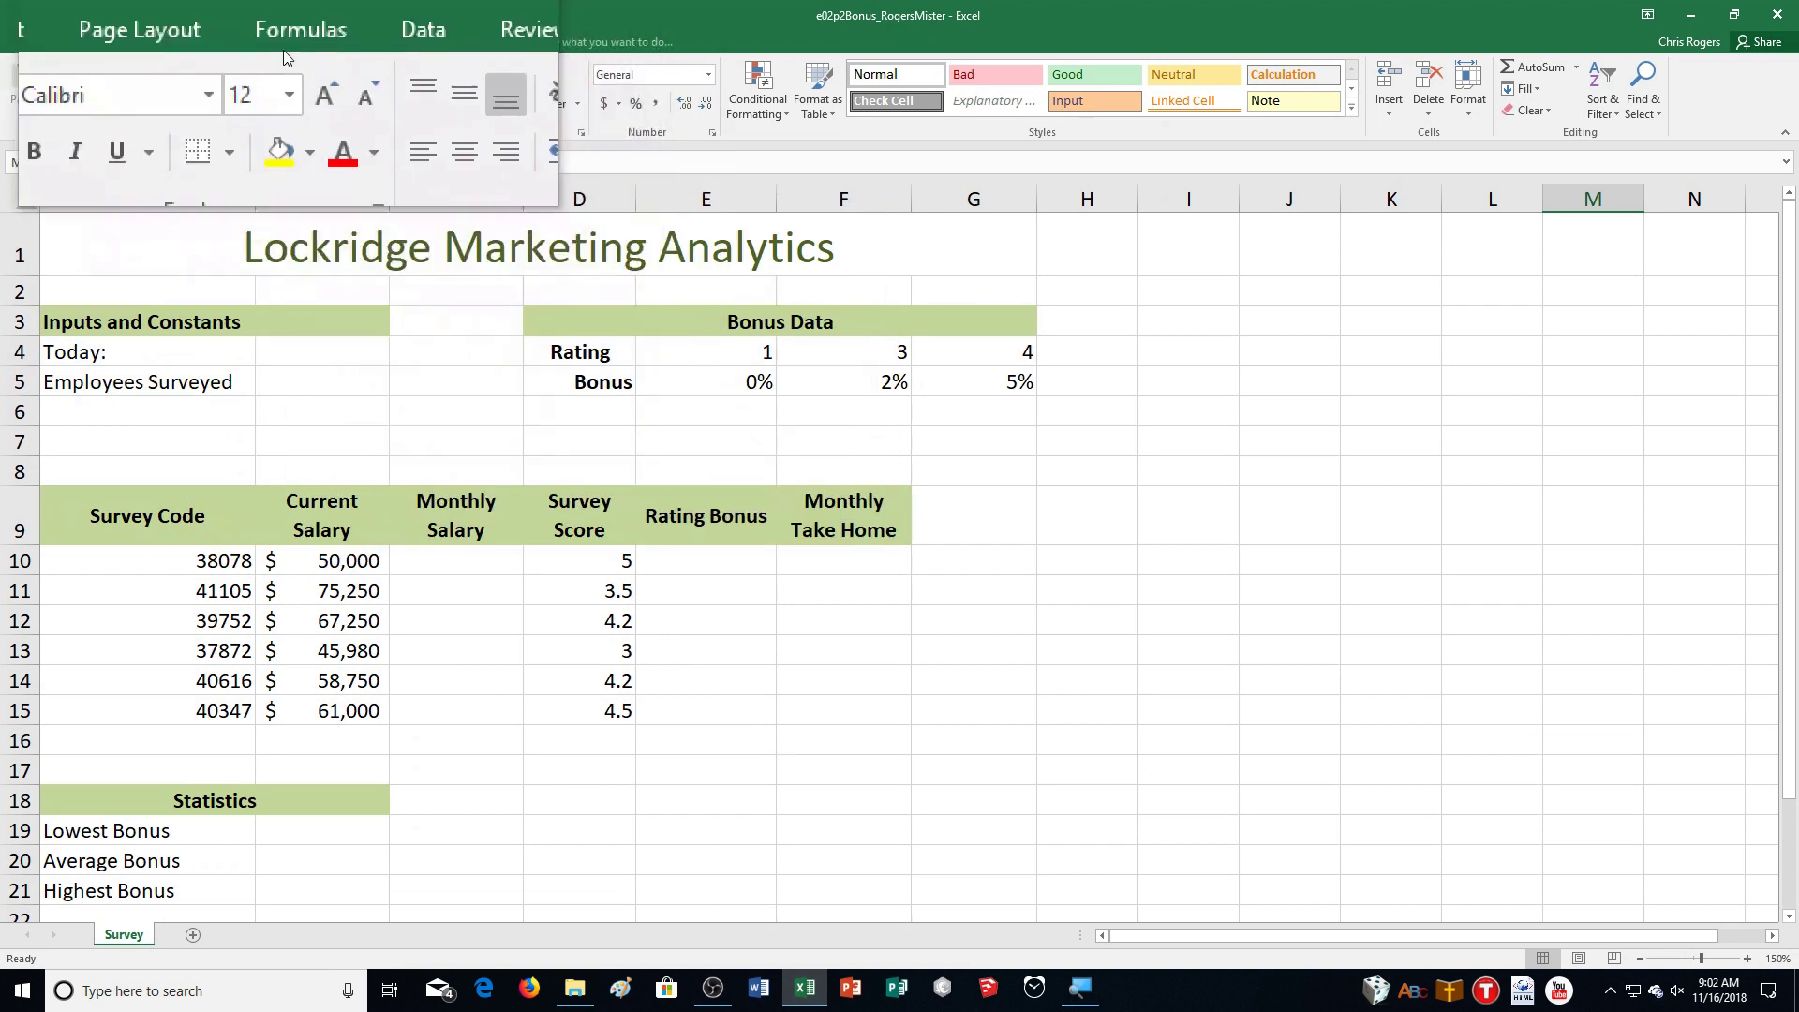
Step: Insert the TODAY function in cell B4 to supply the current date
{"action": "left_click", "coordinate": [286, 51]}
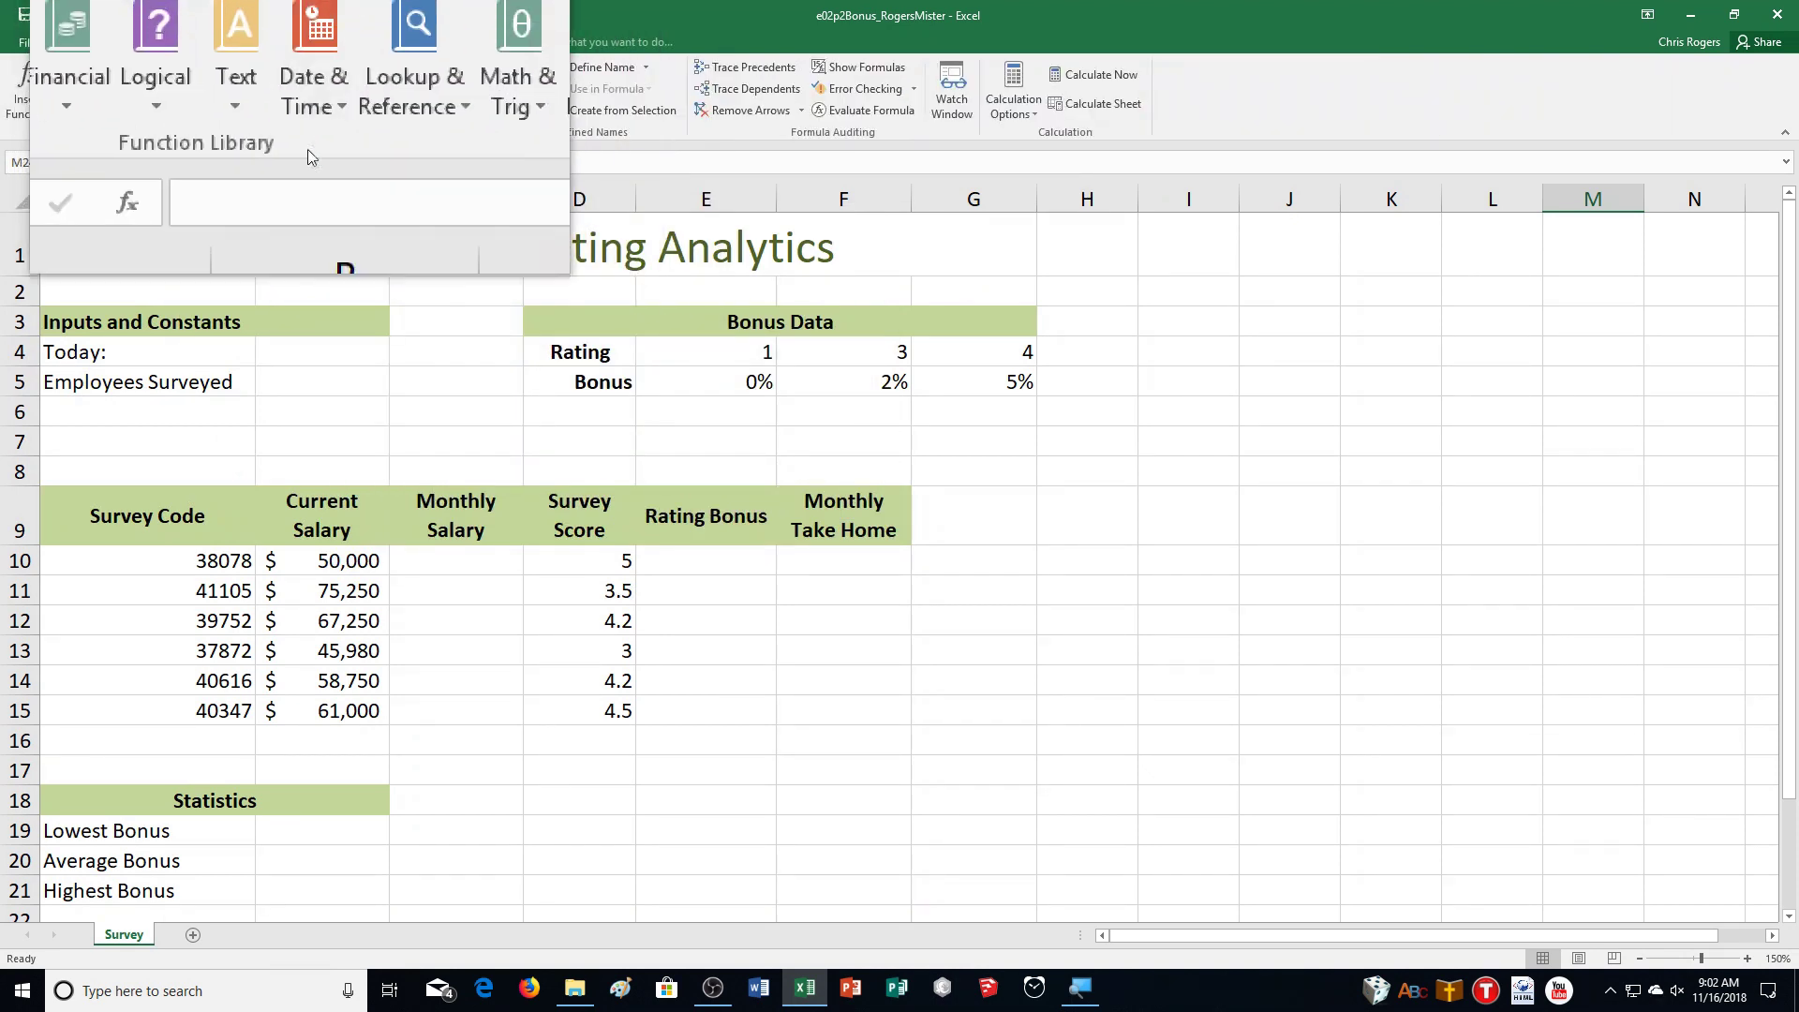
{"action": "left_click", "coordinate": [305, 349]}
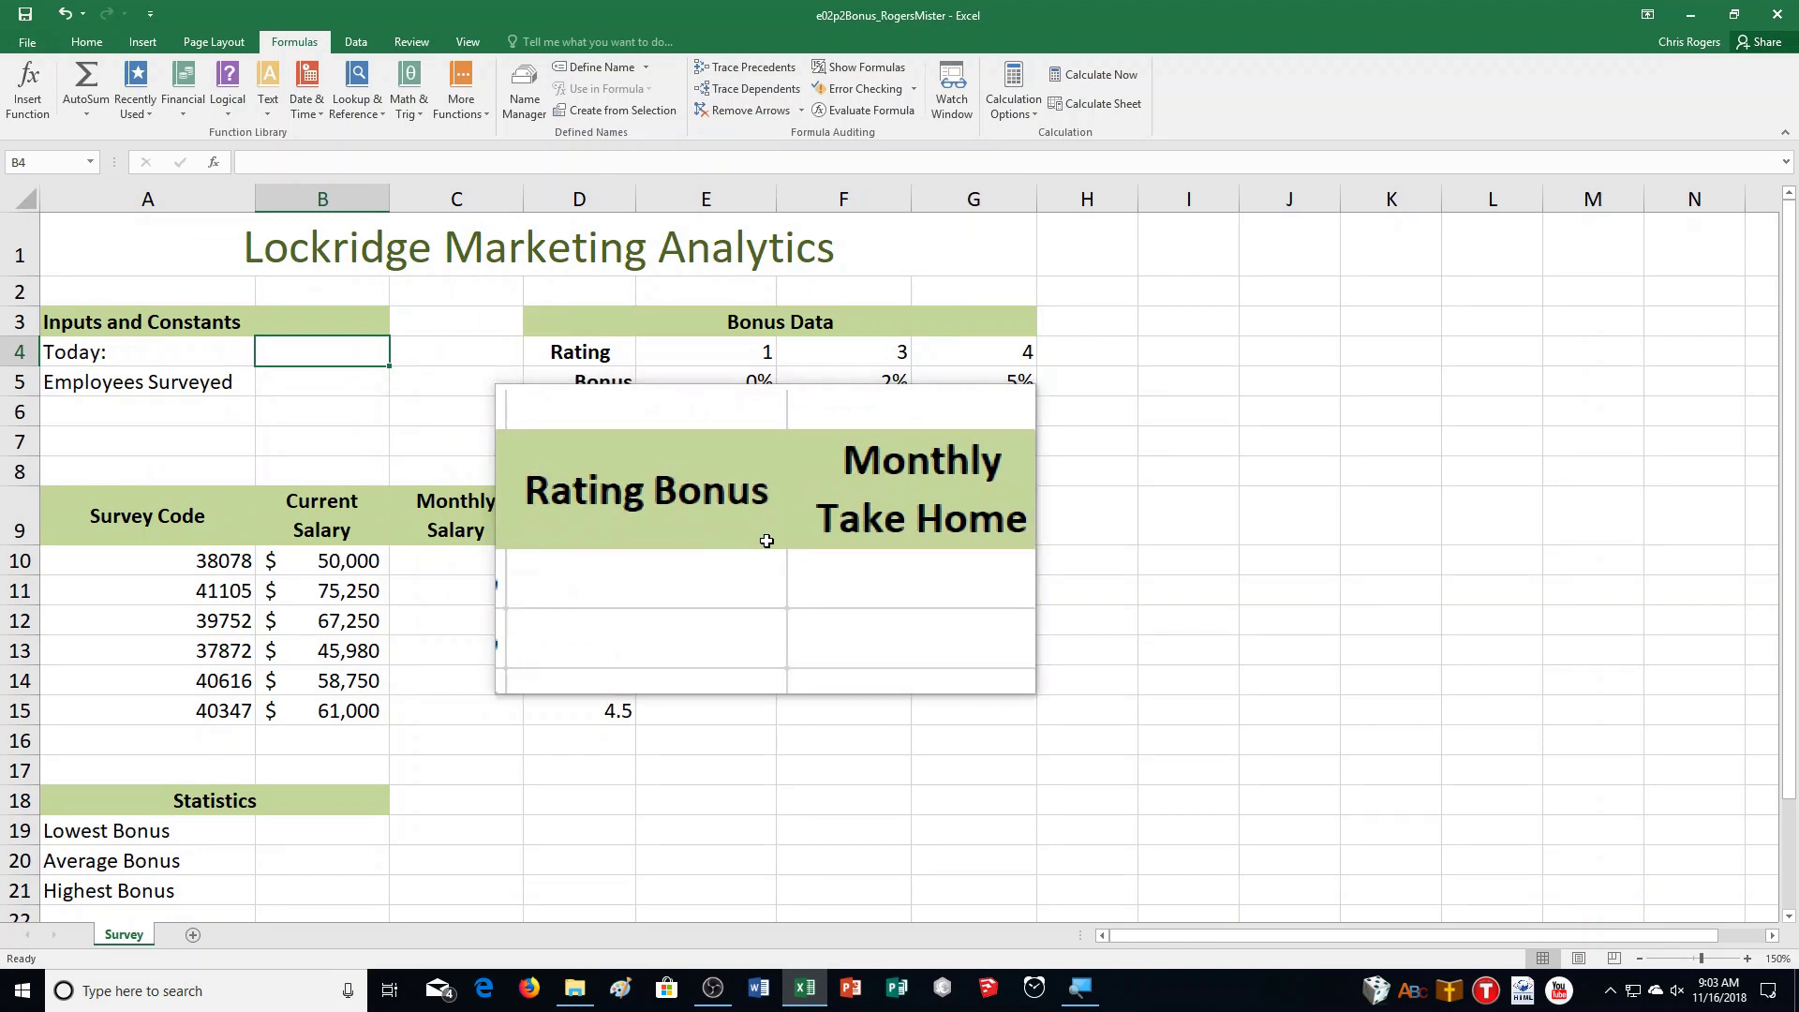
{"action": "left_click", "coordinate": [301, 92]}
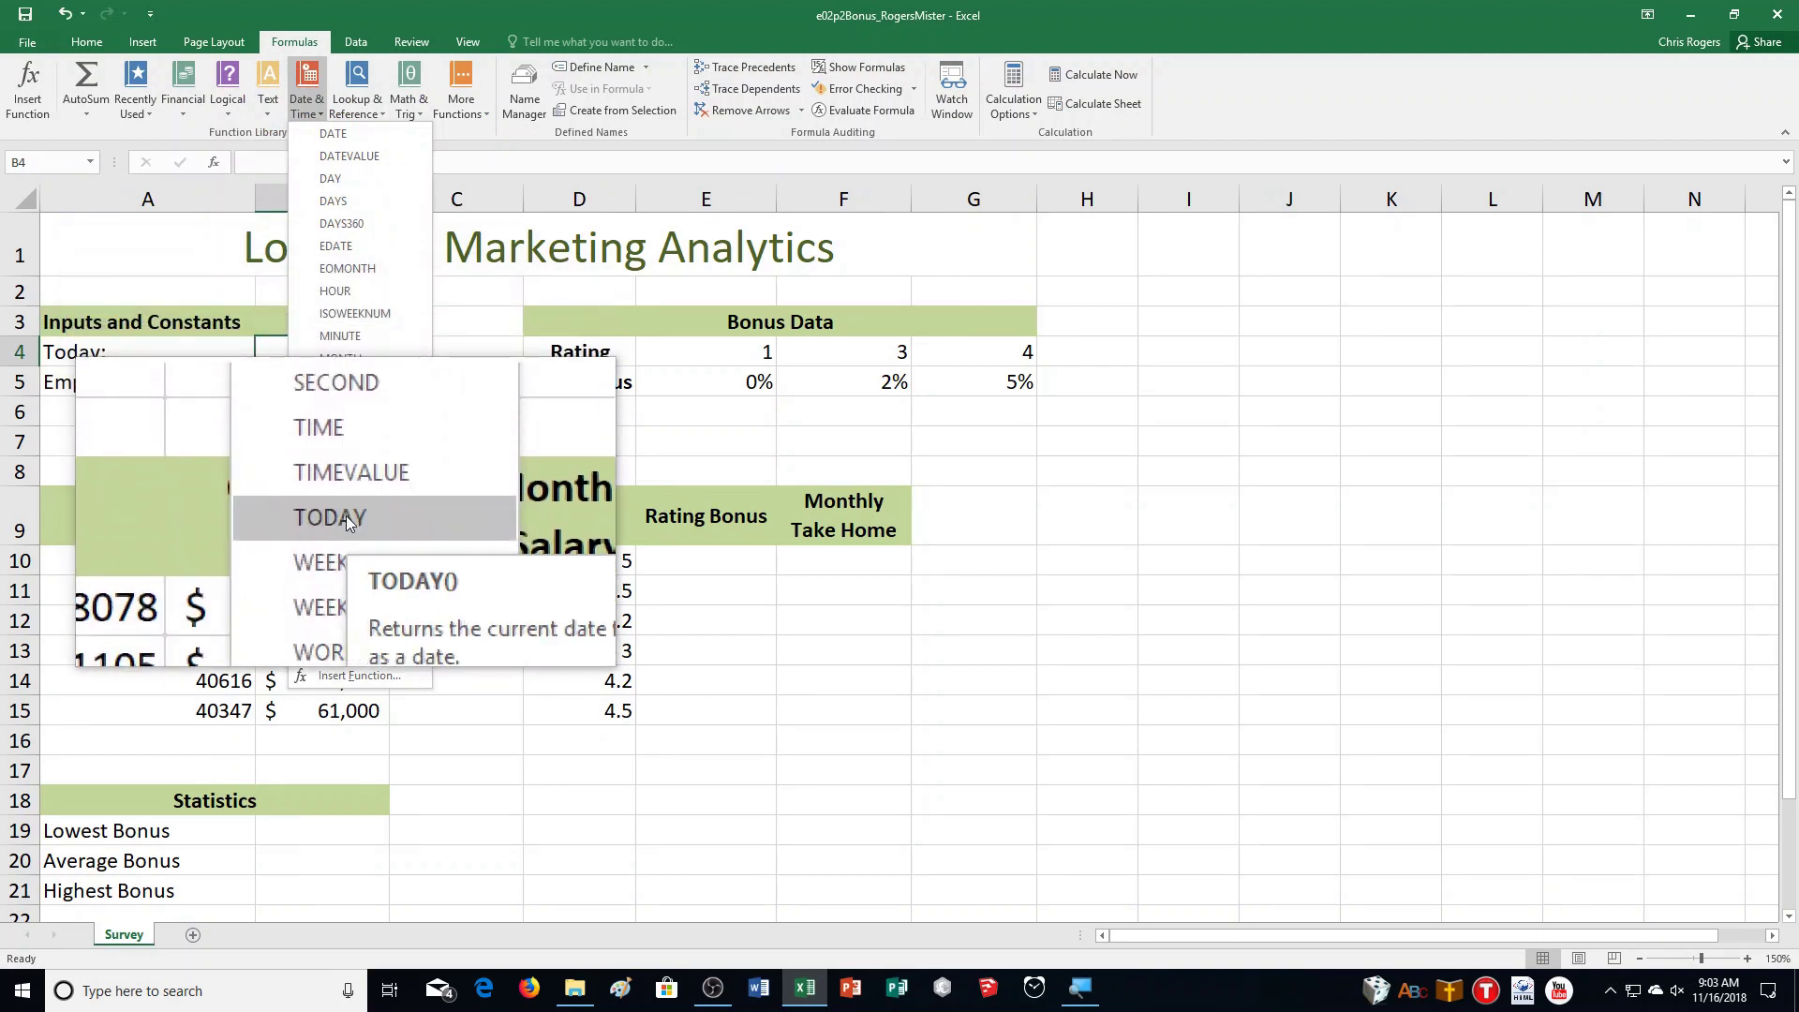
{"action": "left_click", "coordinate": [346, 517]}
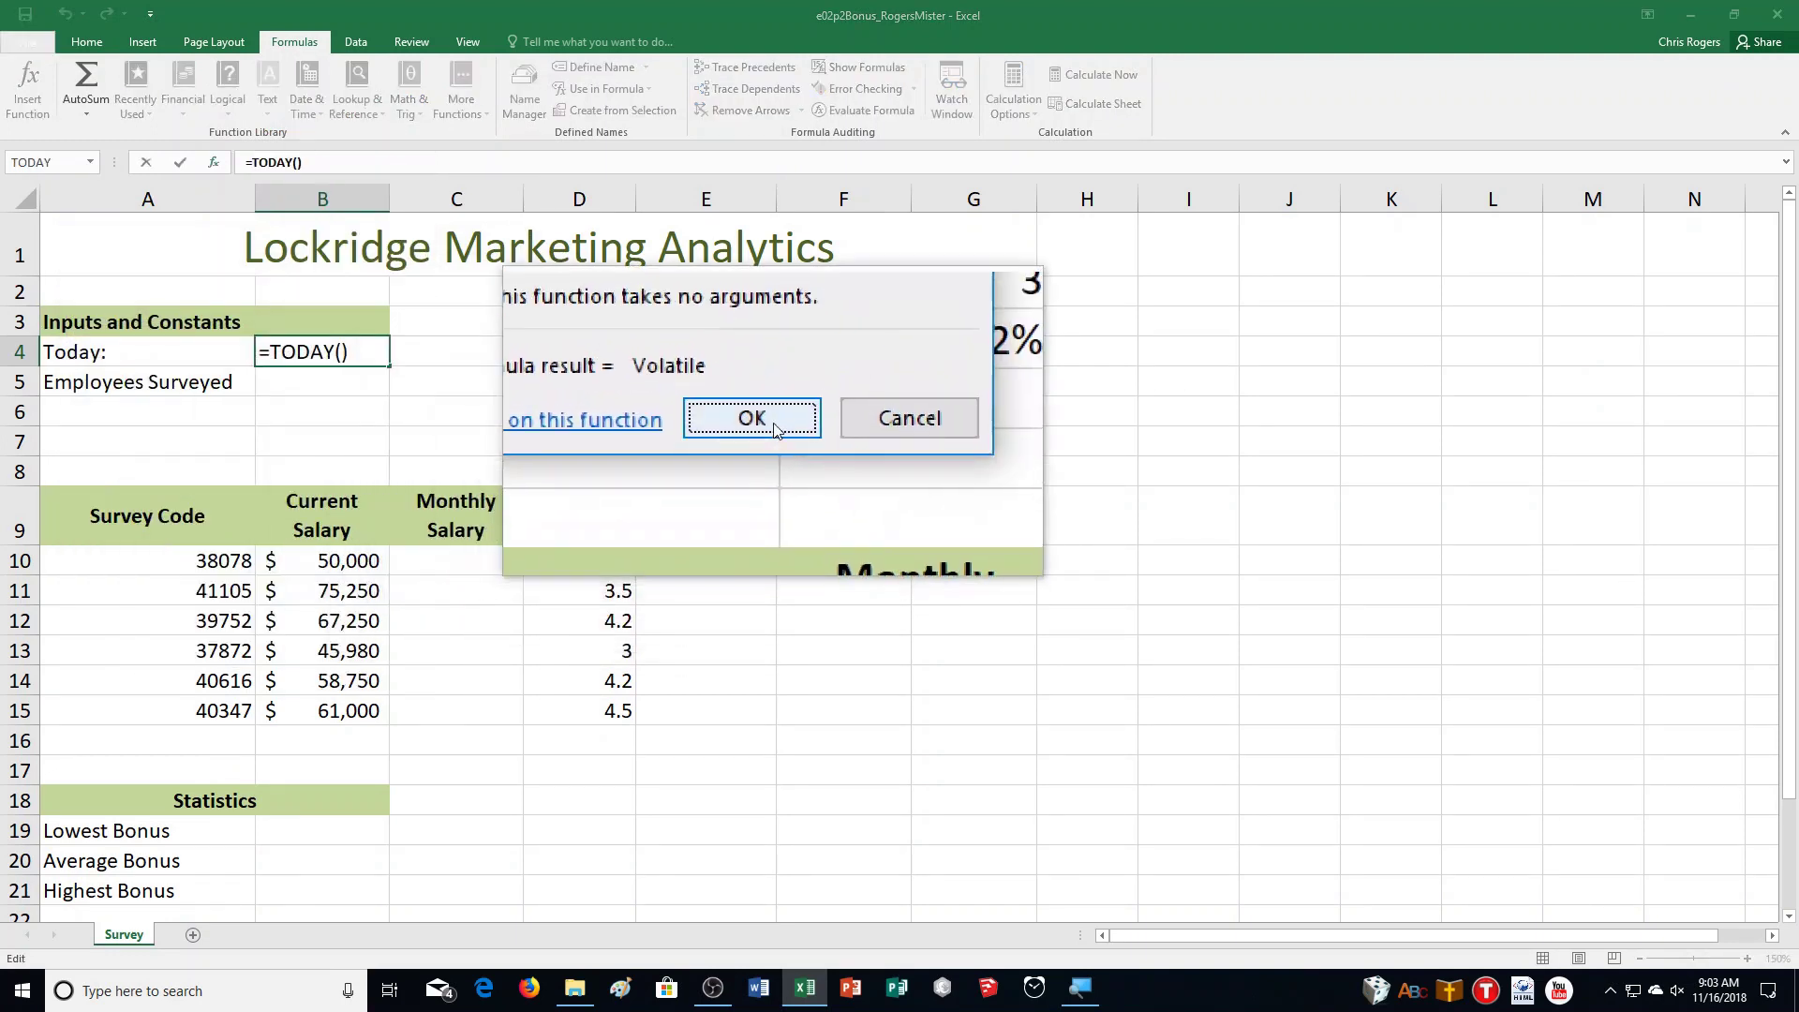
{"action": "left_click", "coordinate": [775, 429]}
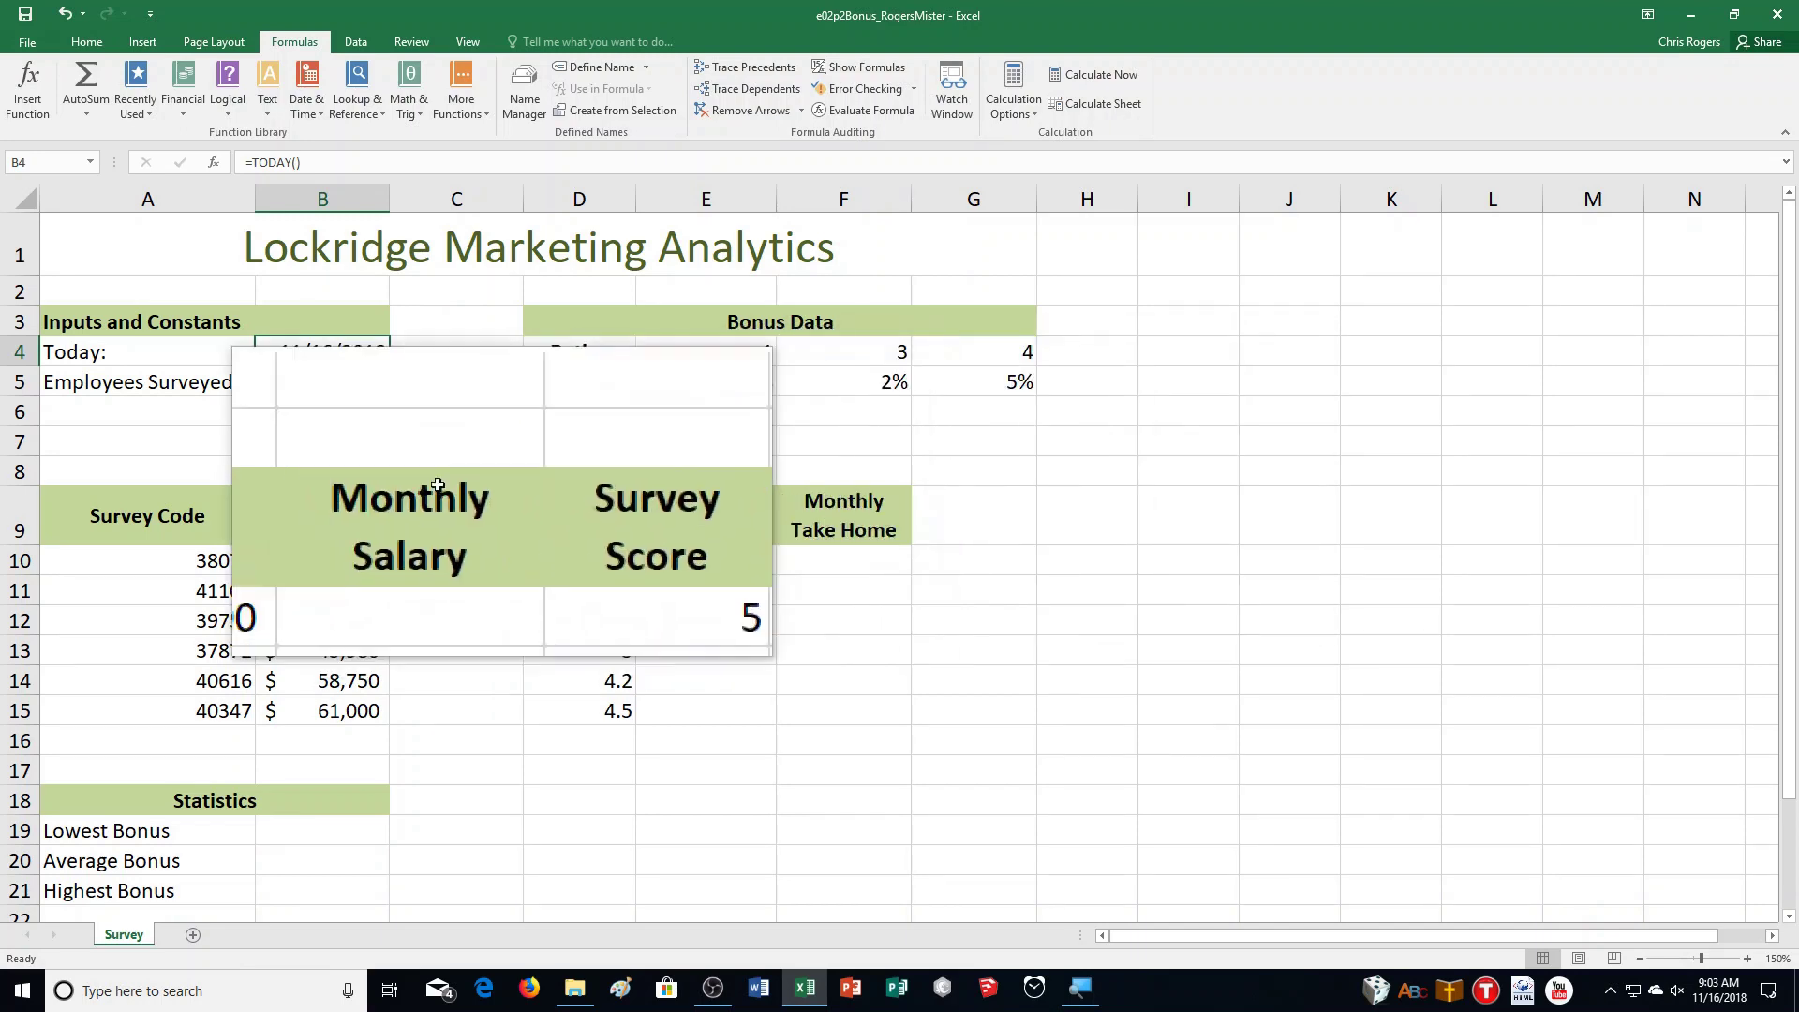
Step: Count the employees surveyed in cell B5 with the COUNT function over the survey codes in A10:A15
{"action": "left_click", "coordinate": [322, 392]}
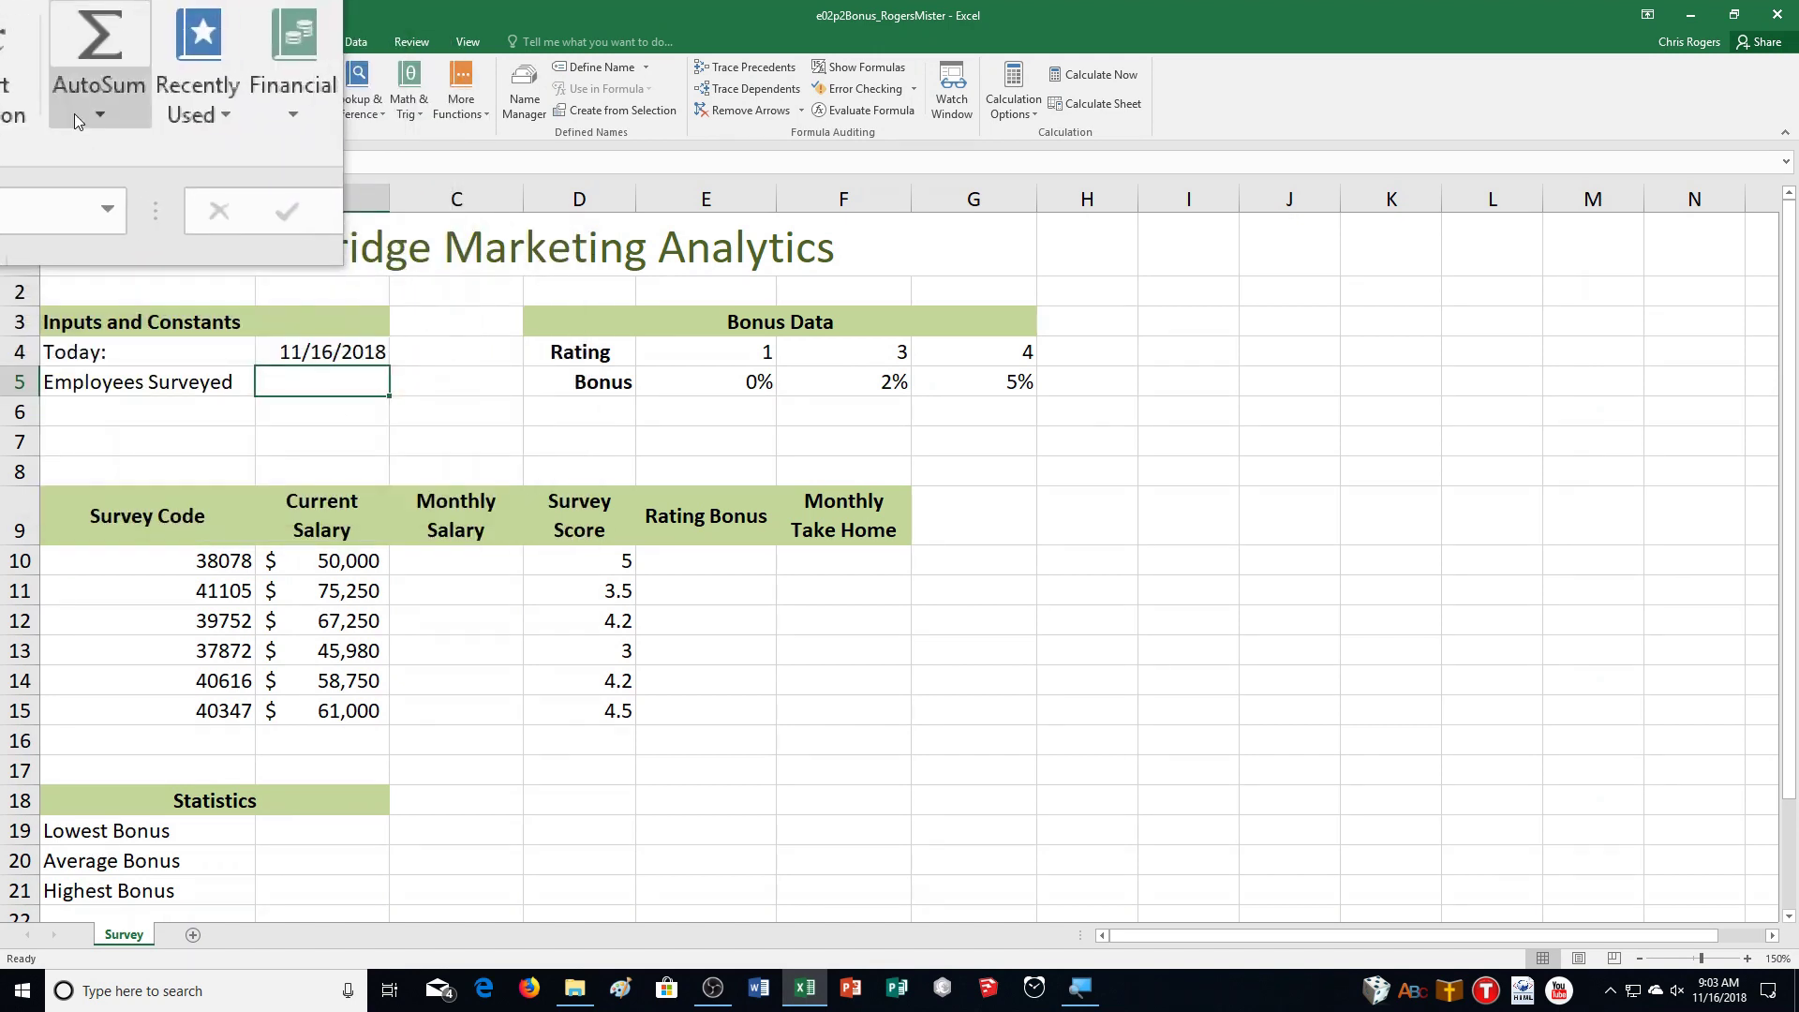
{"action": "left_click", "coordinate": [76, 114]}
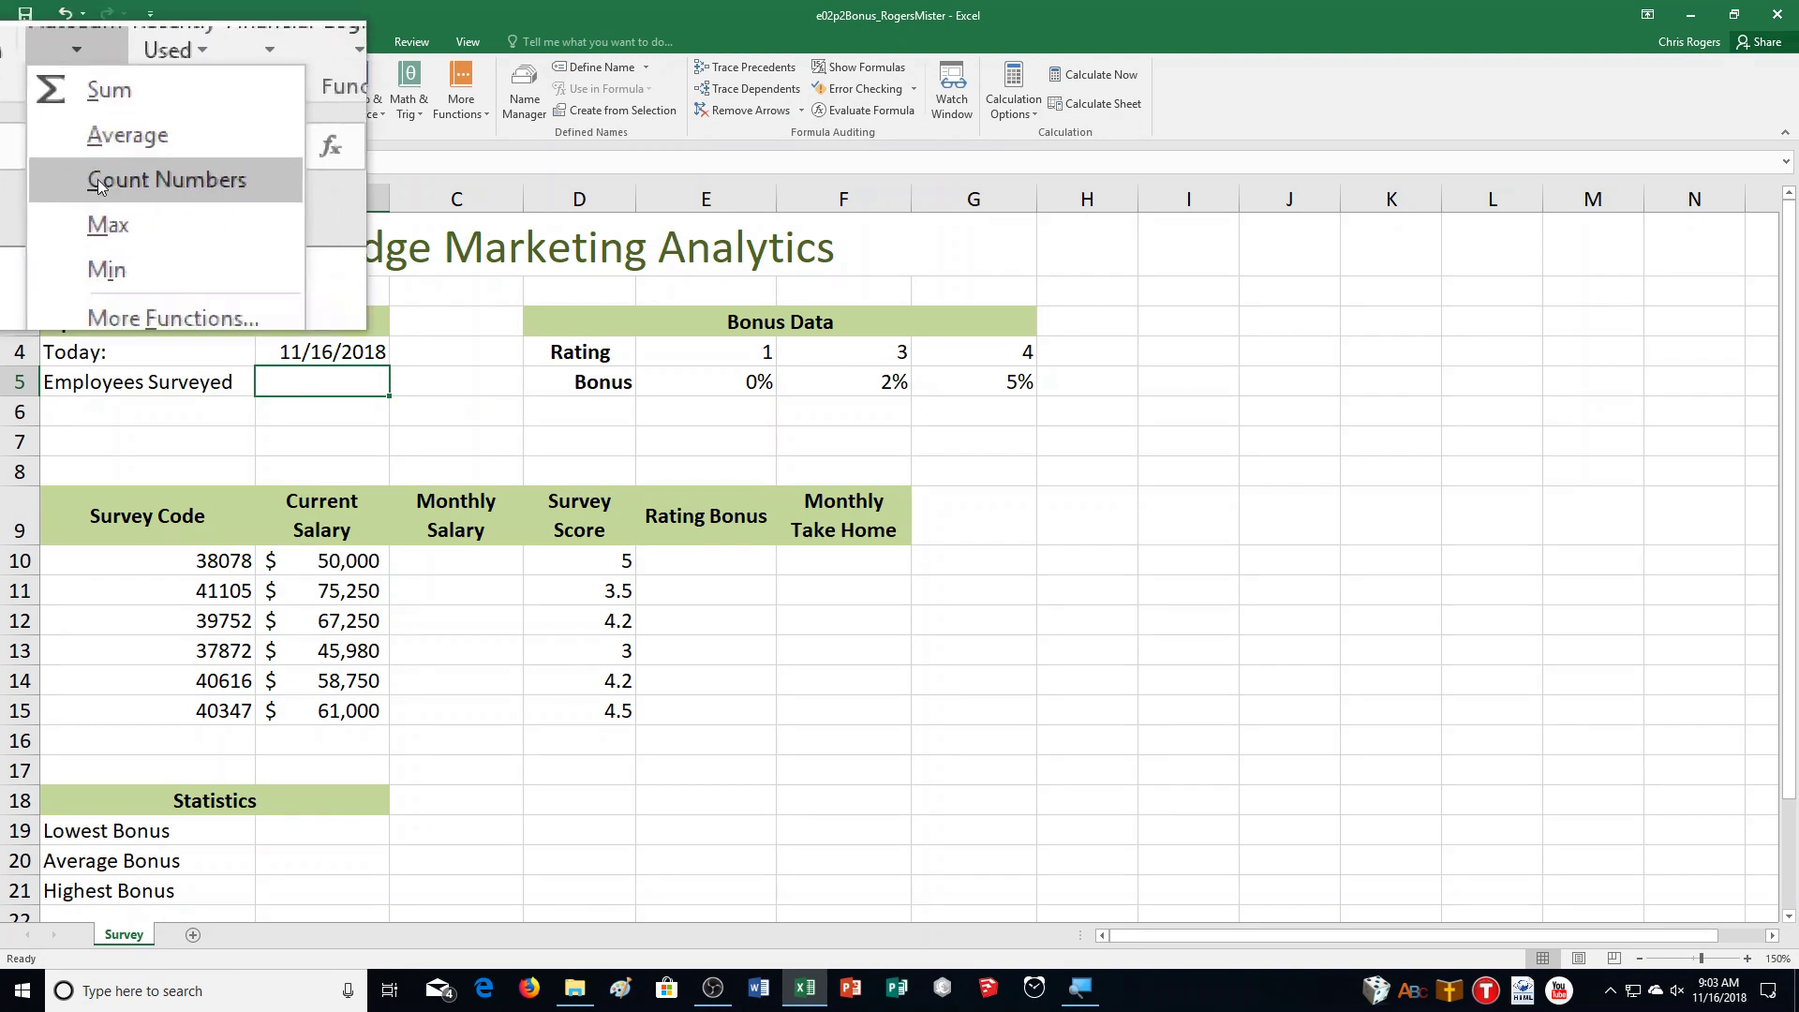
{"action": "left_click", "coordinate": [99, 187]}
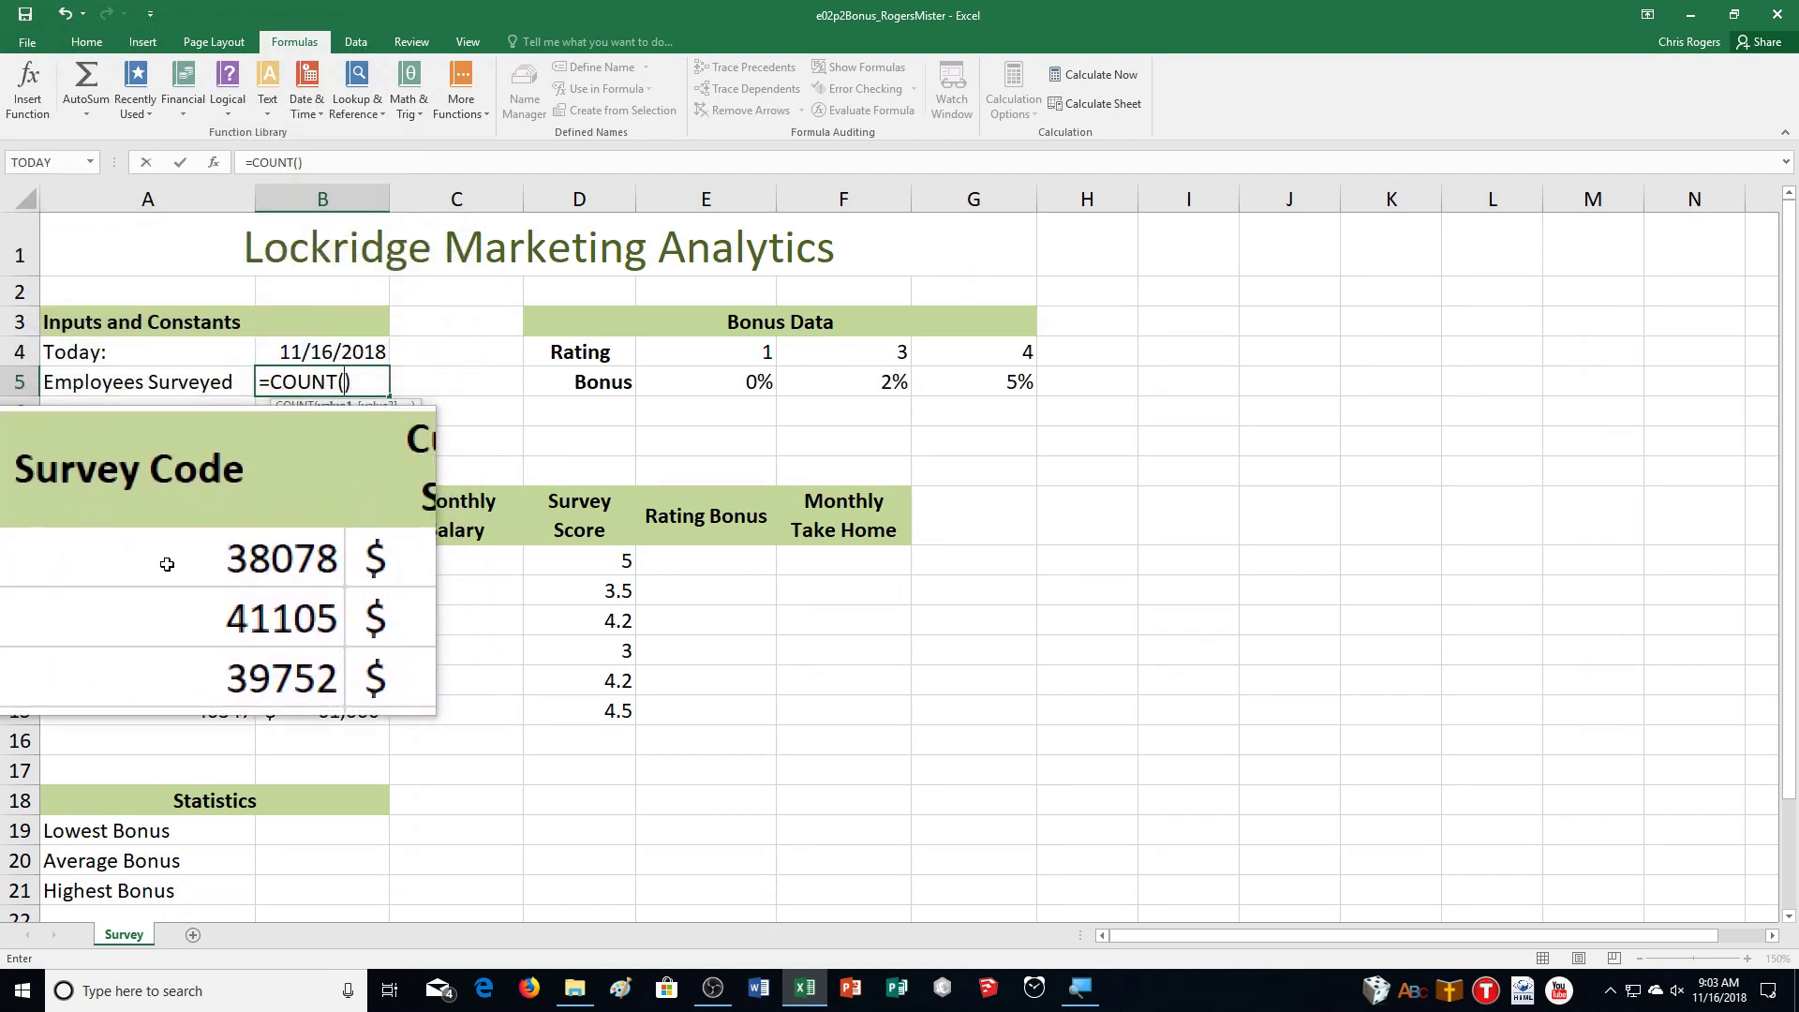
{"action": "left_click_drag", "start_coordinate": [70, 560], "coordinate": [196, 705]}
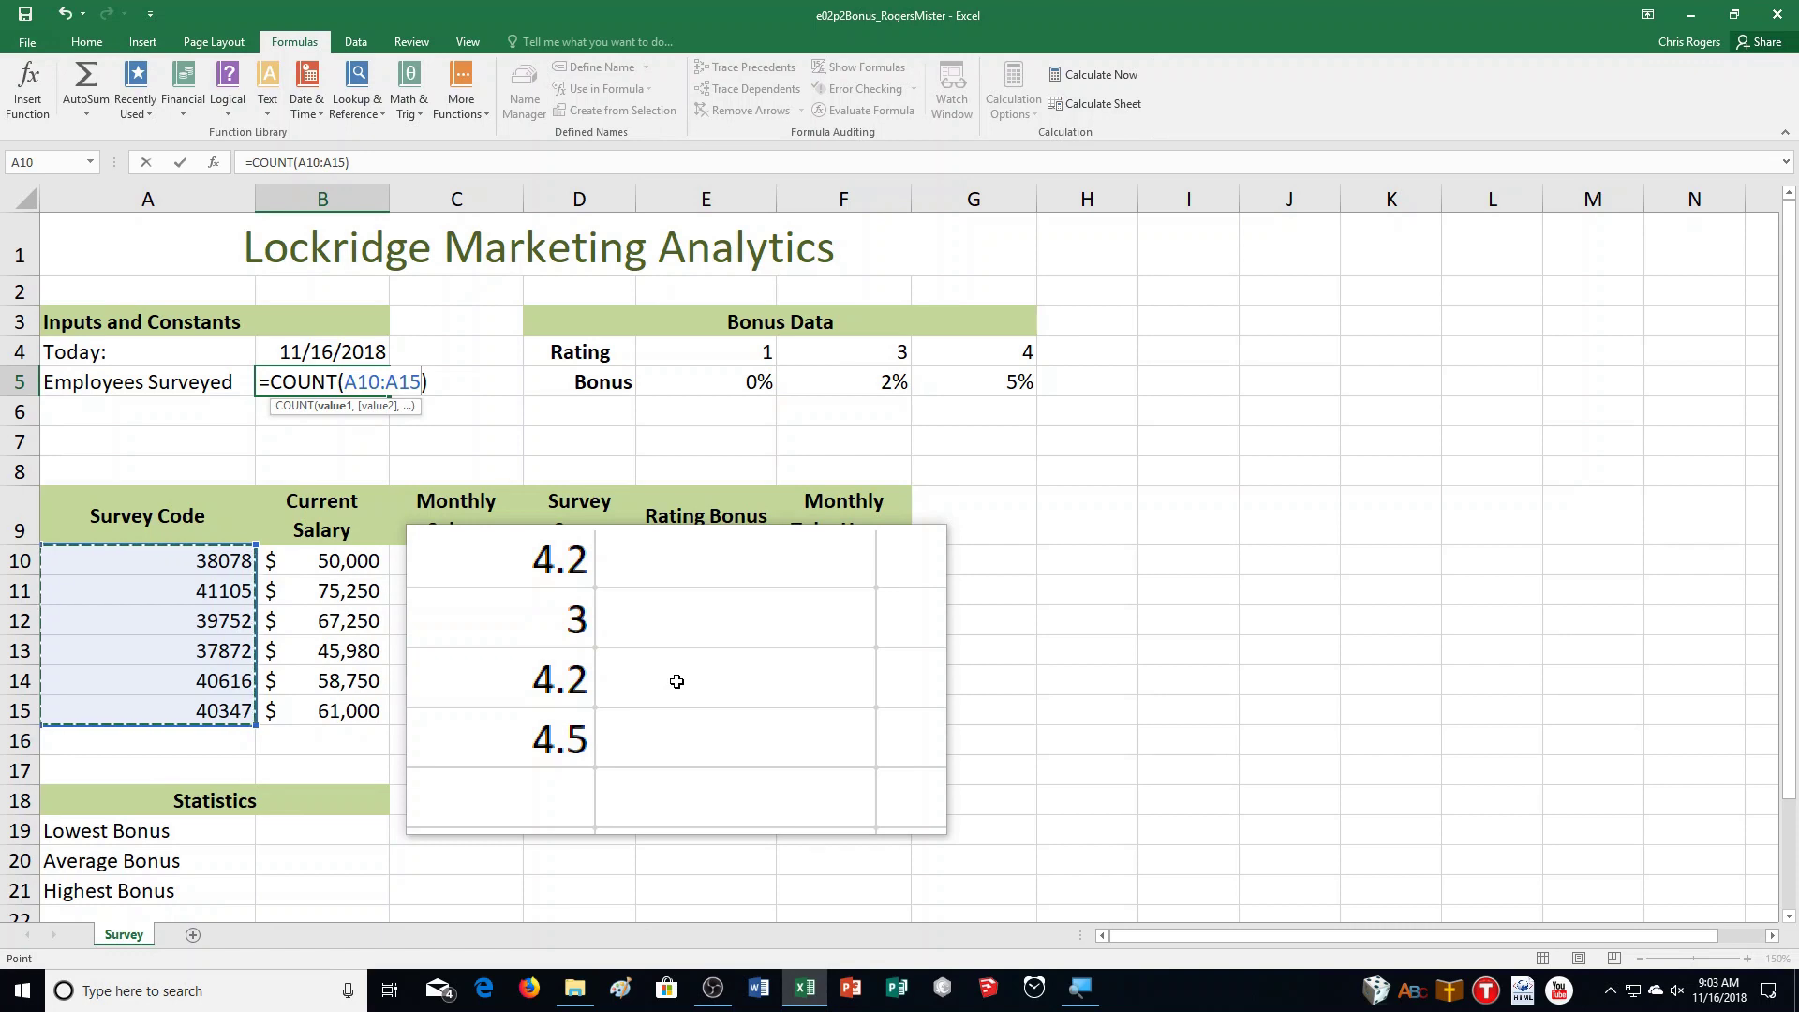
{"action": "key", "text": "Return"}
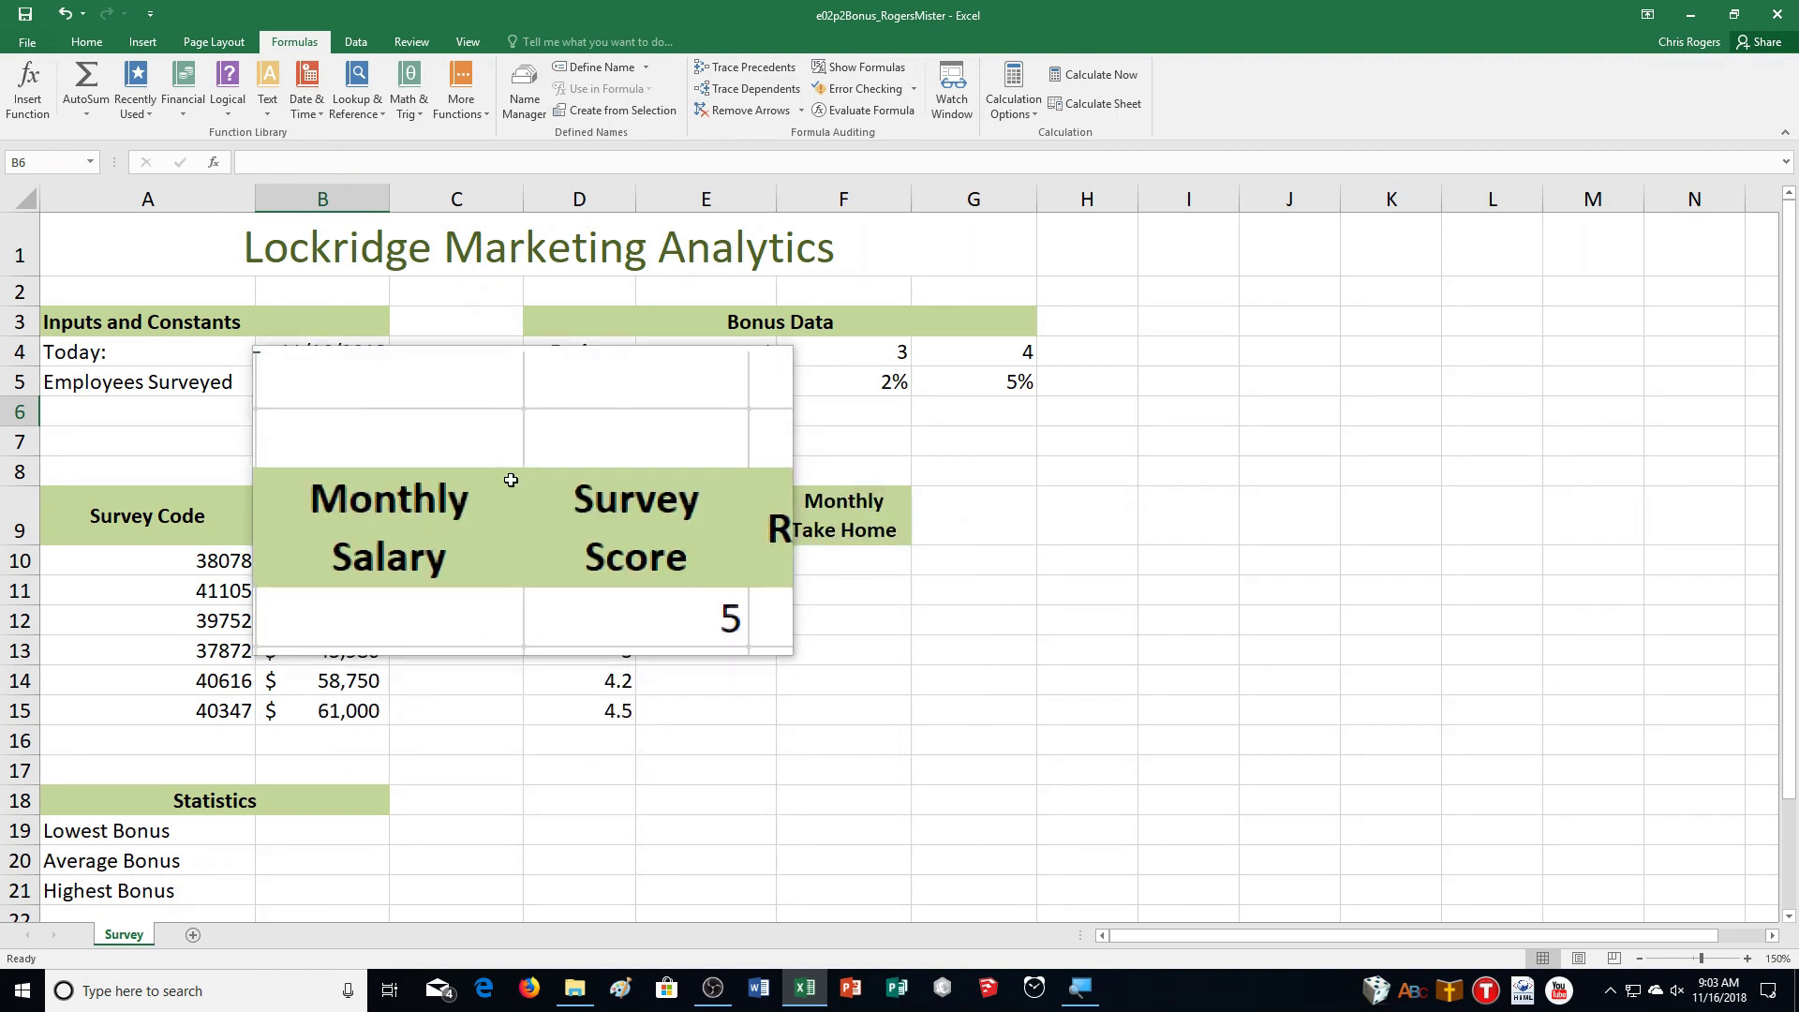
Step: Calculate the monthly salary in C10 with =B10/12 and fill the formula down through C15
{"action": "left_click", "coordinate": [456, 562]}
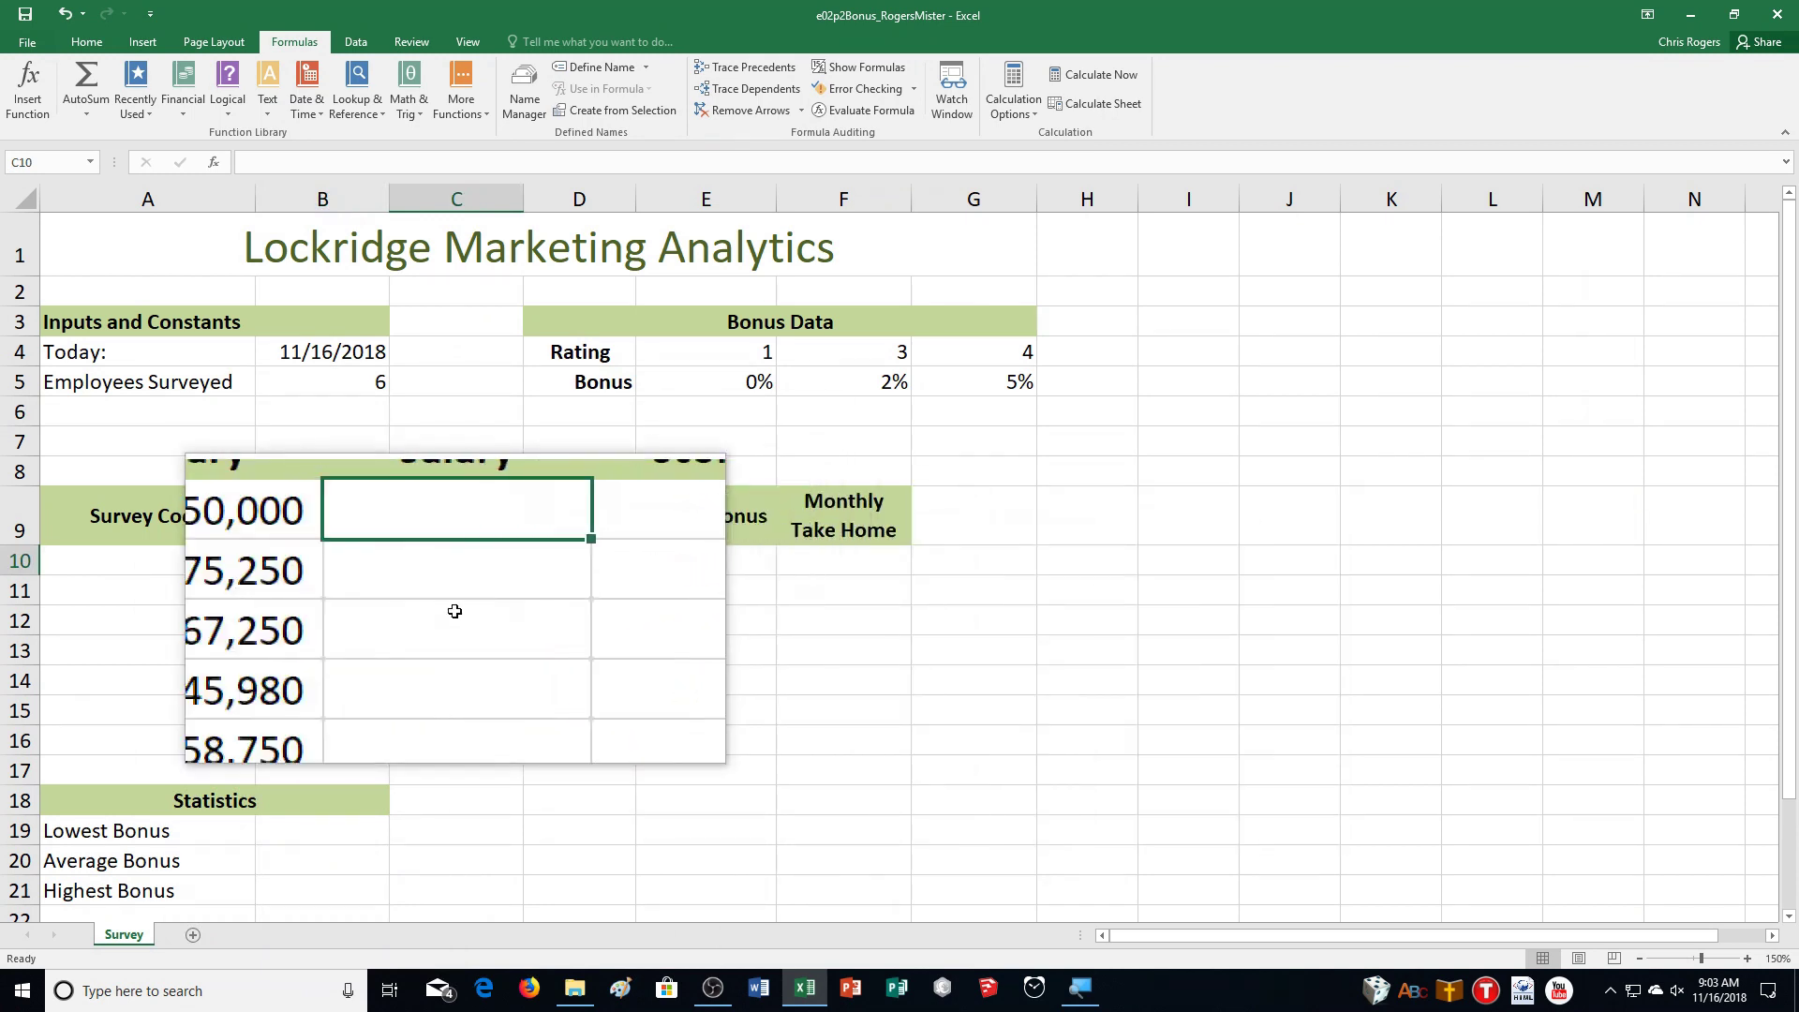
{"action": "type", "text": "=B"}
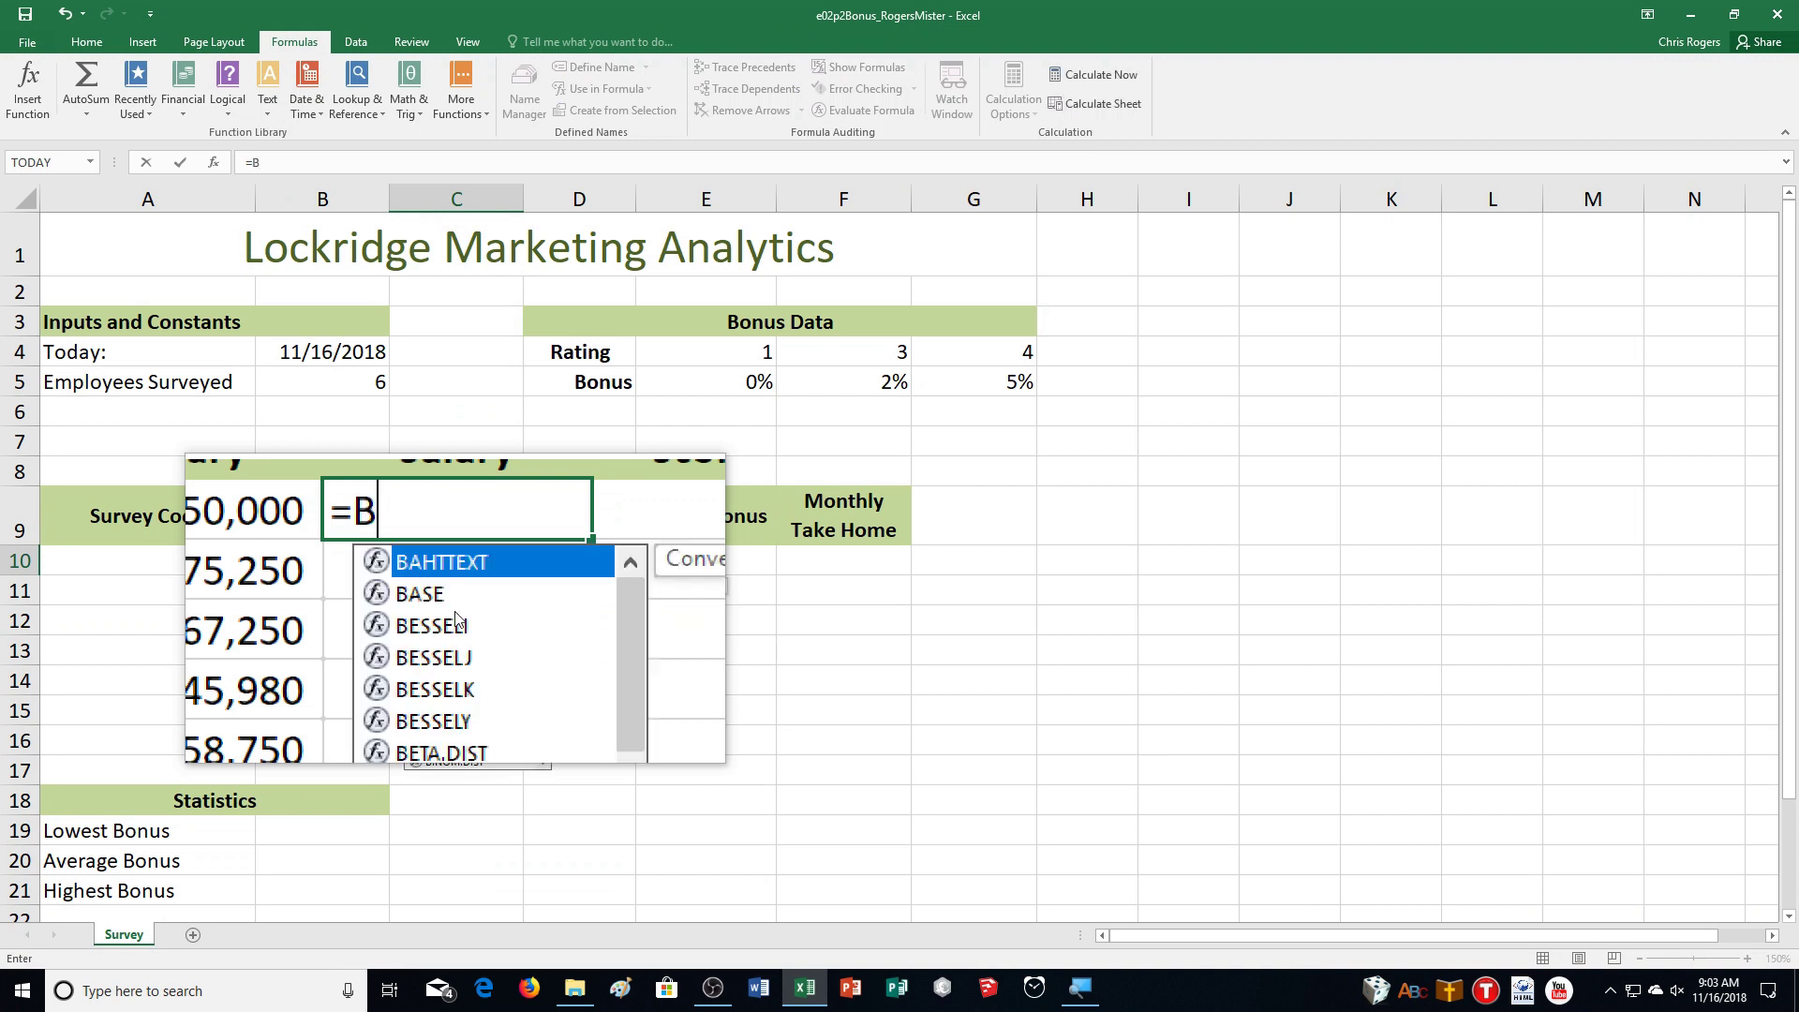
{"action": "type", "text": "10/"}
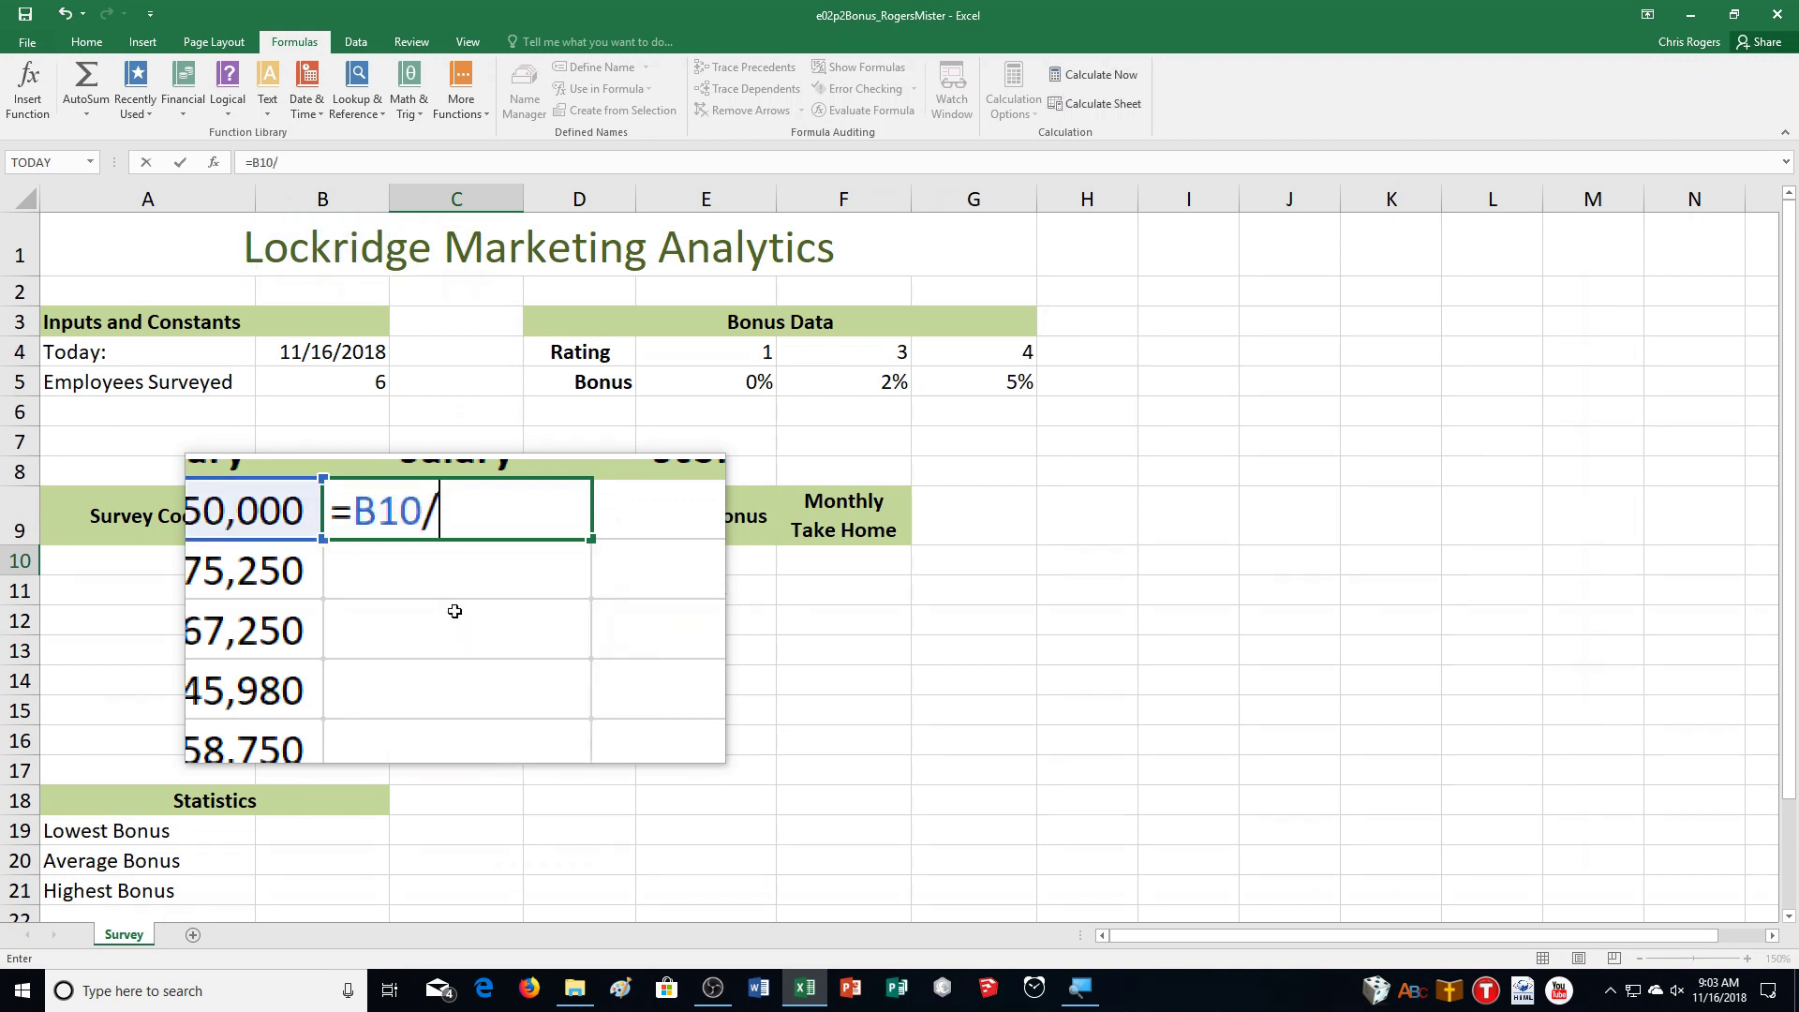
{"action": "type", "text": "12"}
{"action": "key", "text": "ctrl+Return"}
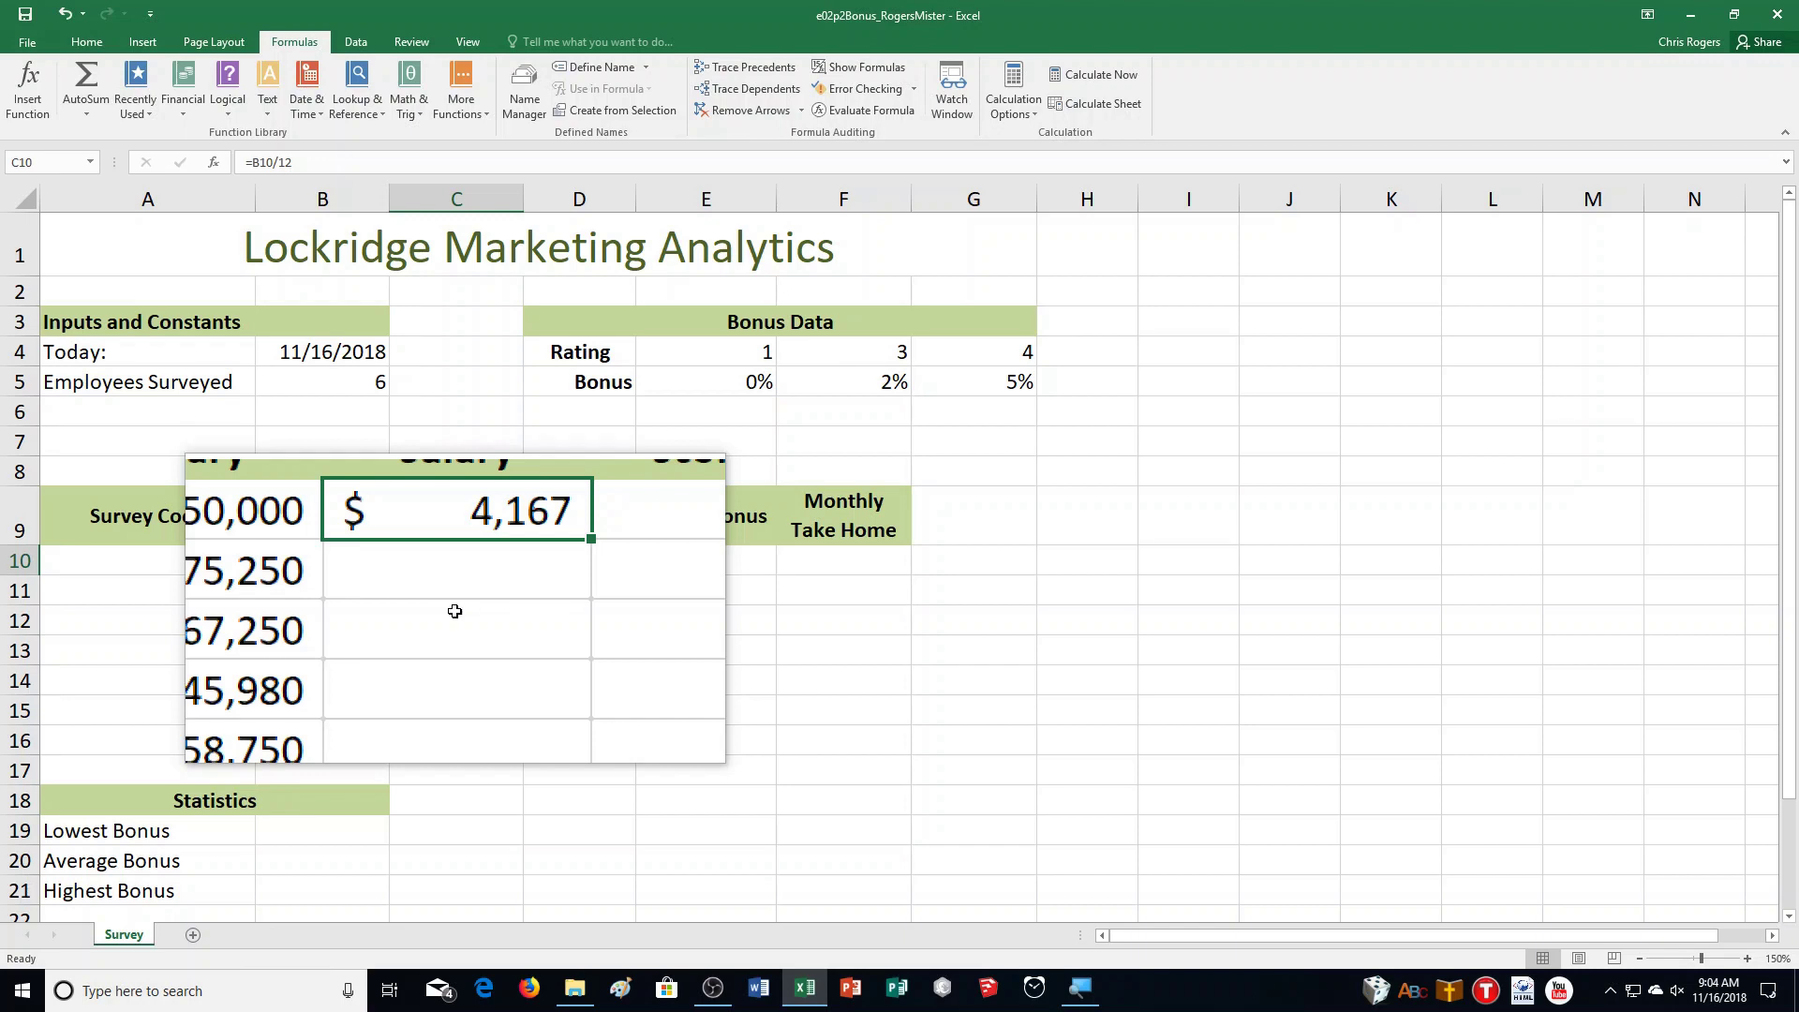
{"action": "double_click", "coordinate": [522, 575]}
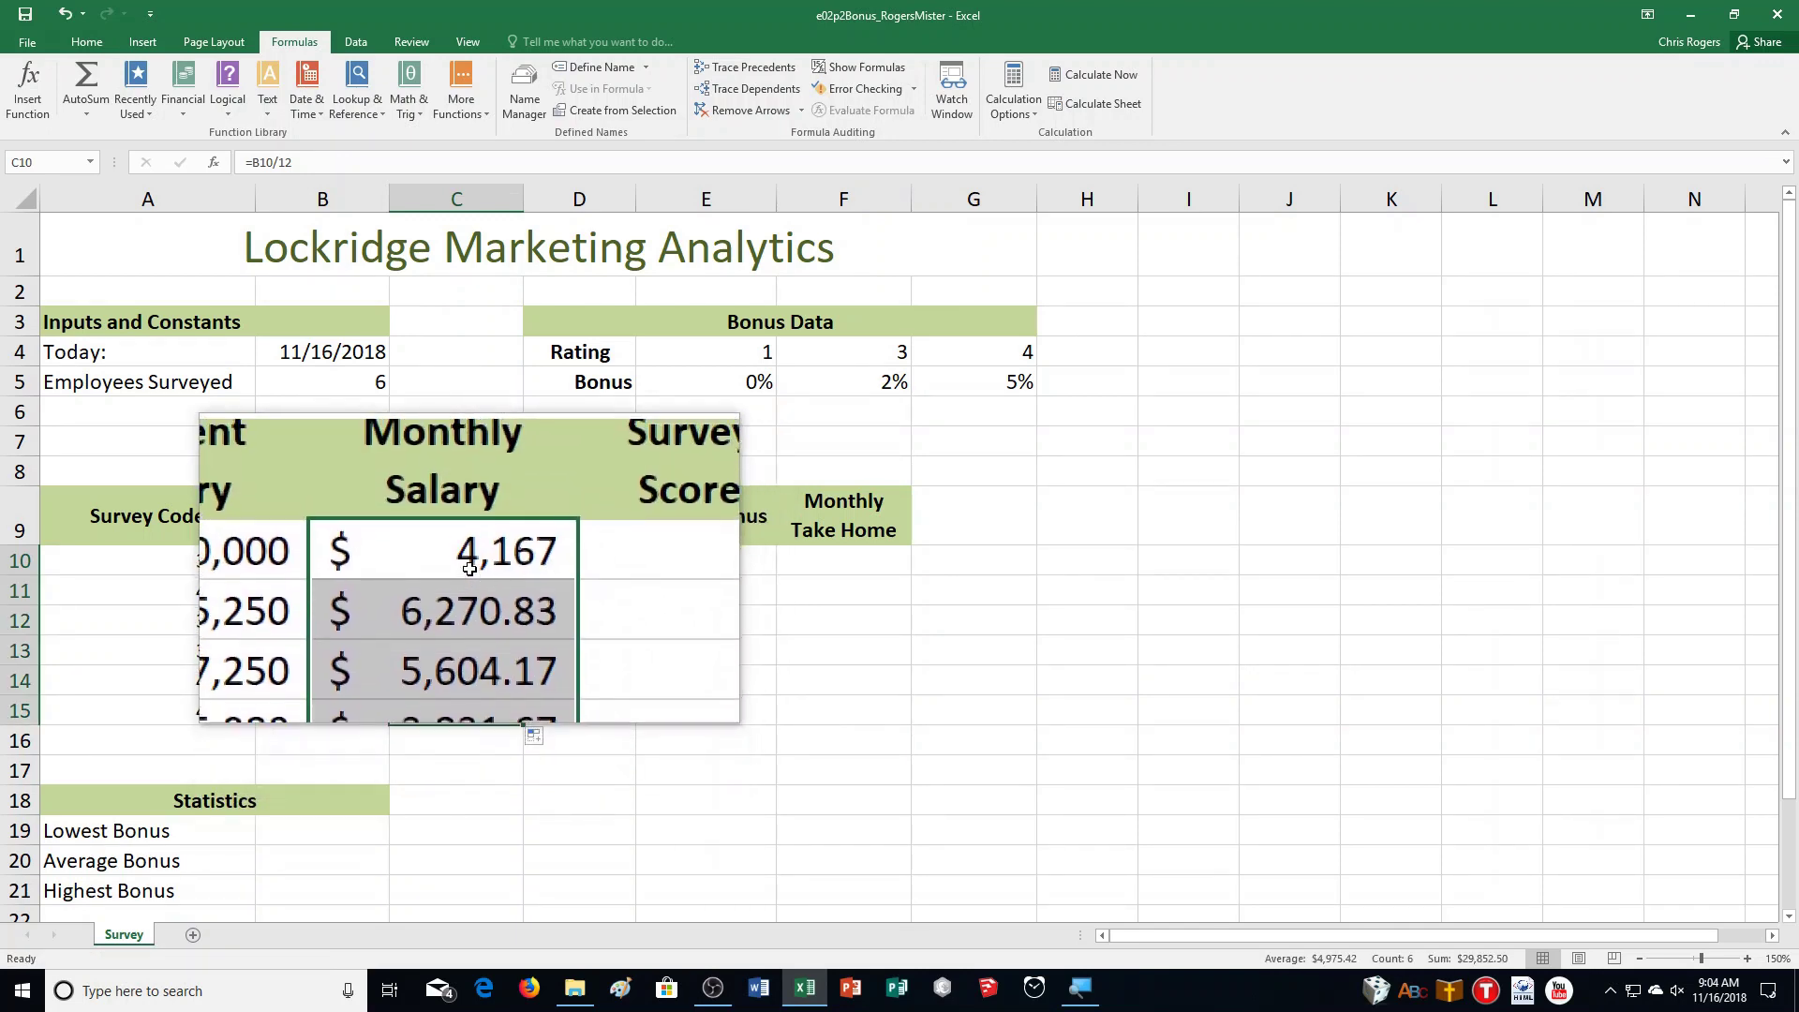
Step: Format the monthly salary in C10 to show two decimal places
{"action": "left_click", "coordinate": [467, 562]}
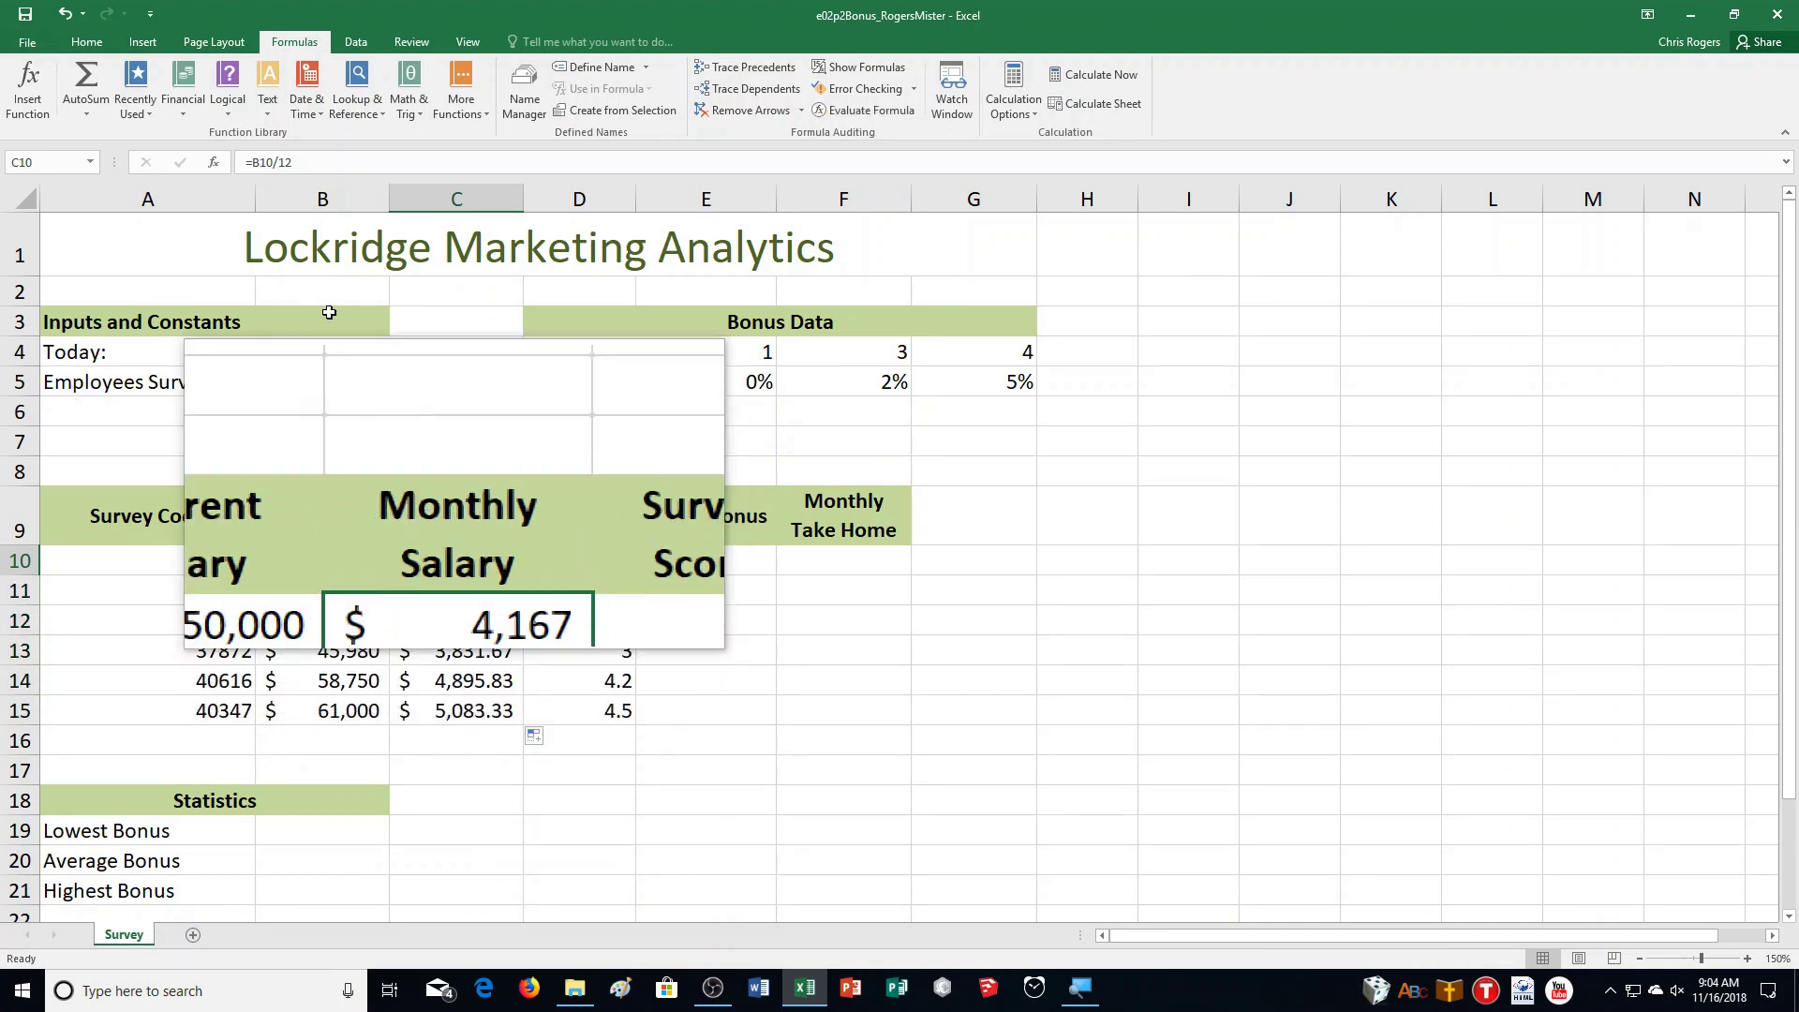
{"action": "left_click", "coordinate": [76, 47]}
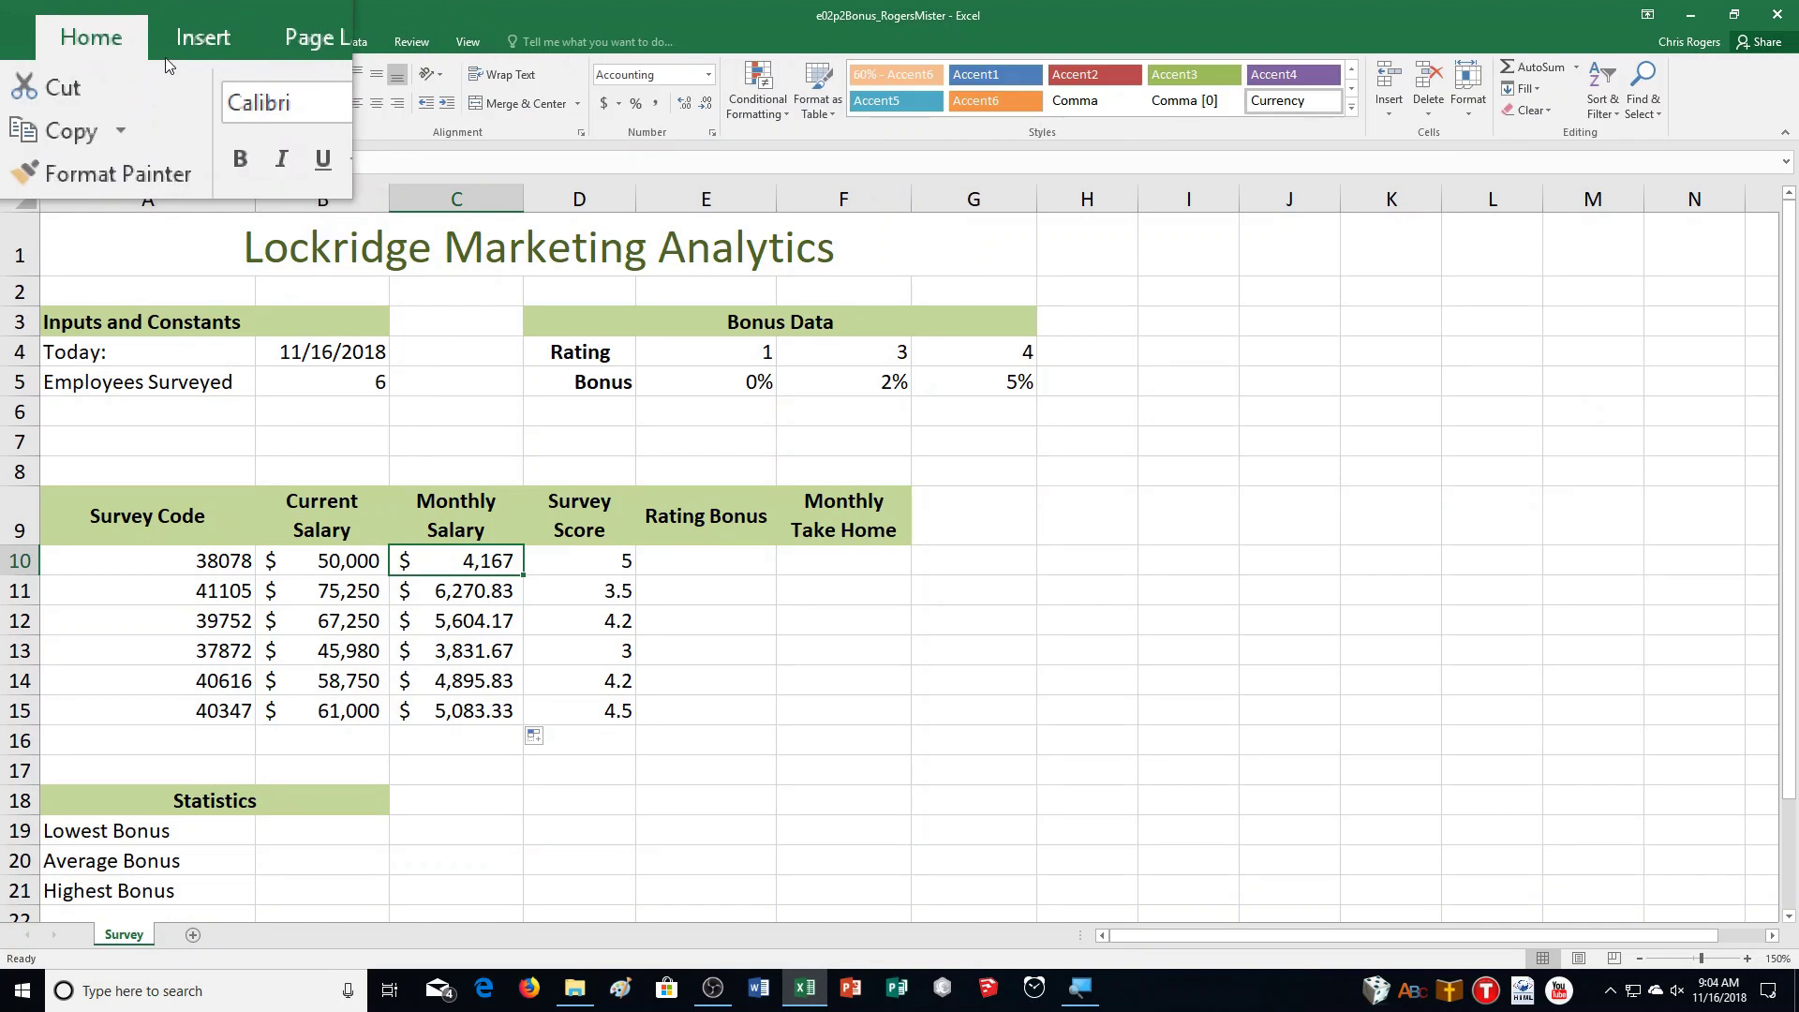
{"action": "left_click", "coordinate": [687, 104]}
{"action": "left_click", "coordinate": [706, 109]}
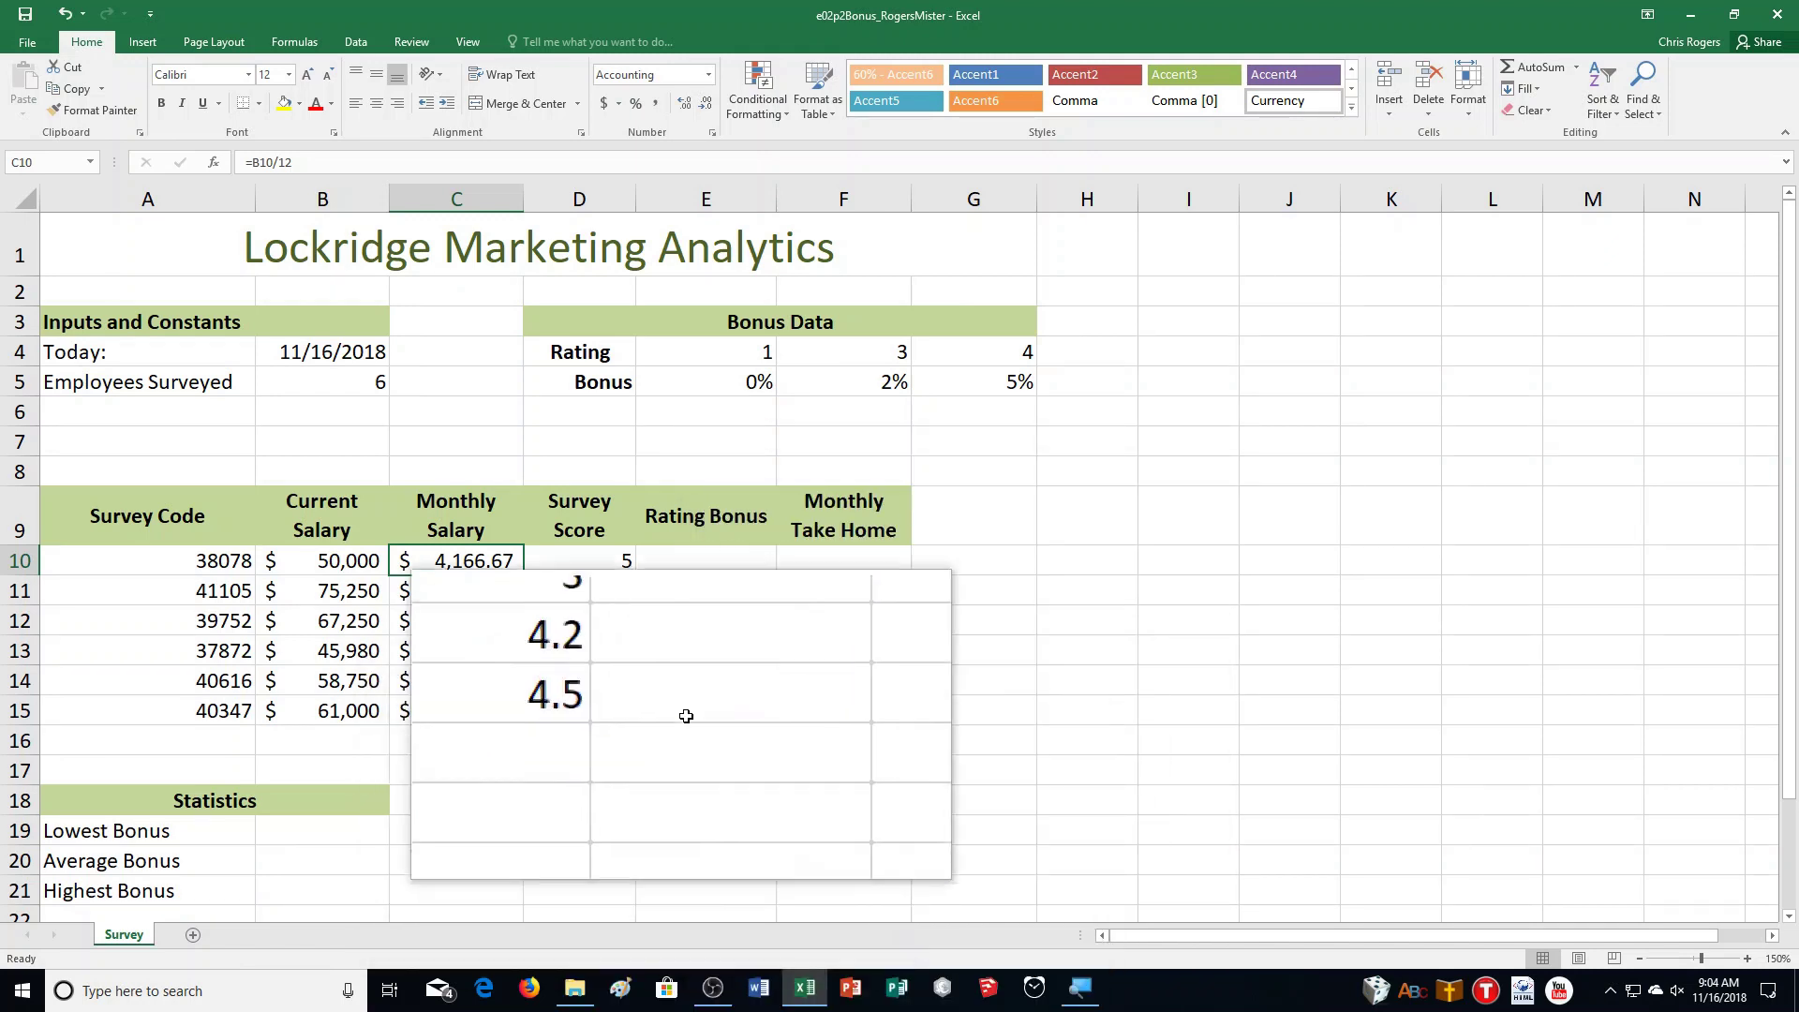
Step: Begin the Rating Bonus formula in E10 as =C10* and insert an HLOOKUP function after it
{"action": "left_click", "coordinate": [698, 555]}
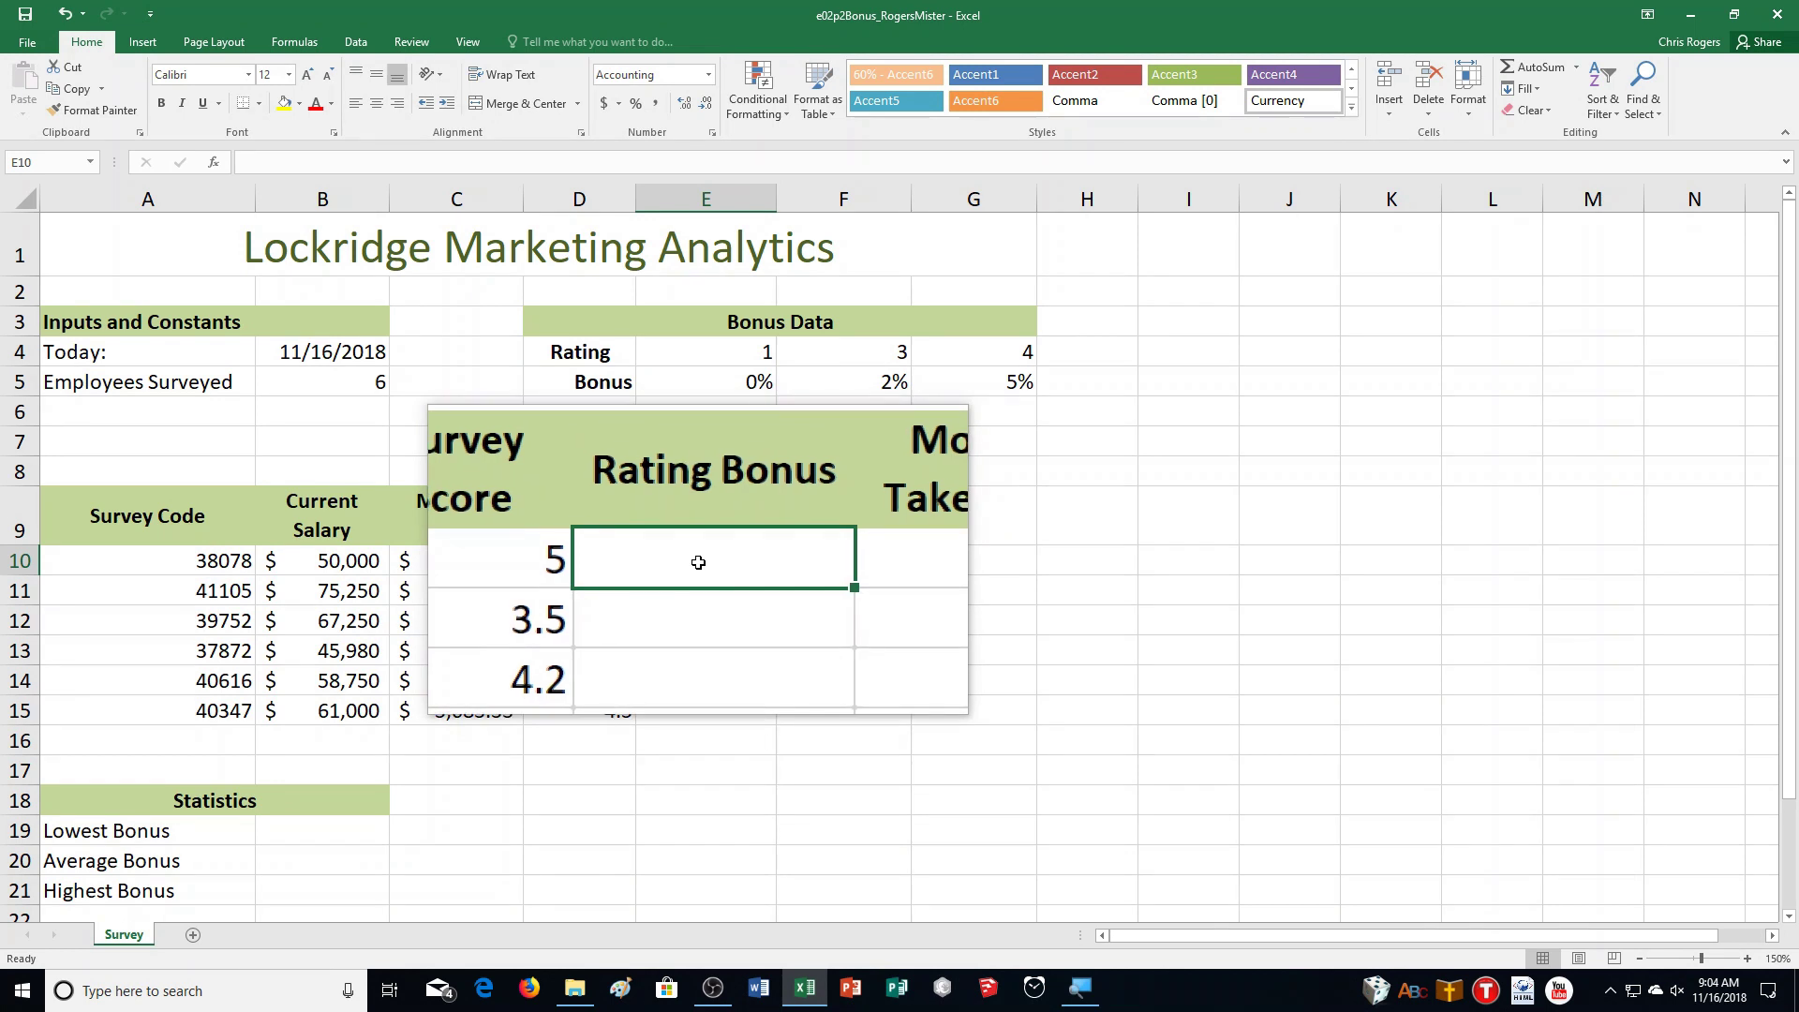
{"action": "type", "text": "=C"}
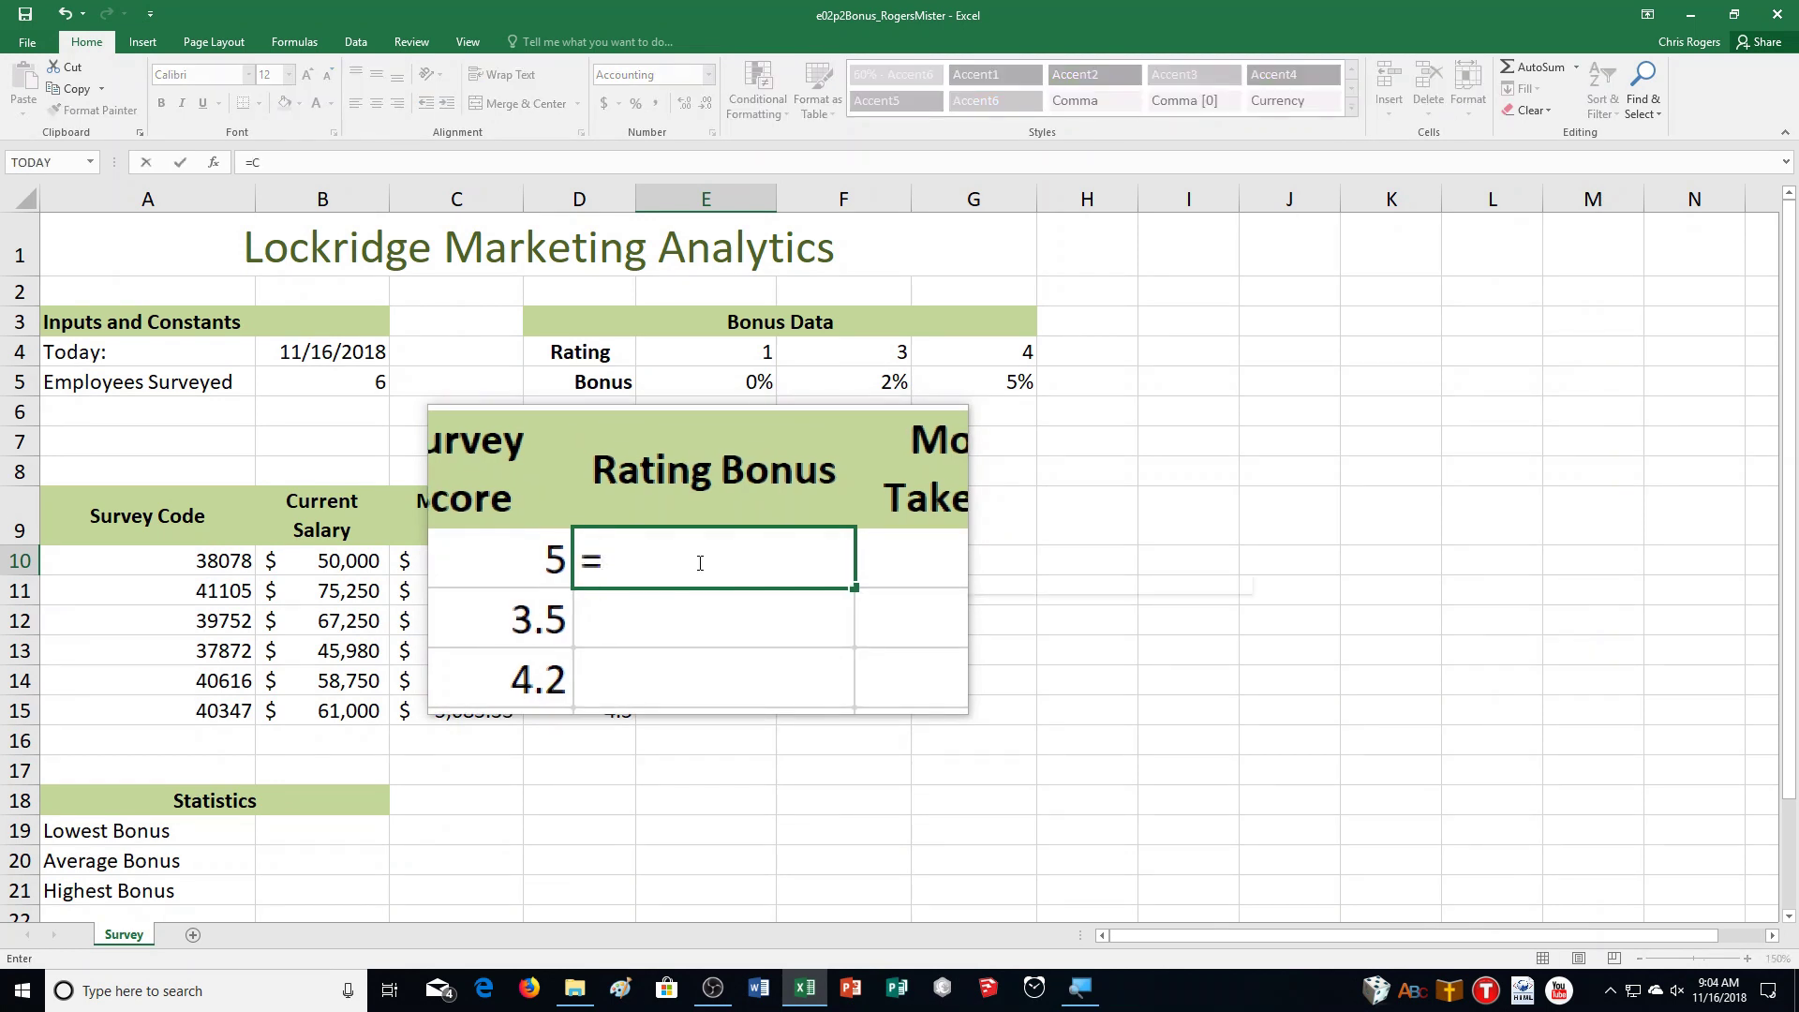
{"action": "type", "text": "10*"}
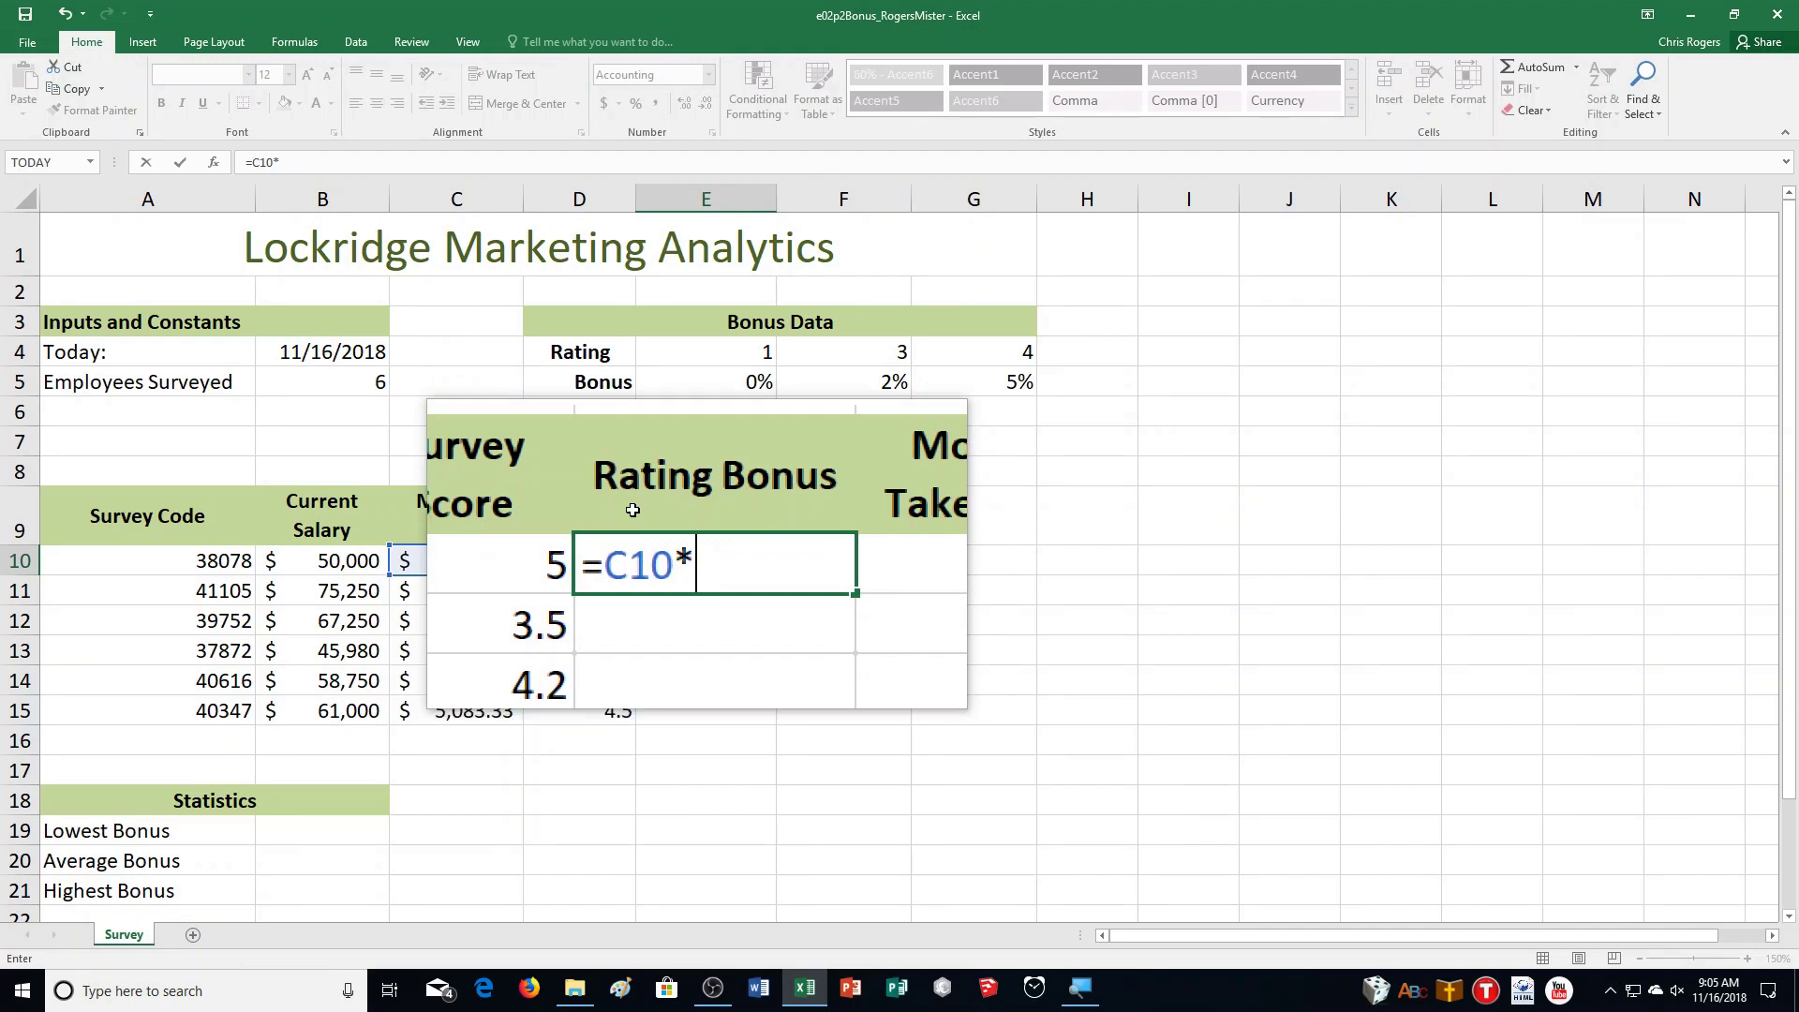
{"action": "left_click", "coordinate": [309, 50]}
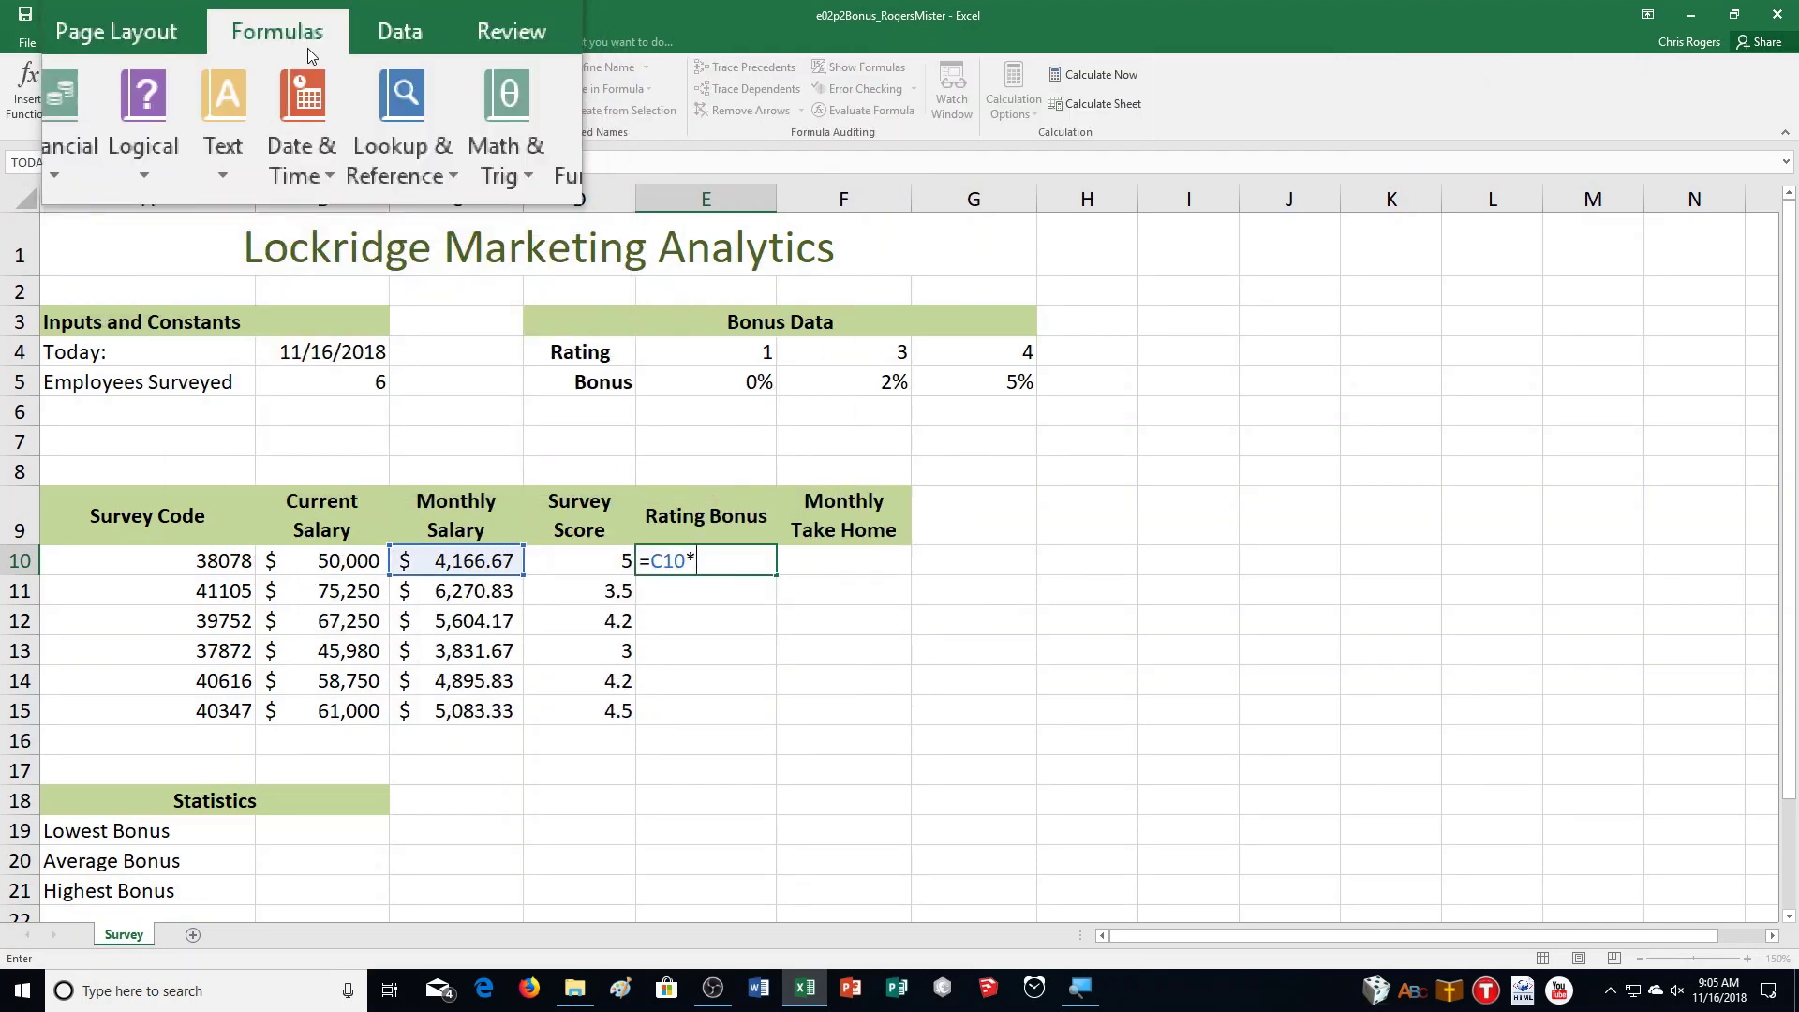
{"action": "left_click", "coordinate": [368, 111]}
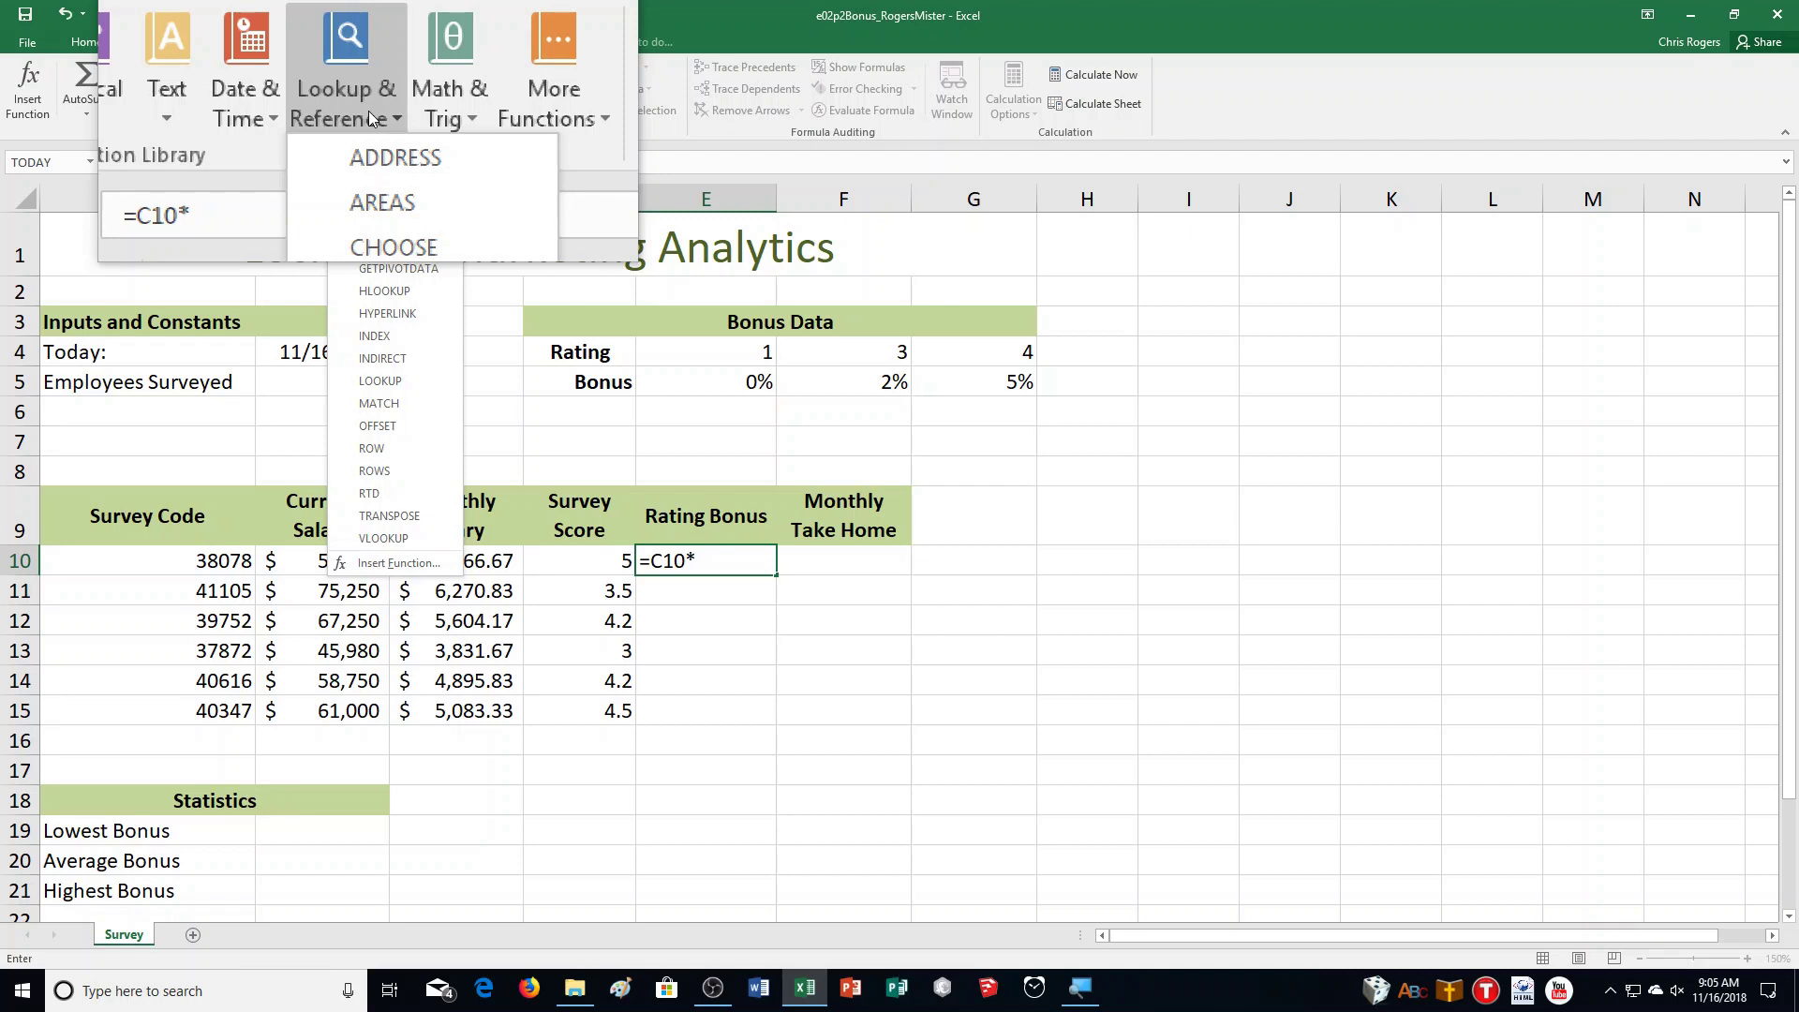
{"action": "left_click", "coordinate": [379, 292]}
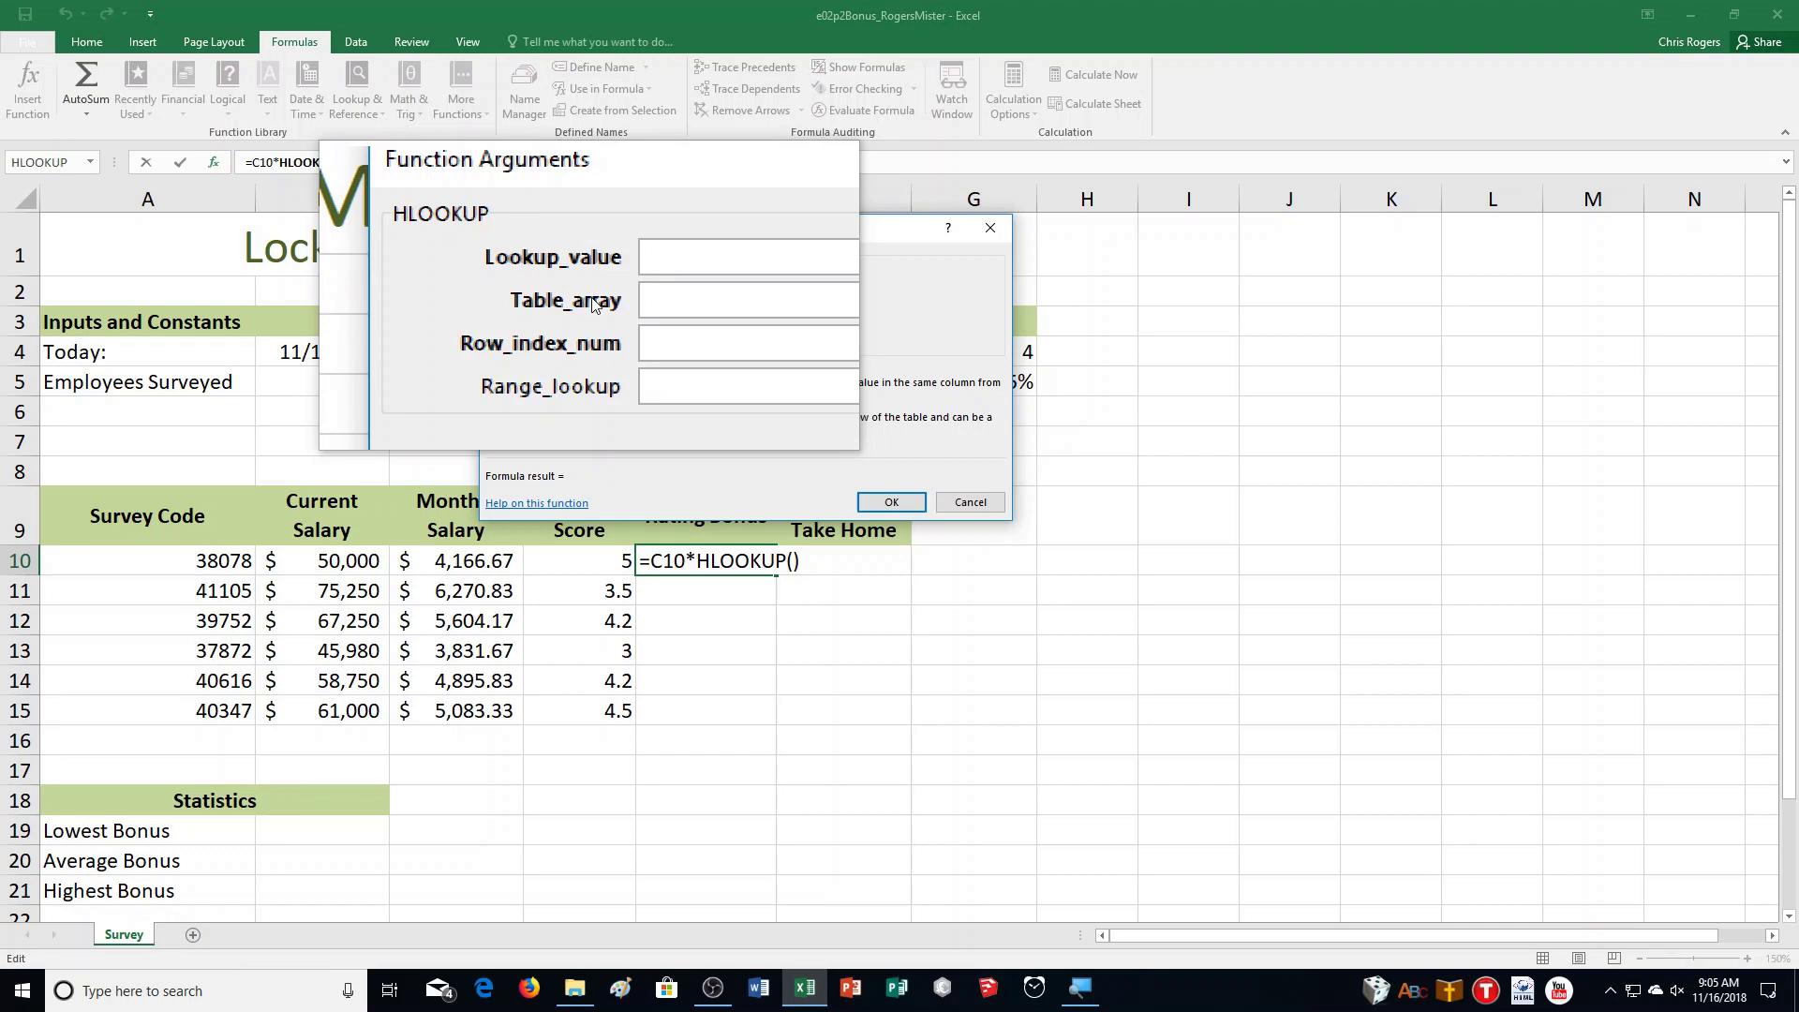
Step: Complete the HLOOKUP in E10 with lookup value D10, table array E$4:G$5 and row index 2, and fill the formula down through E15
{"action": "type", "text": "D10"}
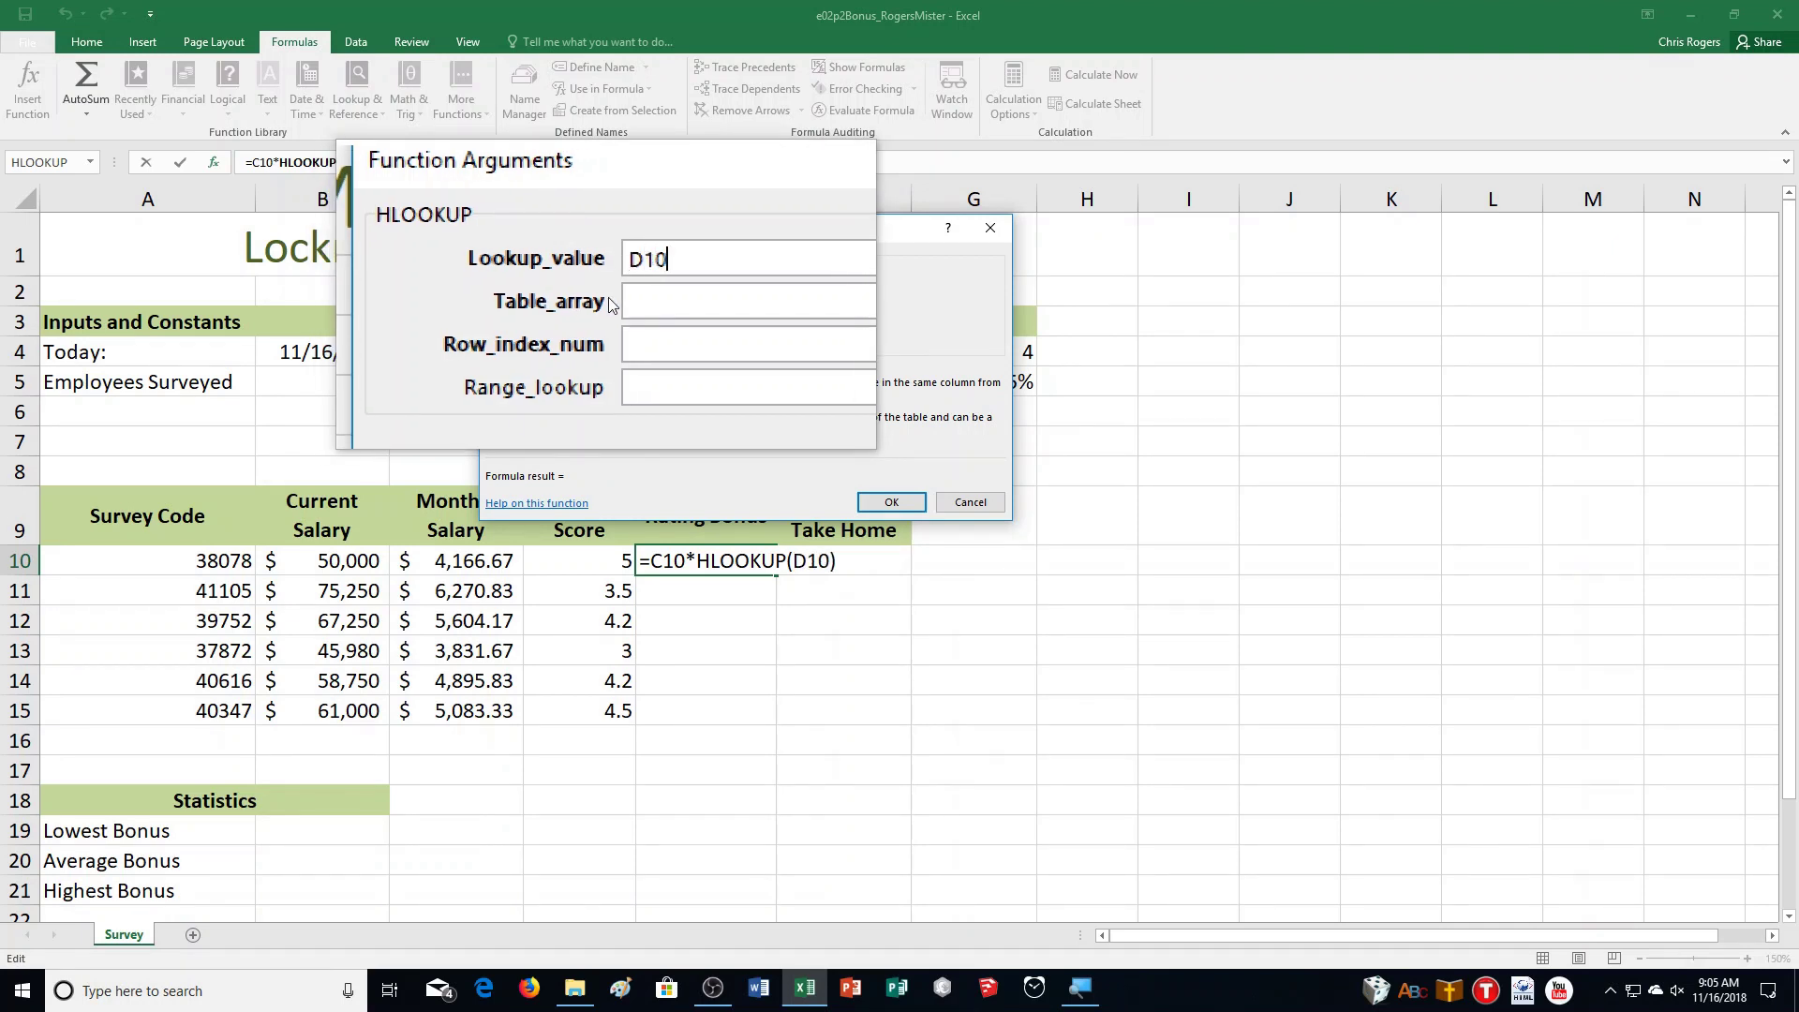
{"action": "key", "text": "Tab"}
{"action": "type", "text": "E"}
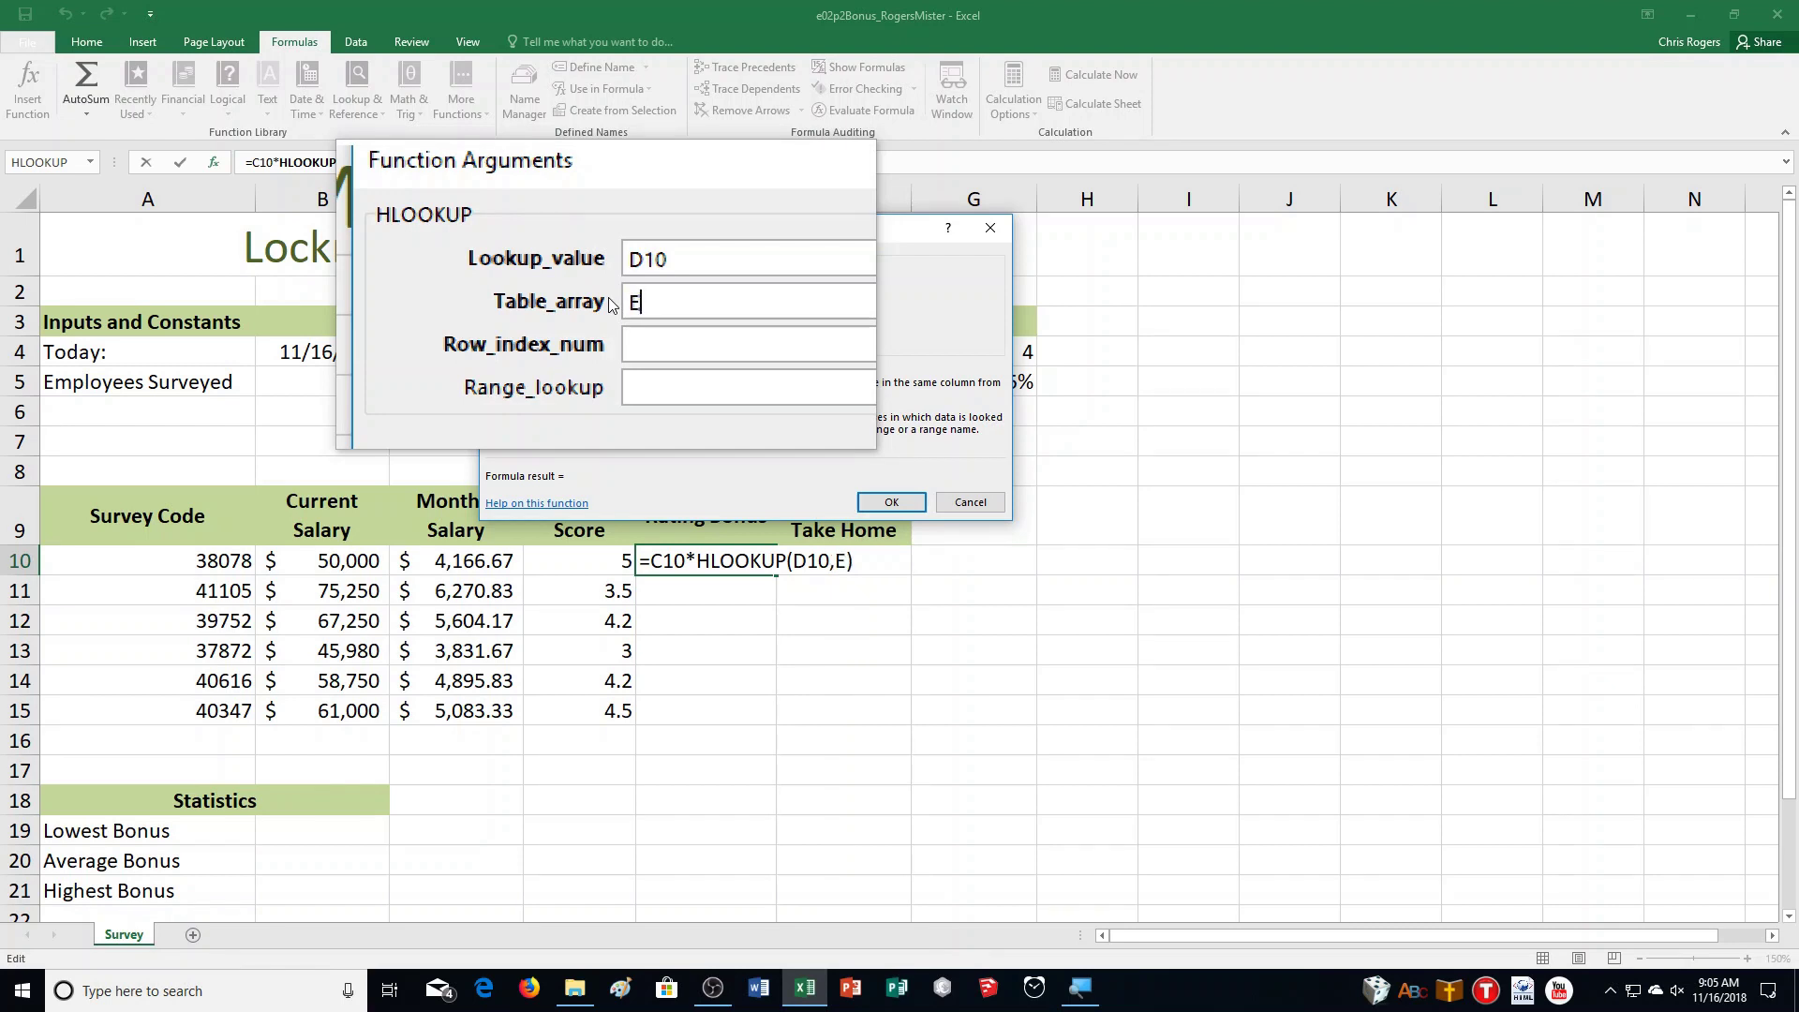
{"action": "type", "text": "$4:G$5"}
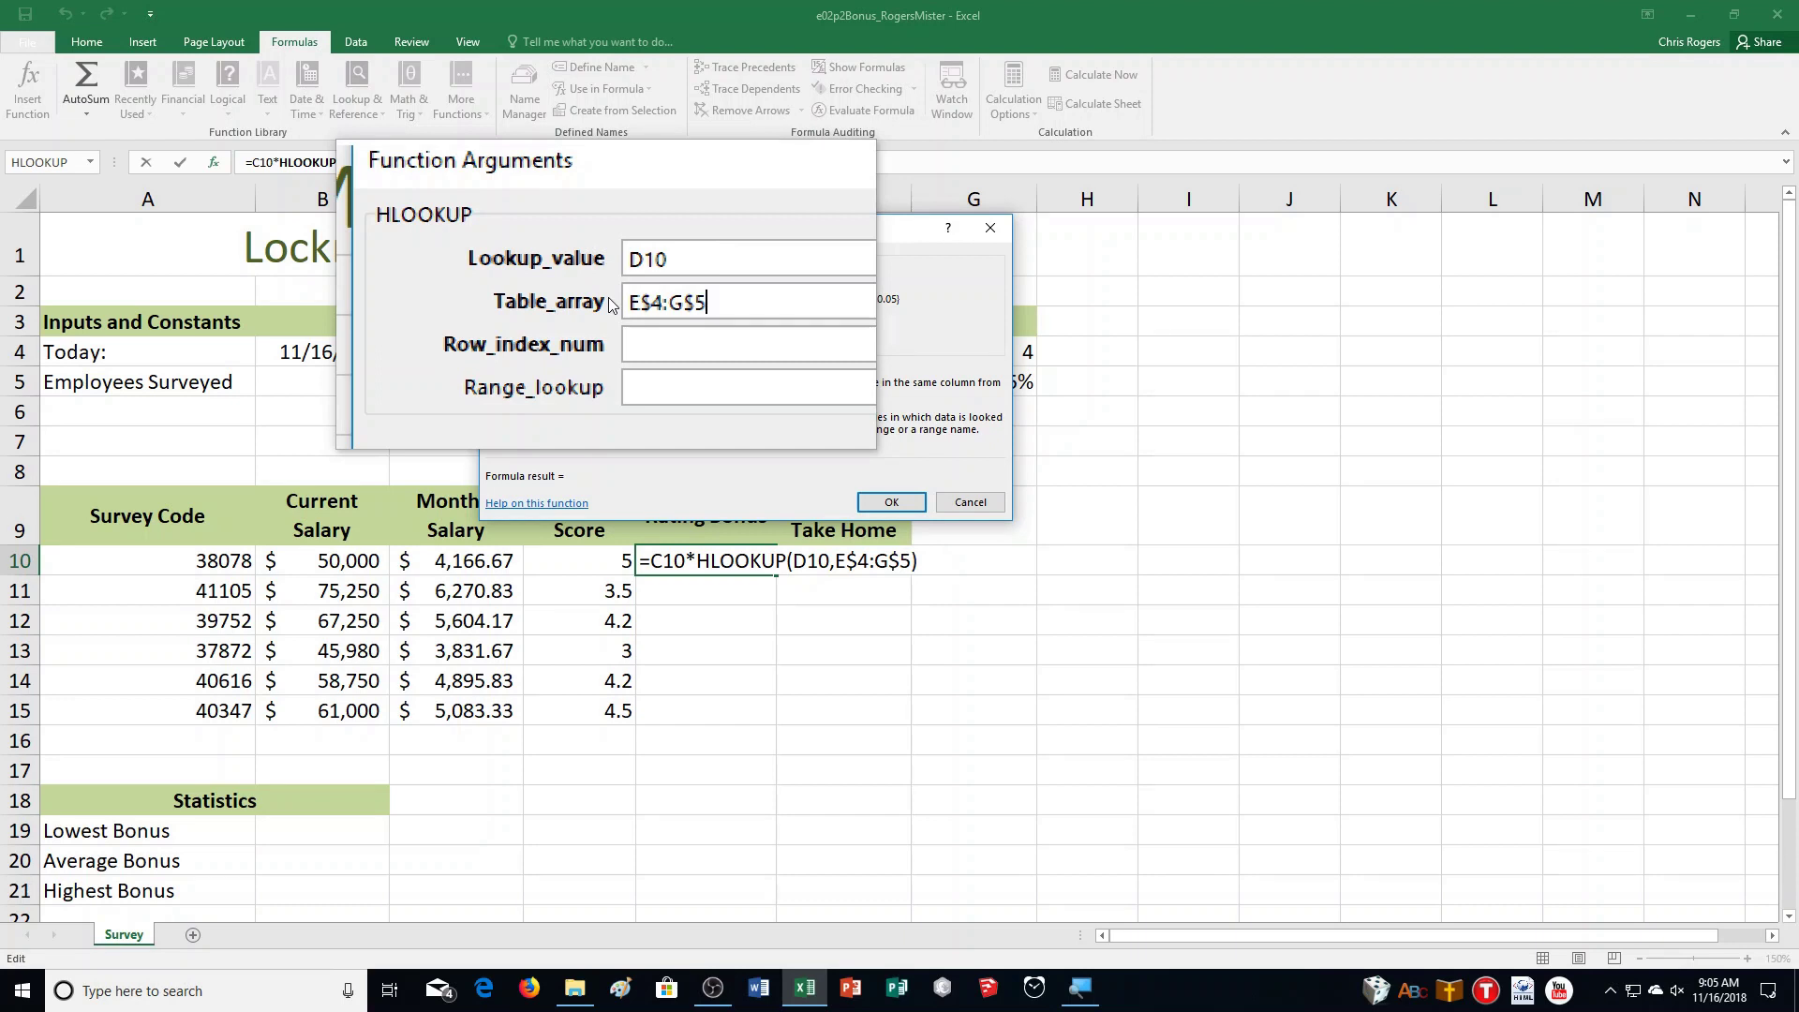
{"action": "key", "text": "Tab"}
{"action": "type", "text": "2"}
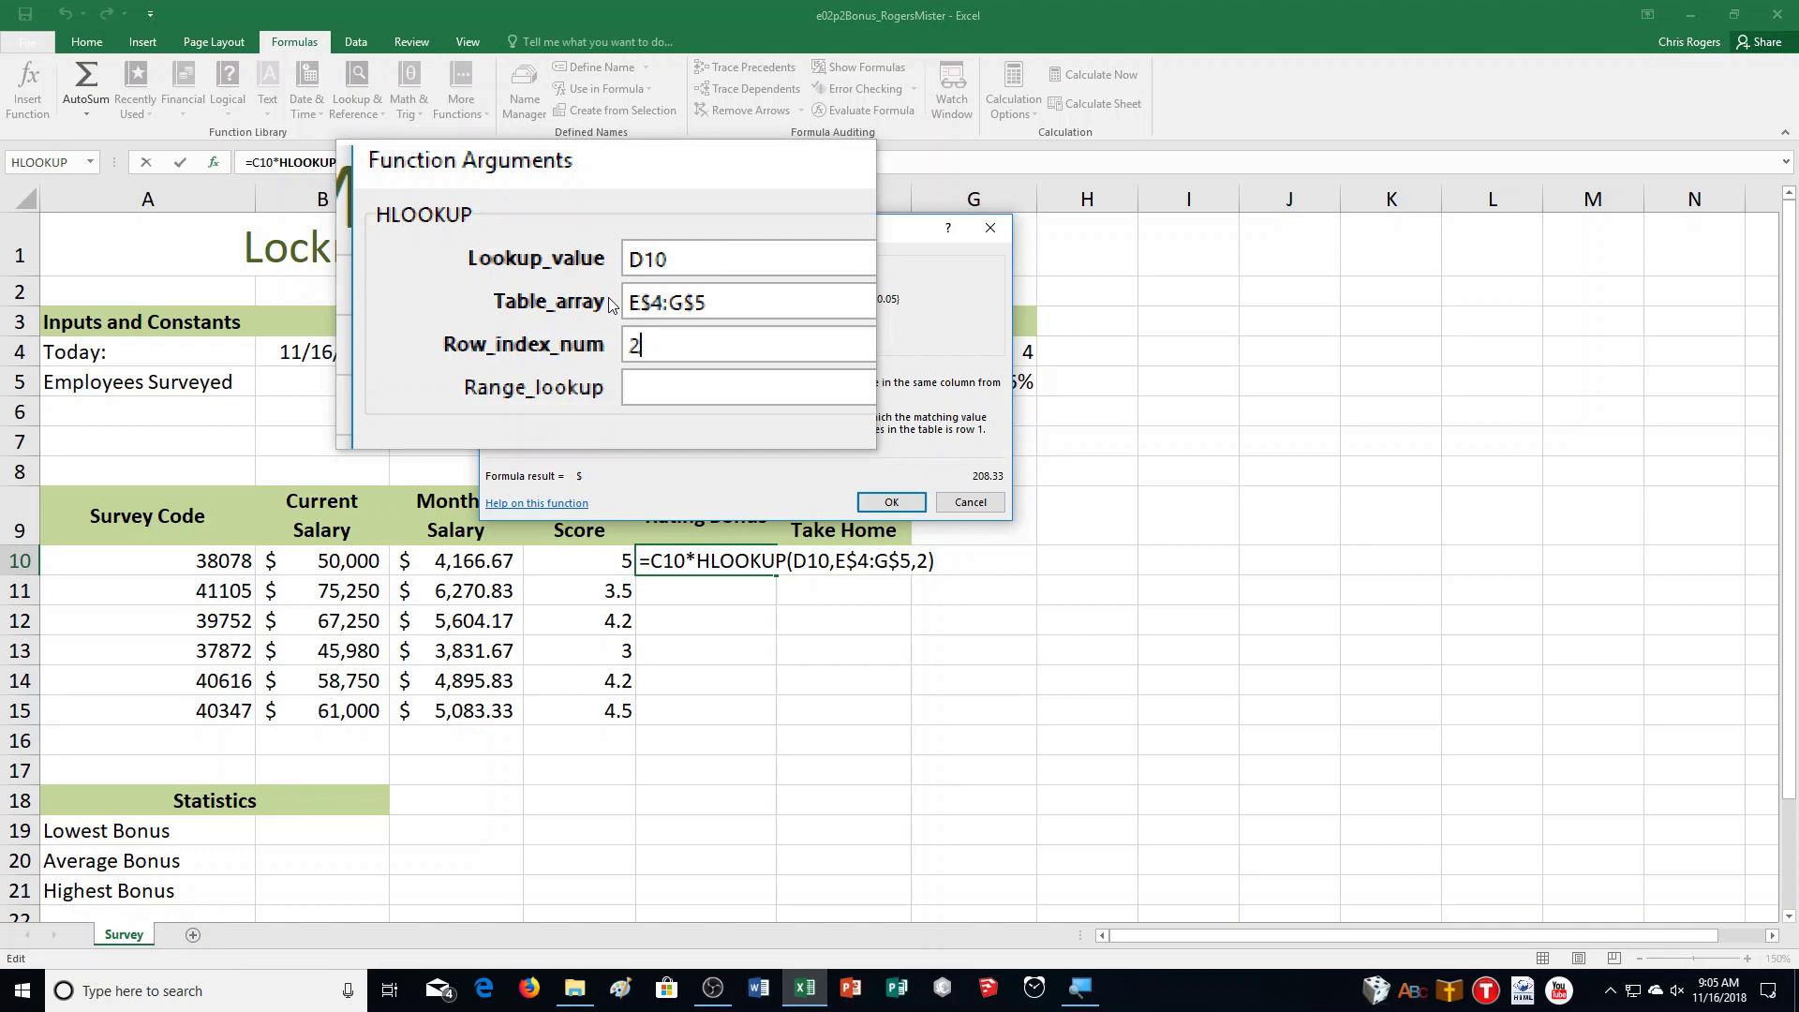
{"action": "key", "text": "BackSpace"}
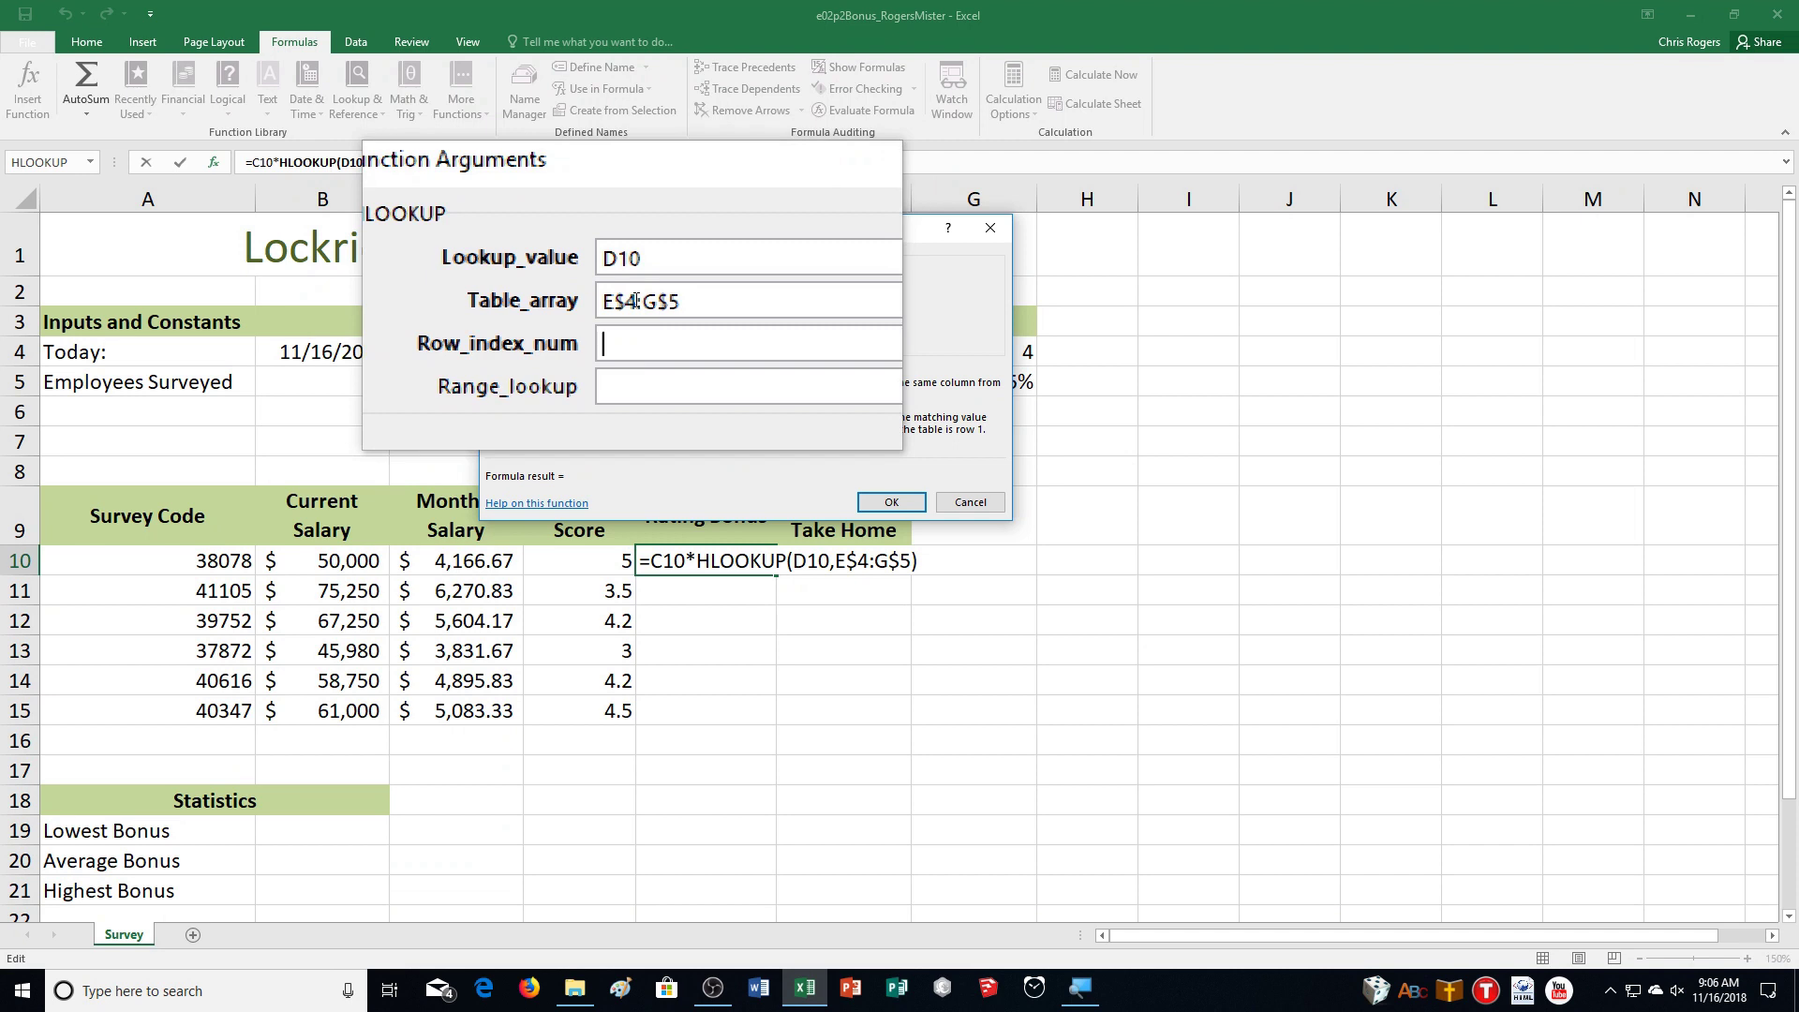
{"action": "type", "text": "2"}
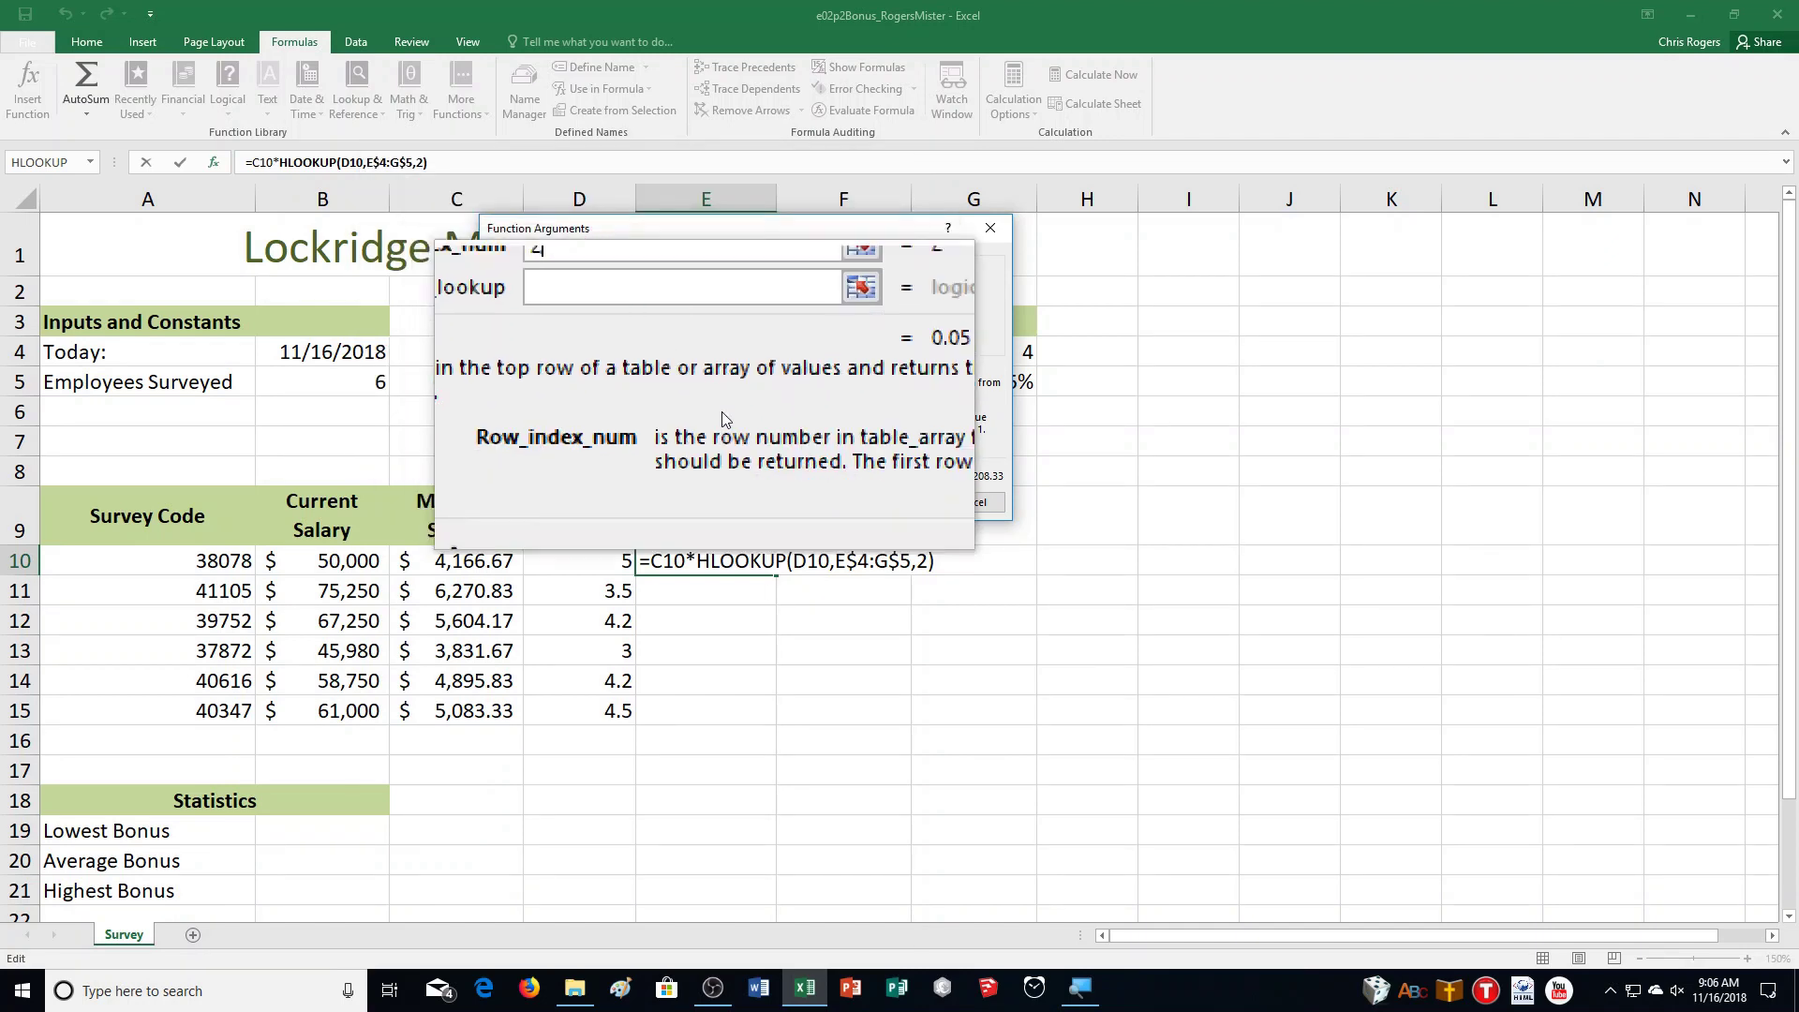
{"action": "left_click", "coordinate": [891, 502]}
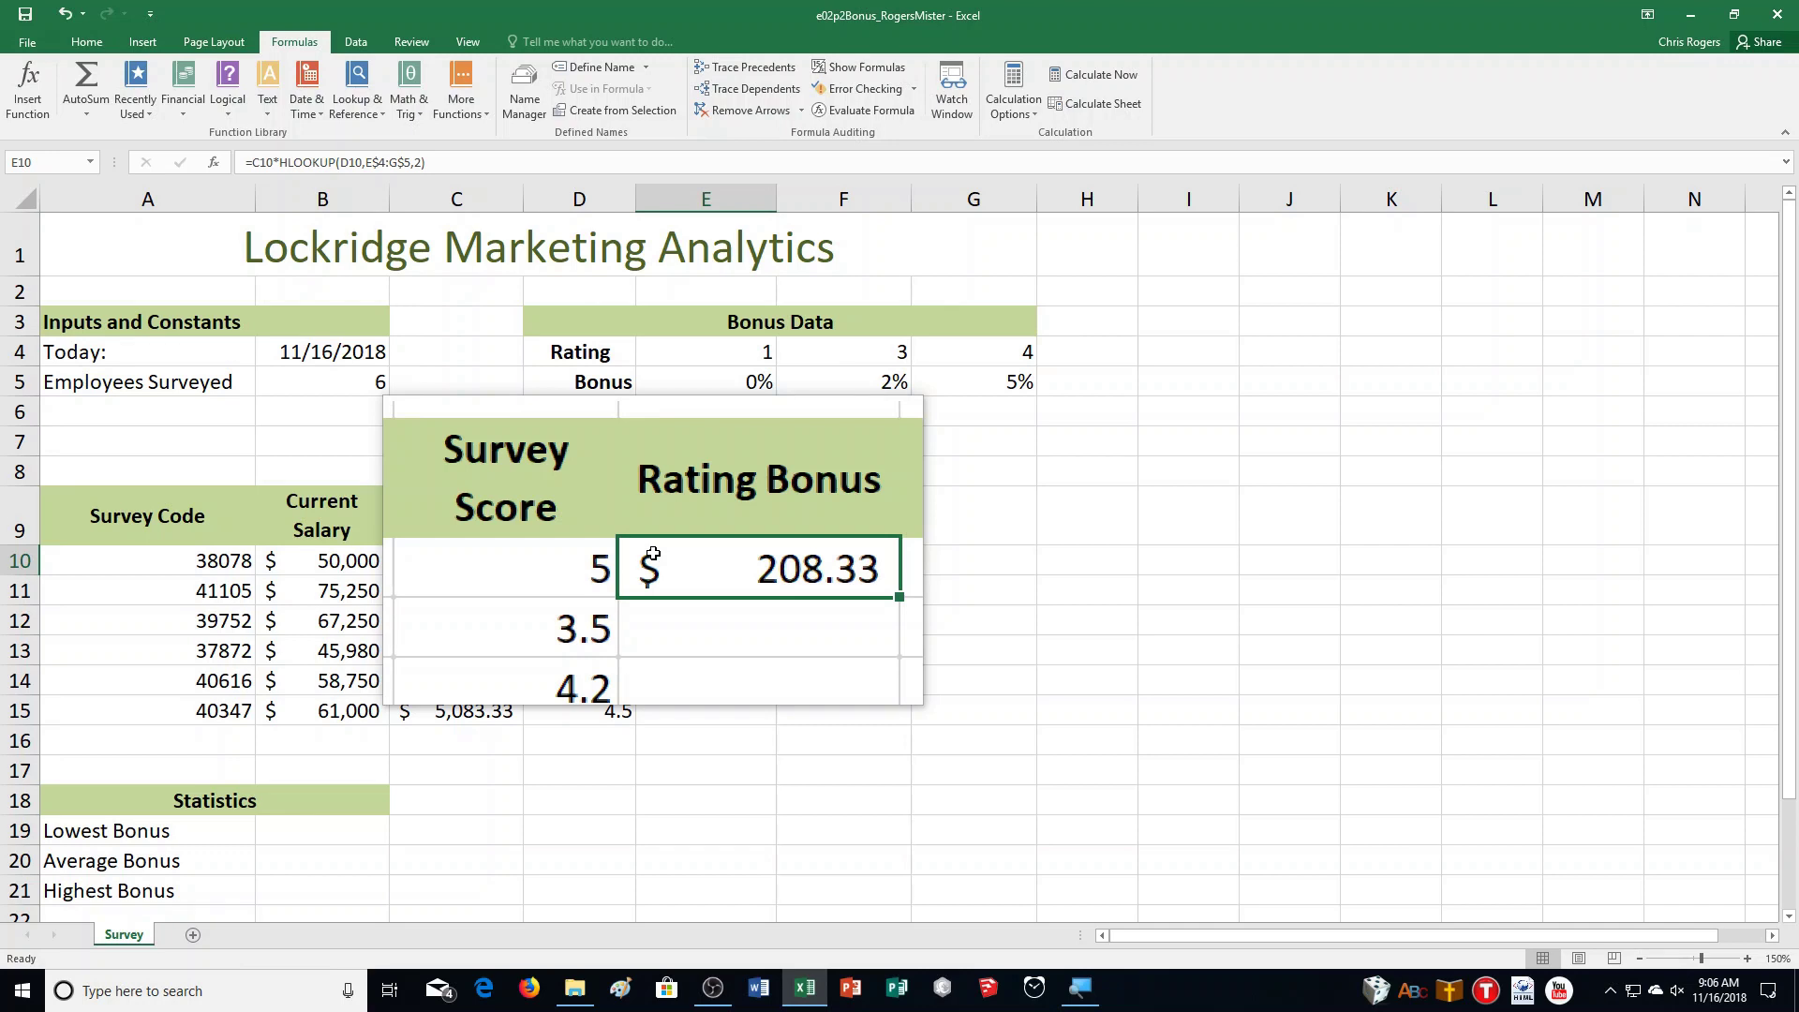
{"action": "double_click", "coordinate": [776, 575]}
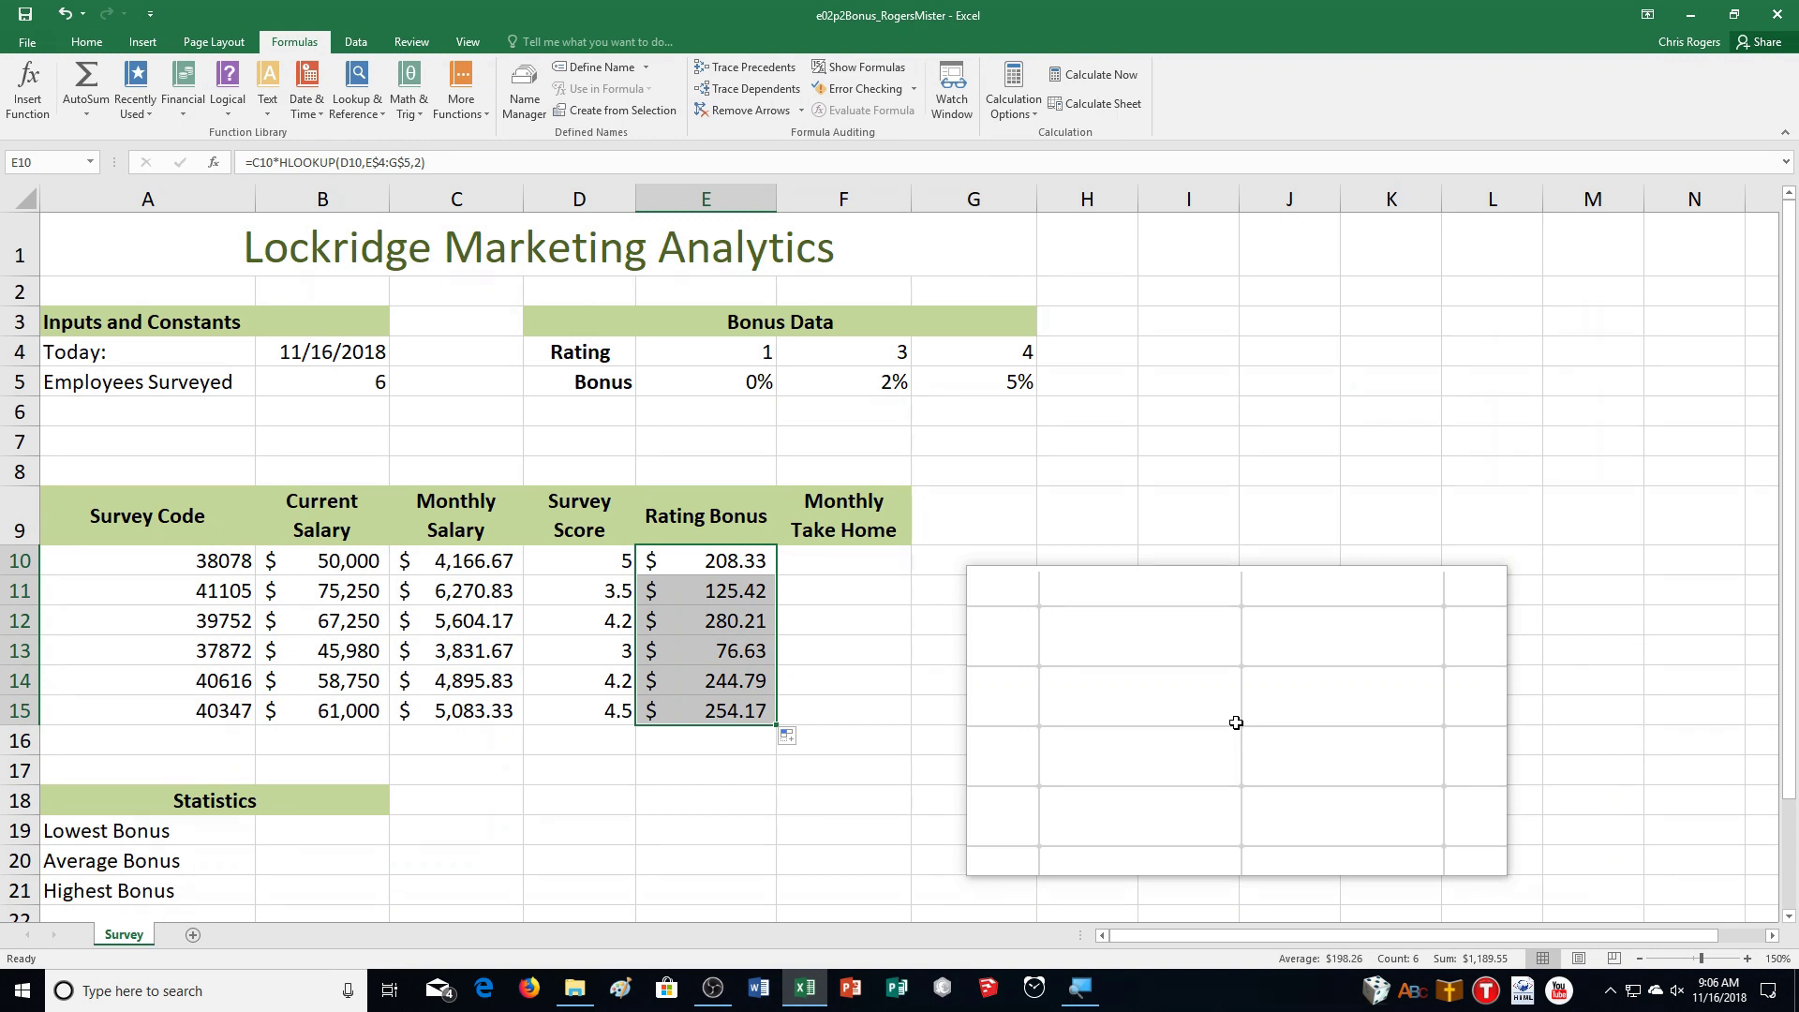
Step: Calculate the monthly take home in F10 with =C10+E10 and fill the formula down through F15
{"action": "left_click", "coordinate": [868, 559]}
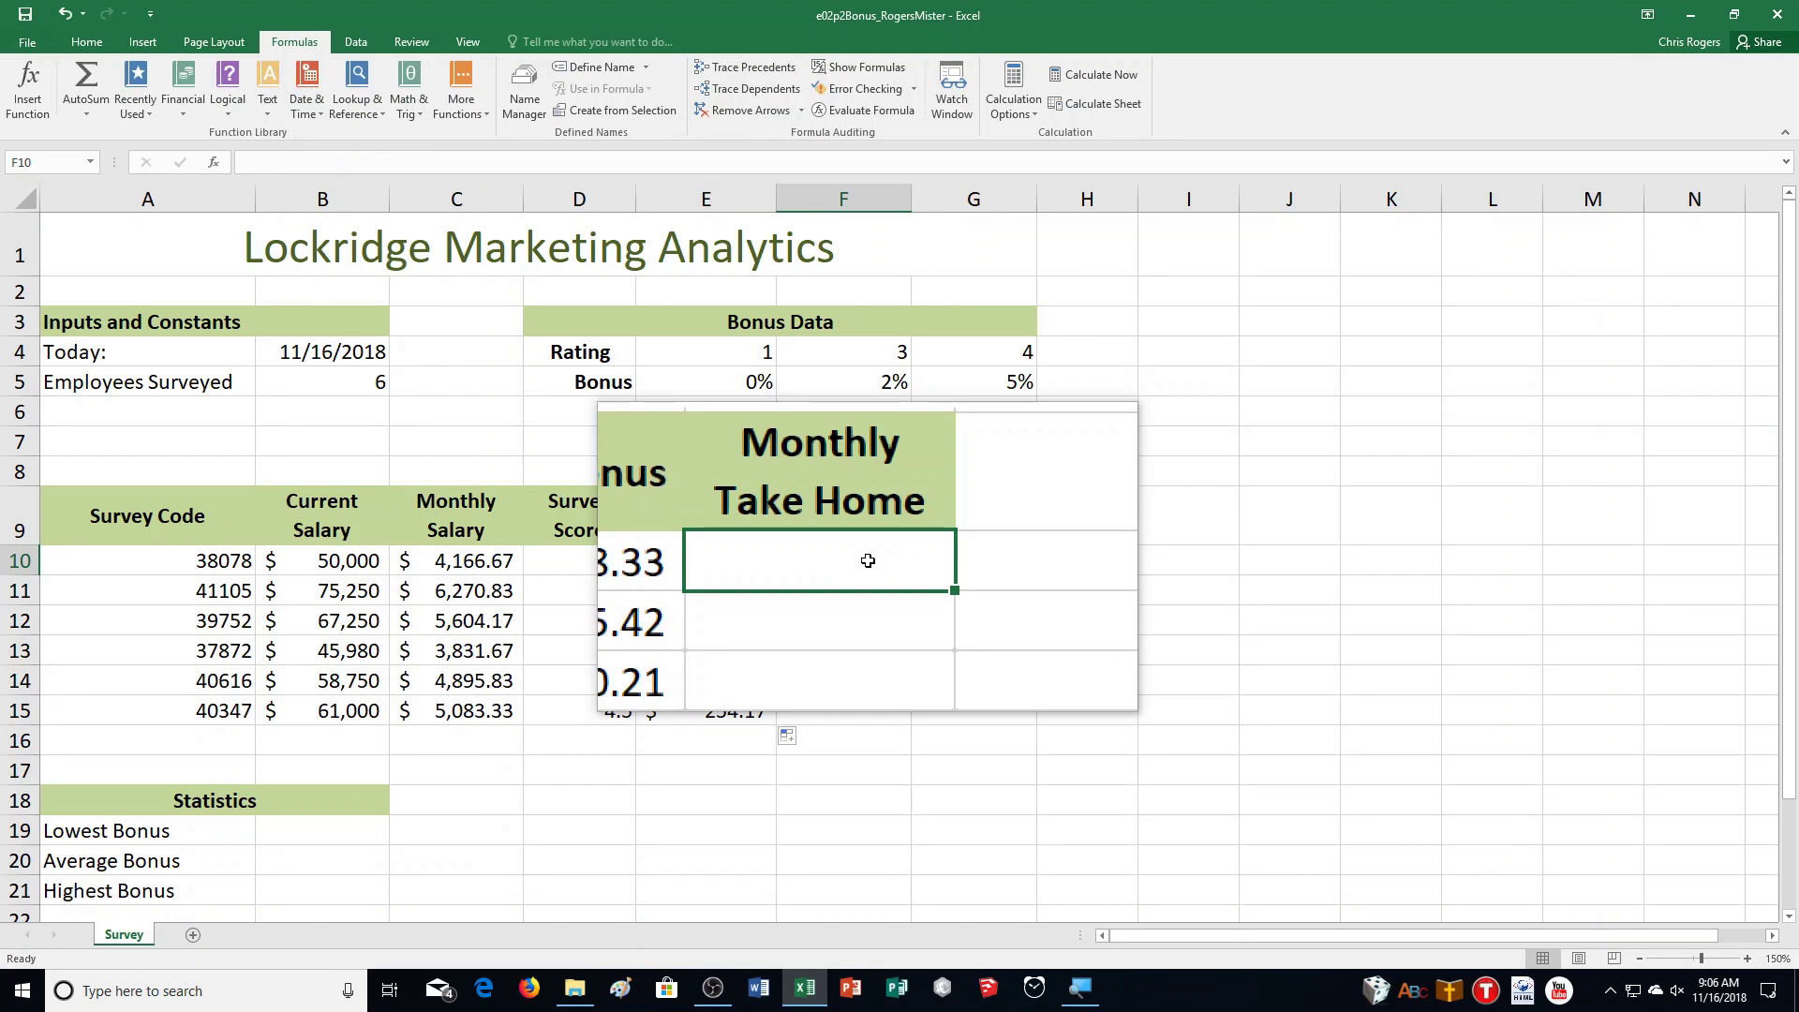
{"action": "type", "text": "=C1"}
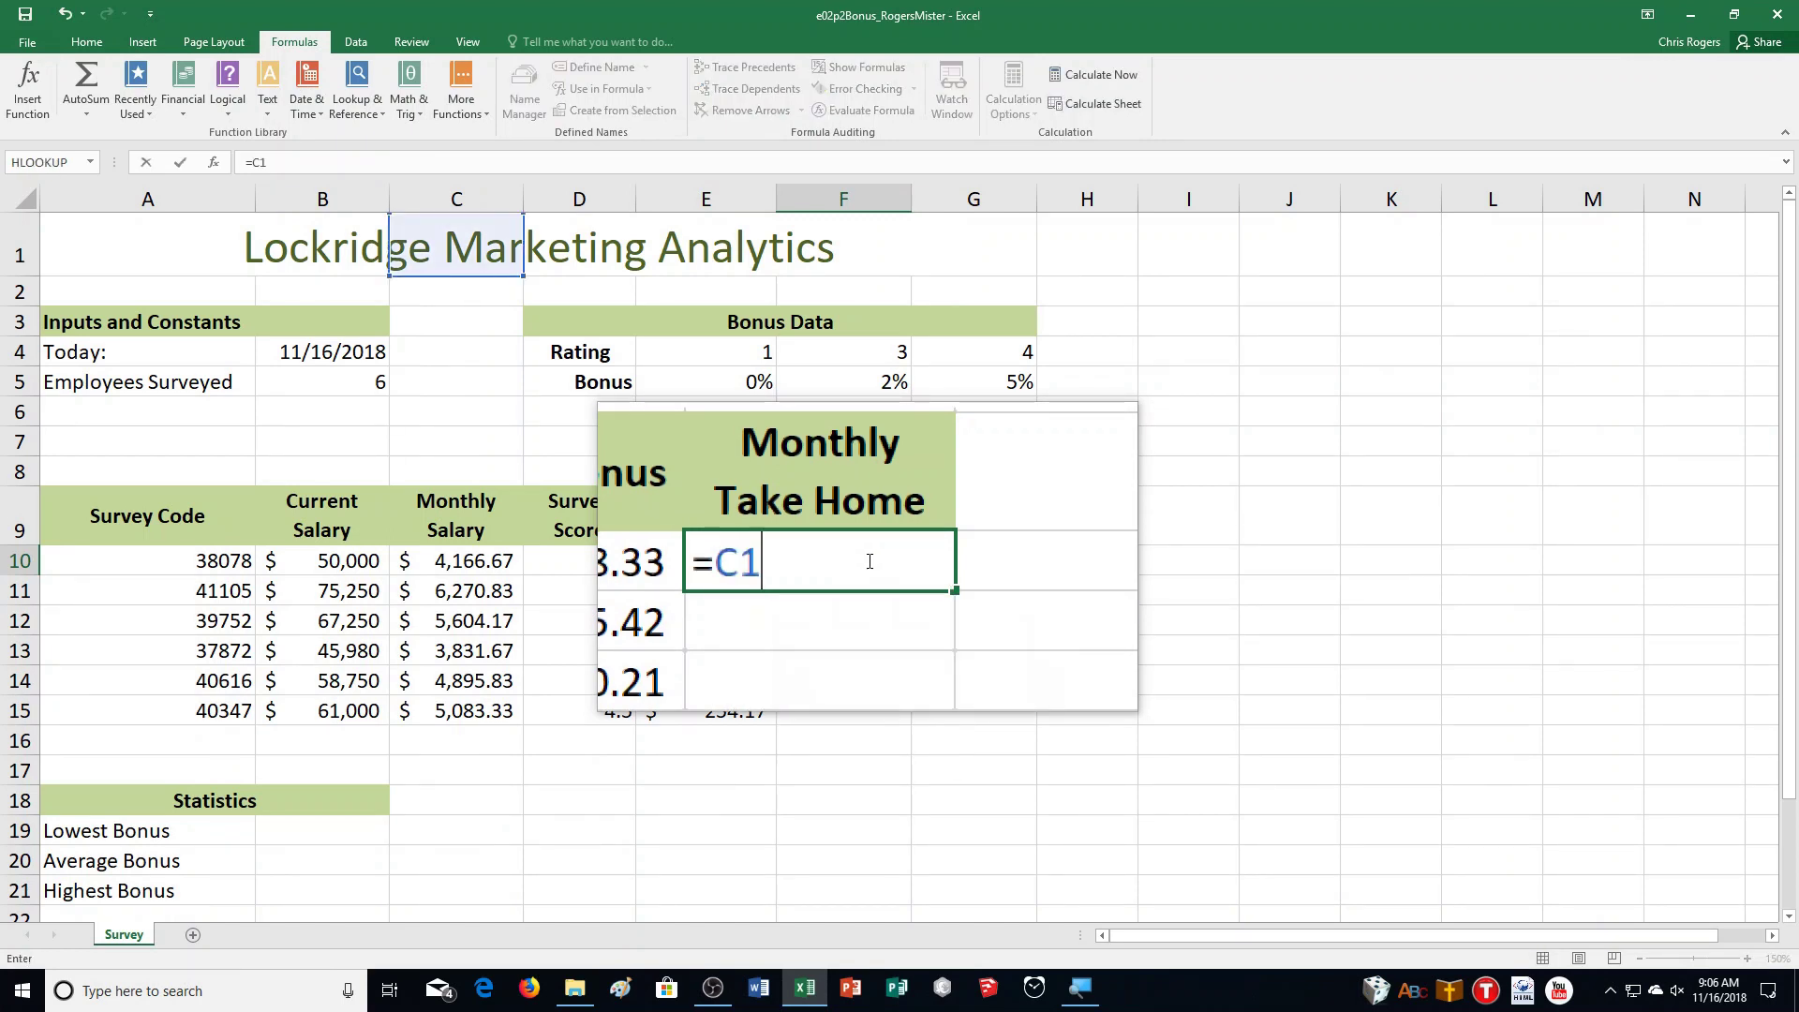
{"action": "type", "text": "0+E10"}
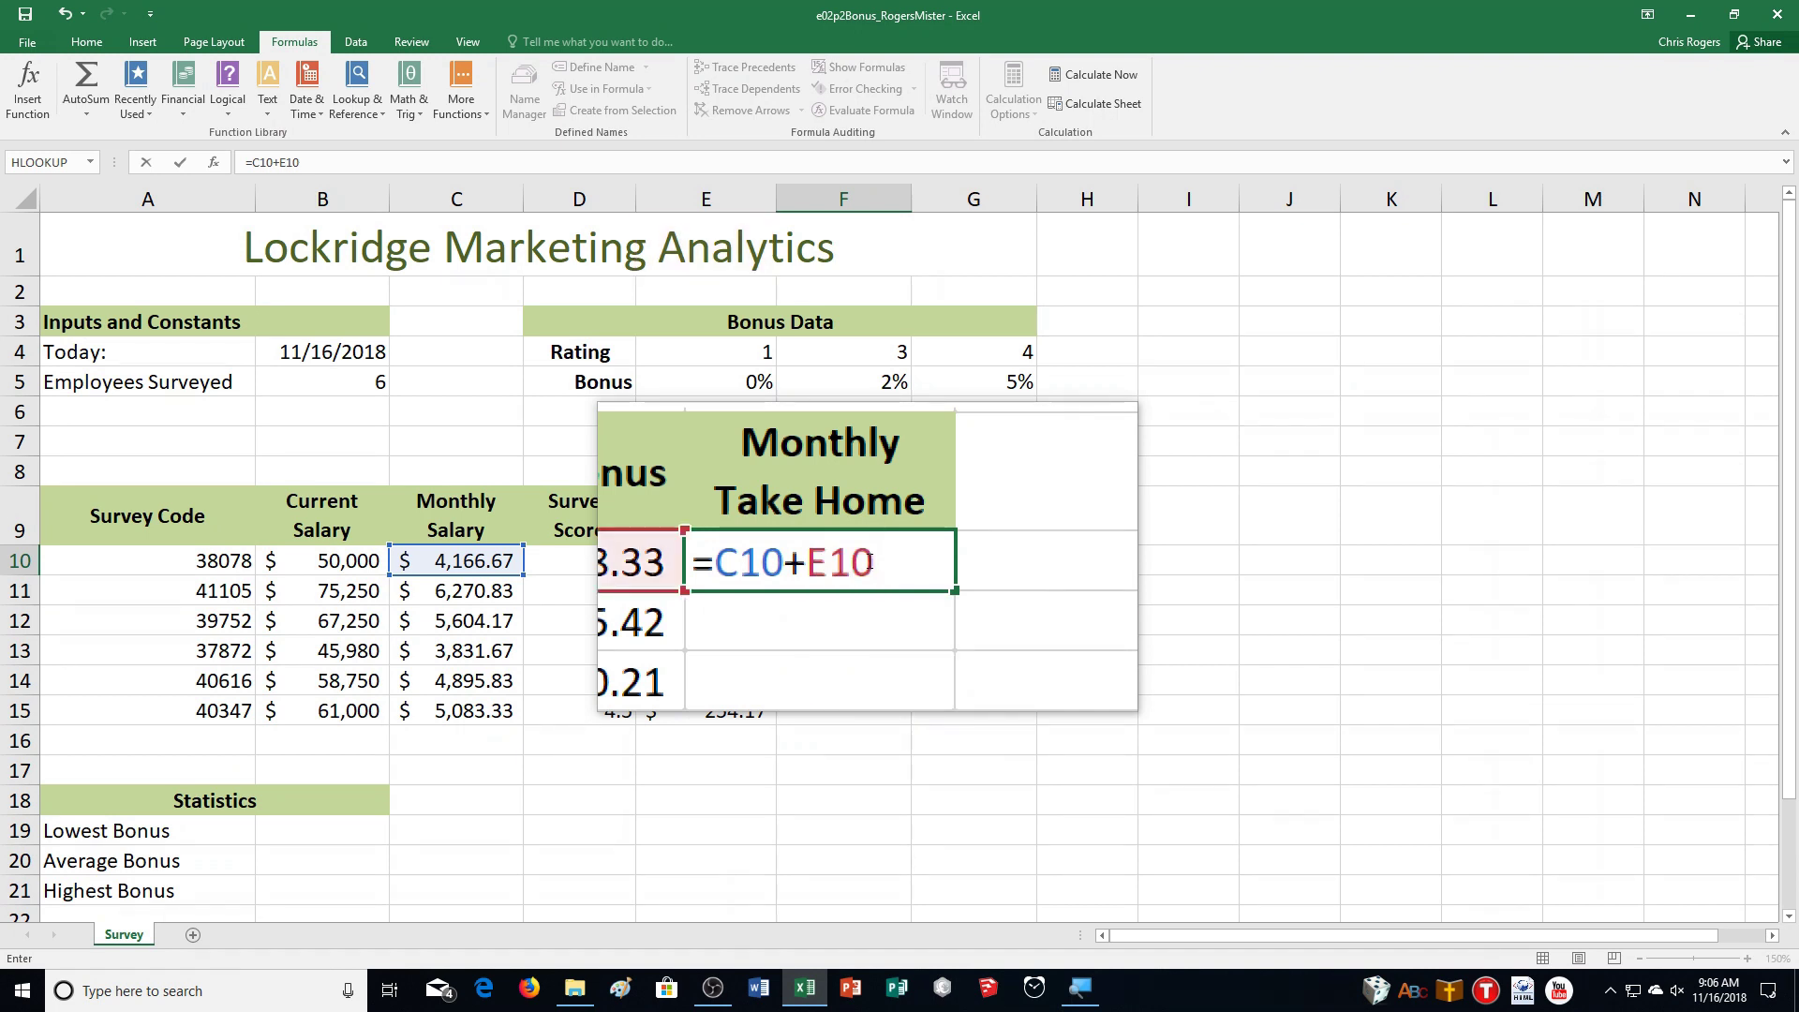
{"action": "key", "text": "ctrl+Return"}
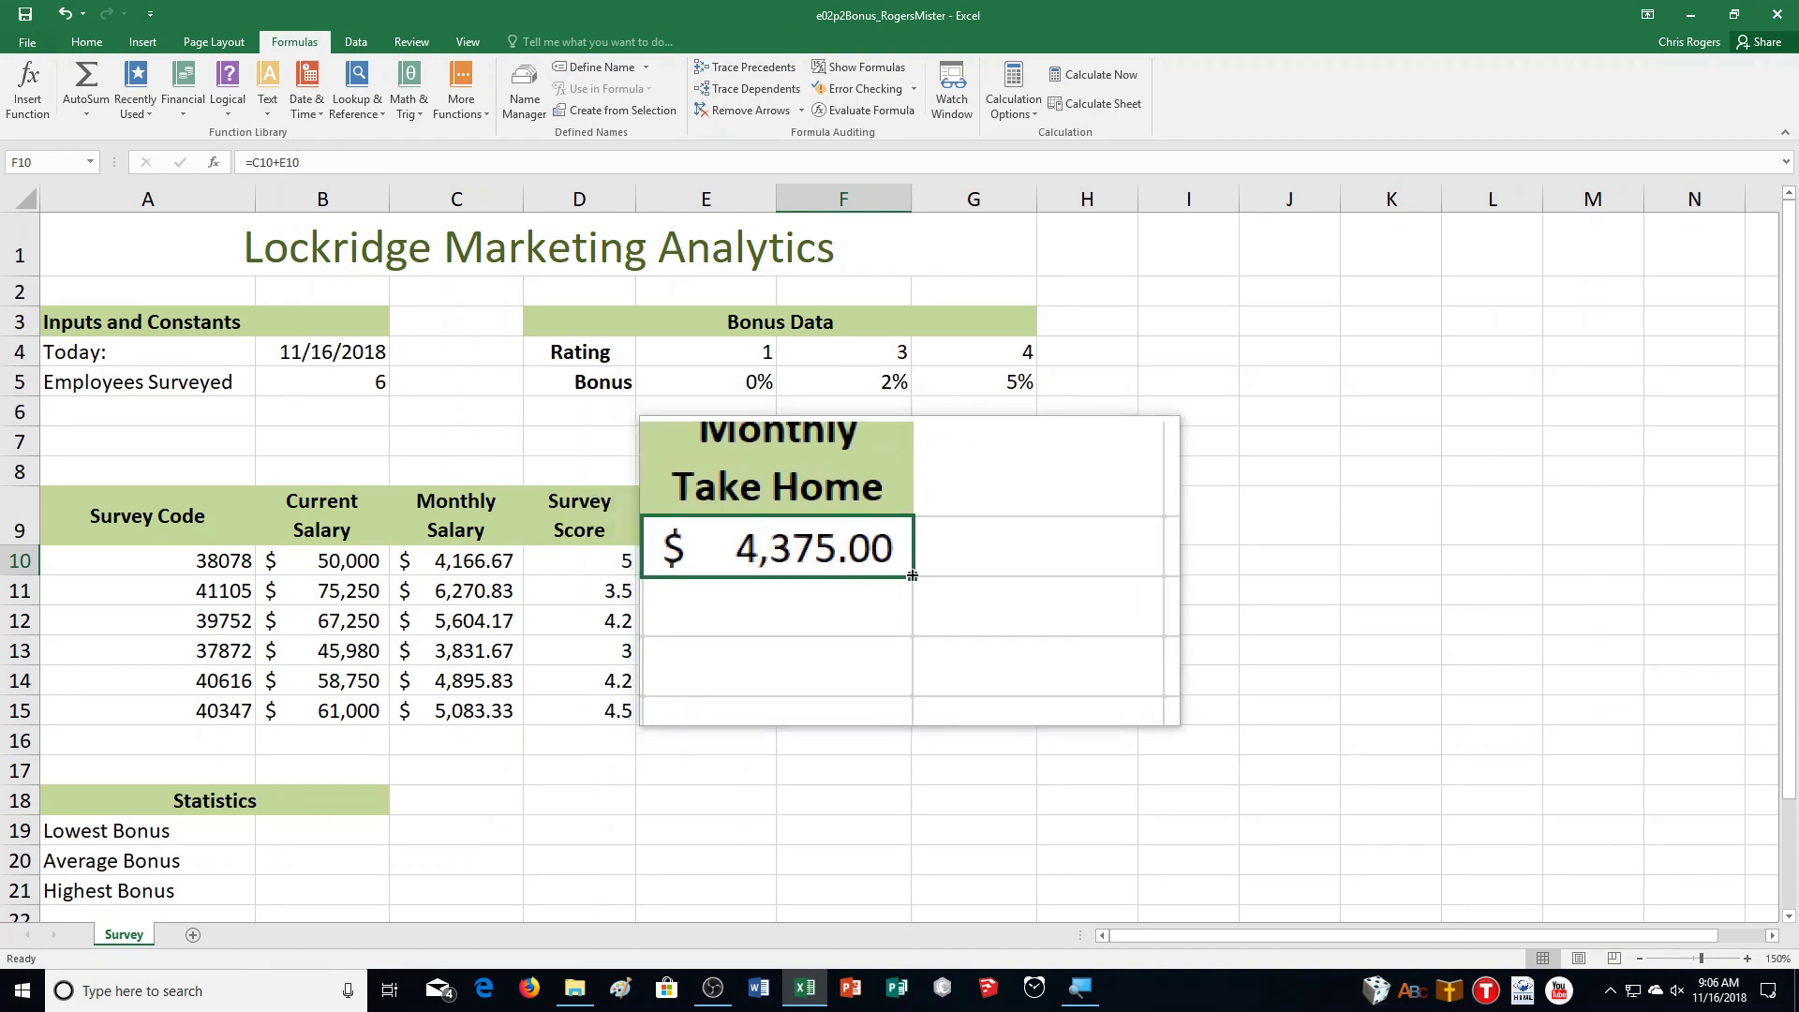
{"action": "double_click", "coordinate": [911, 576]}
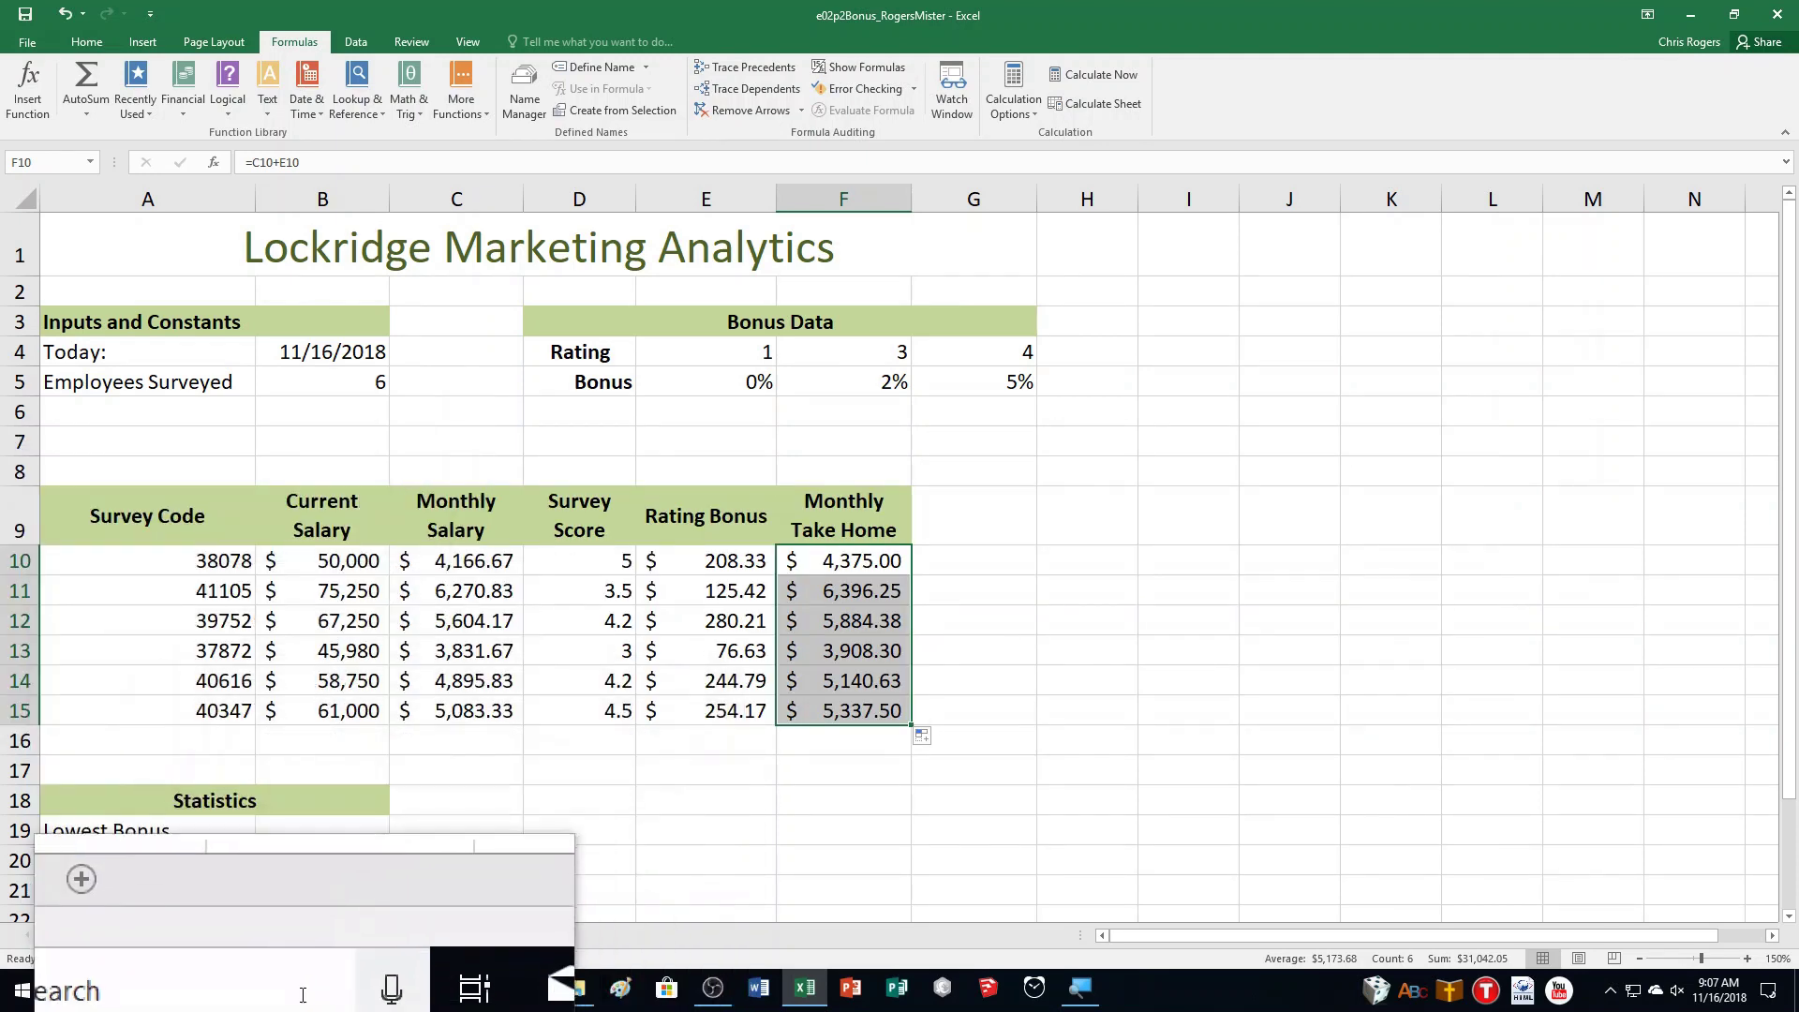
Step: Calculate the lowest bonus in B19 with the MIN function over the rating bonuses in E10:E15
{"action": "left_click", "coordinate": [325, 831]}
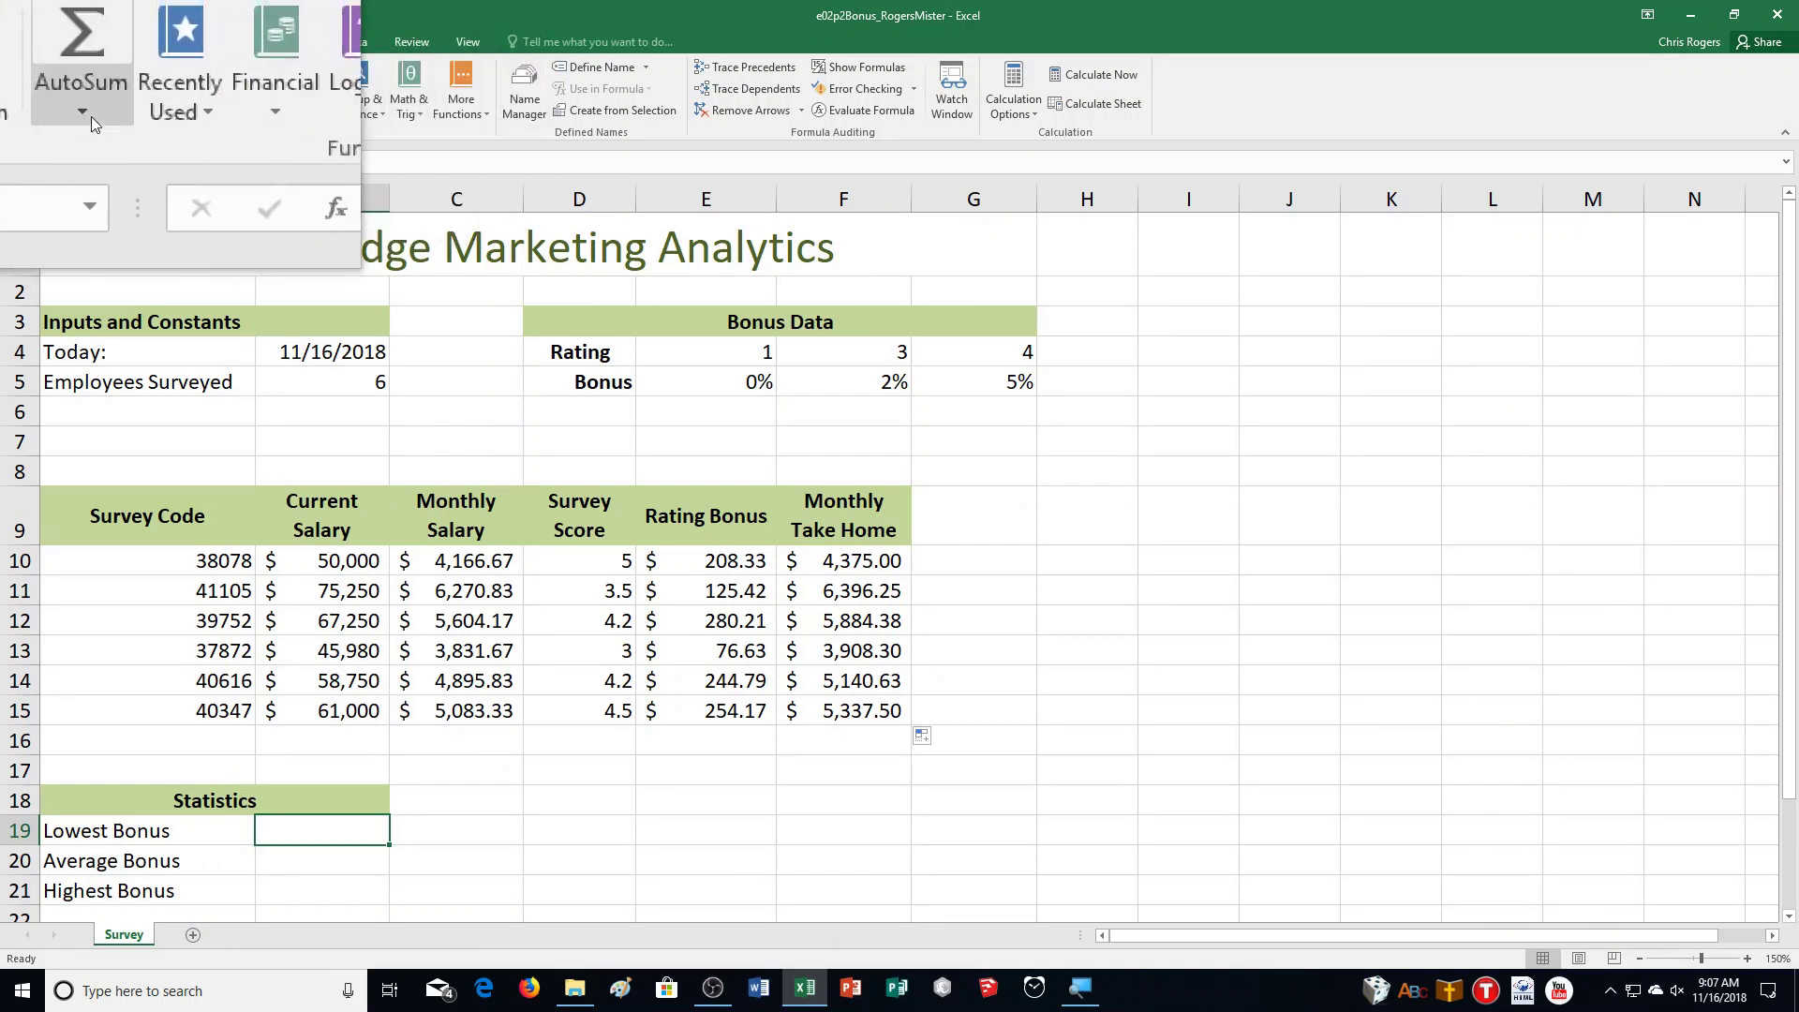
{"action": "left_click", "coordinate": [92, 117]}
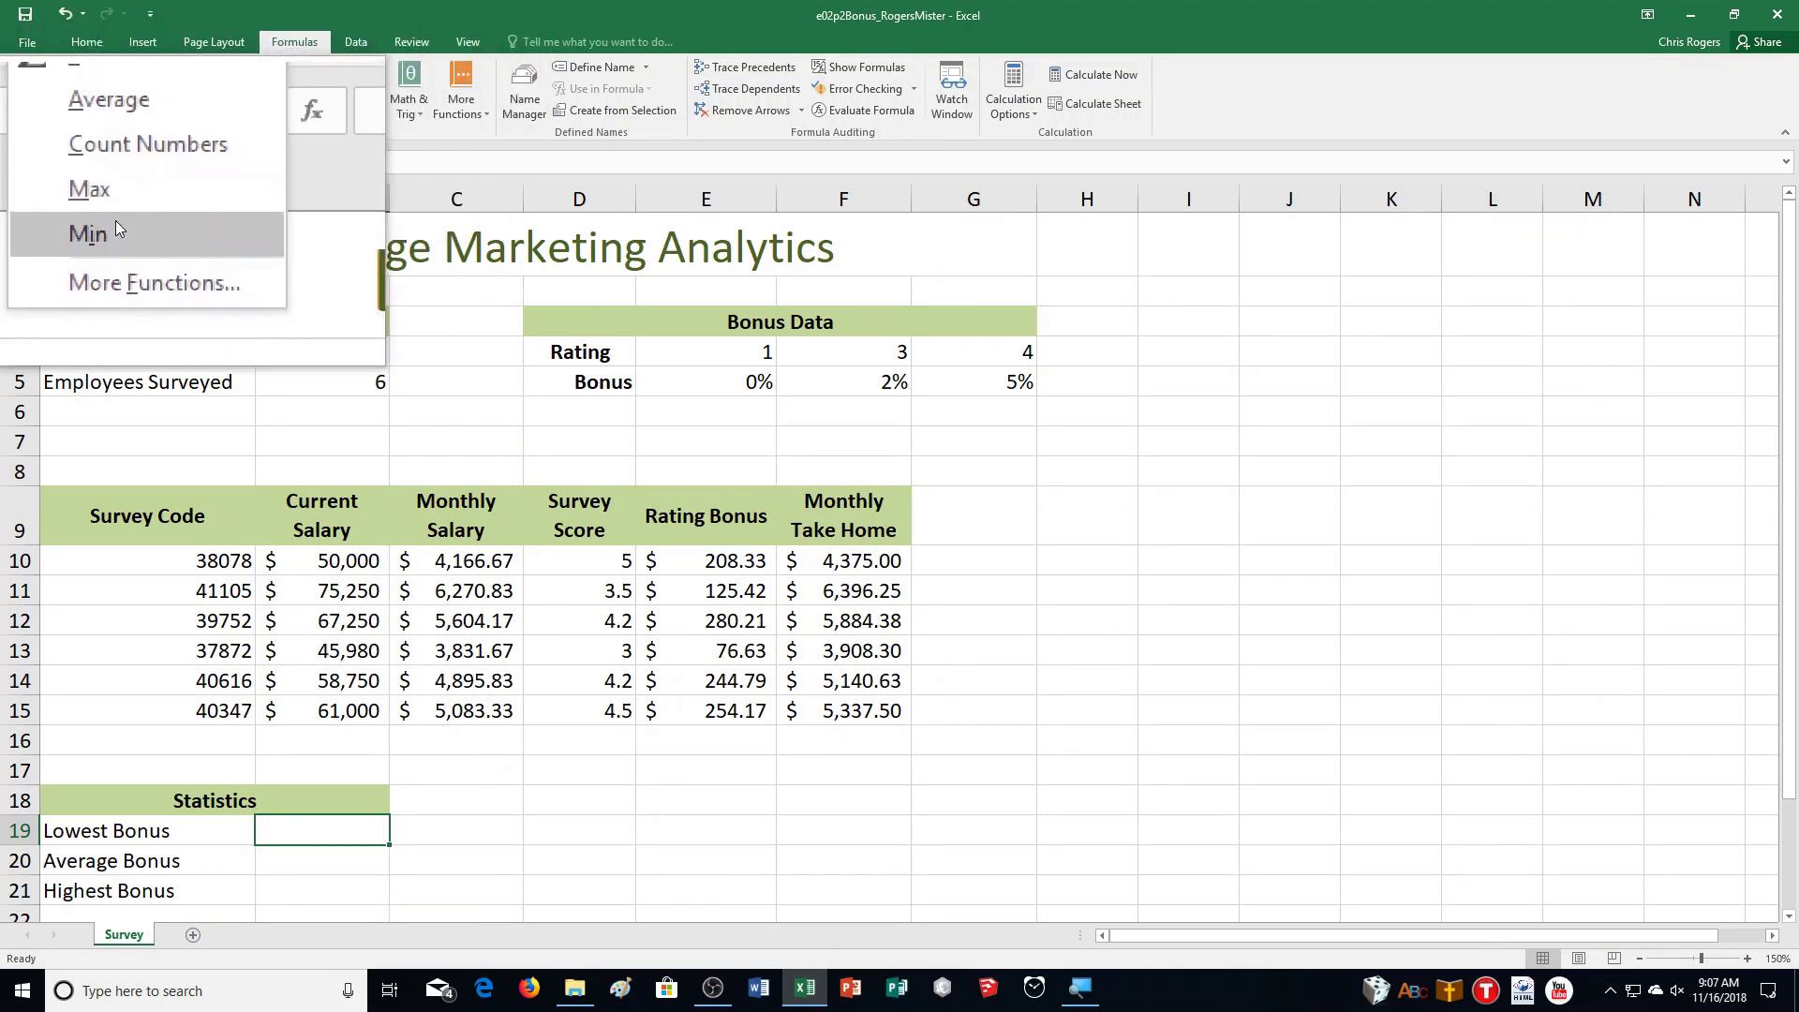
{"action": "left_click", "coordinate": [116, 221]}
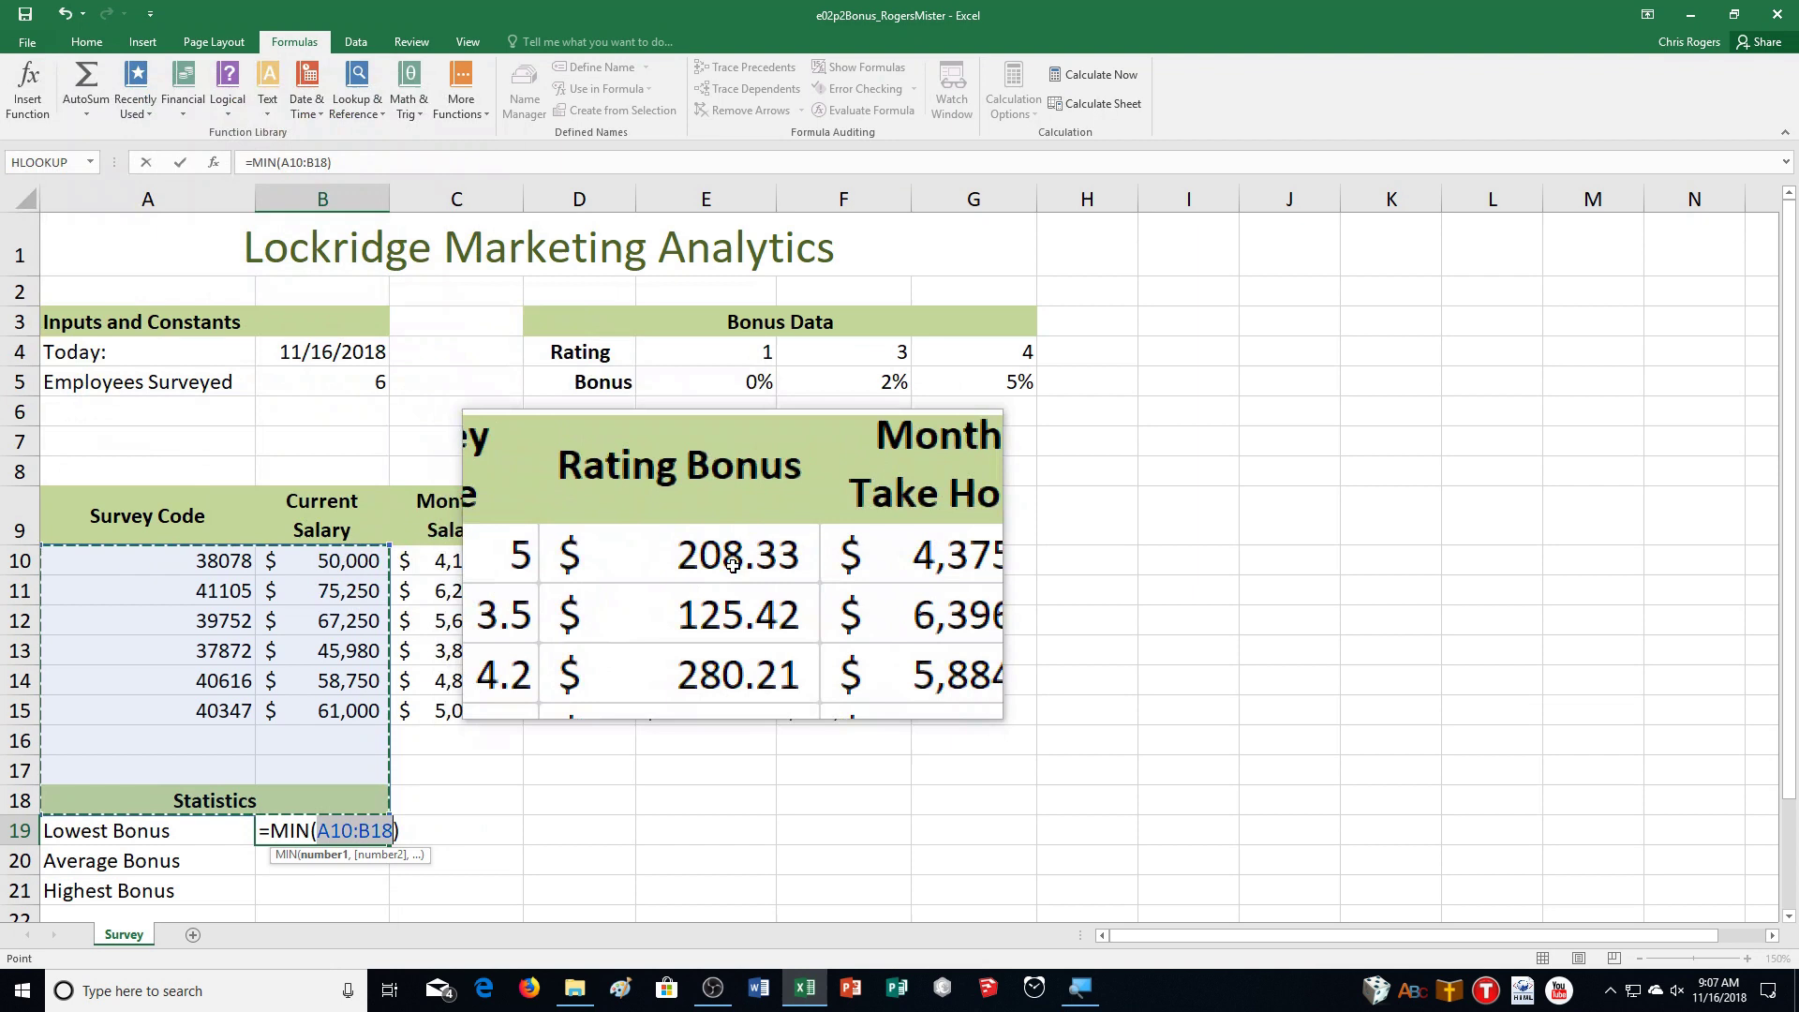
{"action": "left_click_drag", "start_coordinate": [732, 564], "coordinate": [720, 710]}
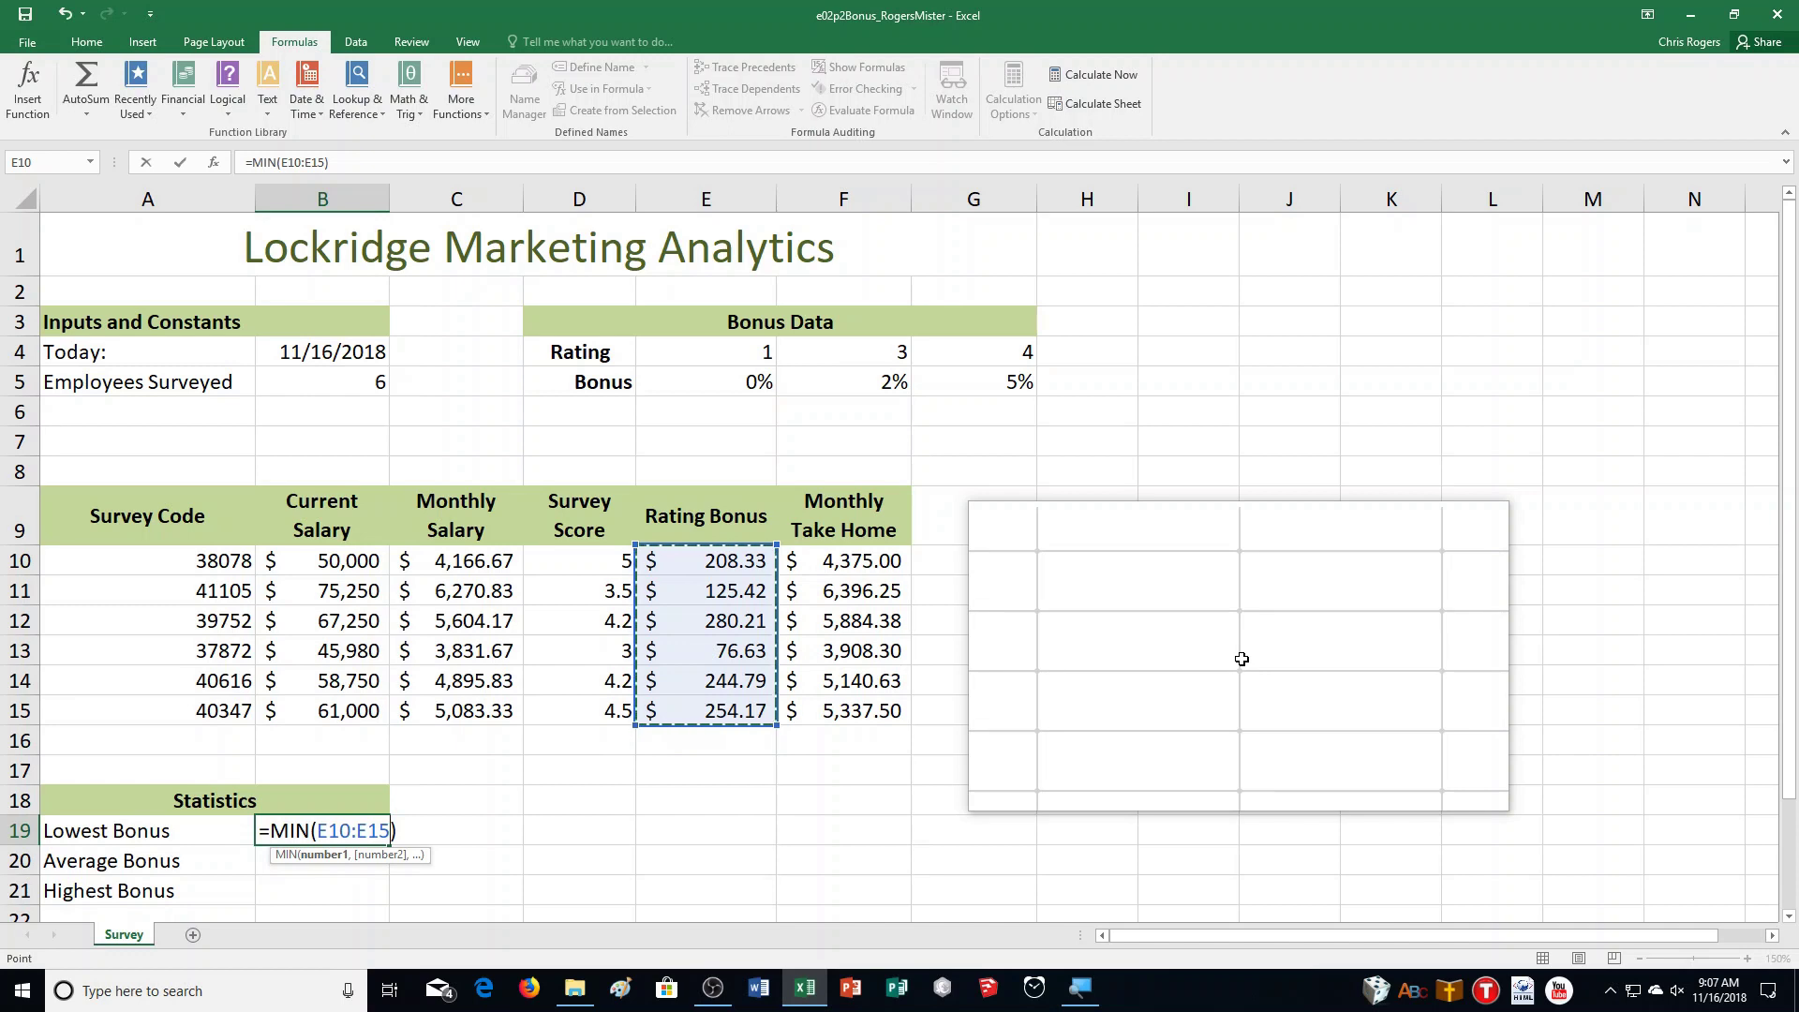
{"action": "key", "text": "Return"}
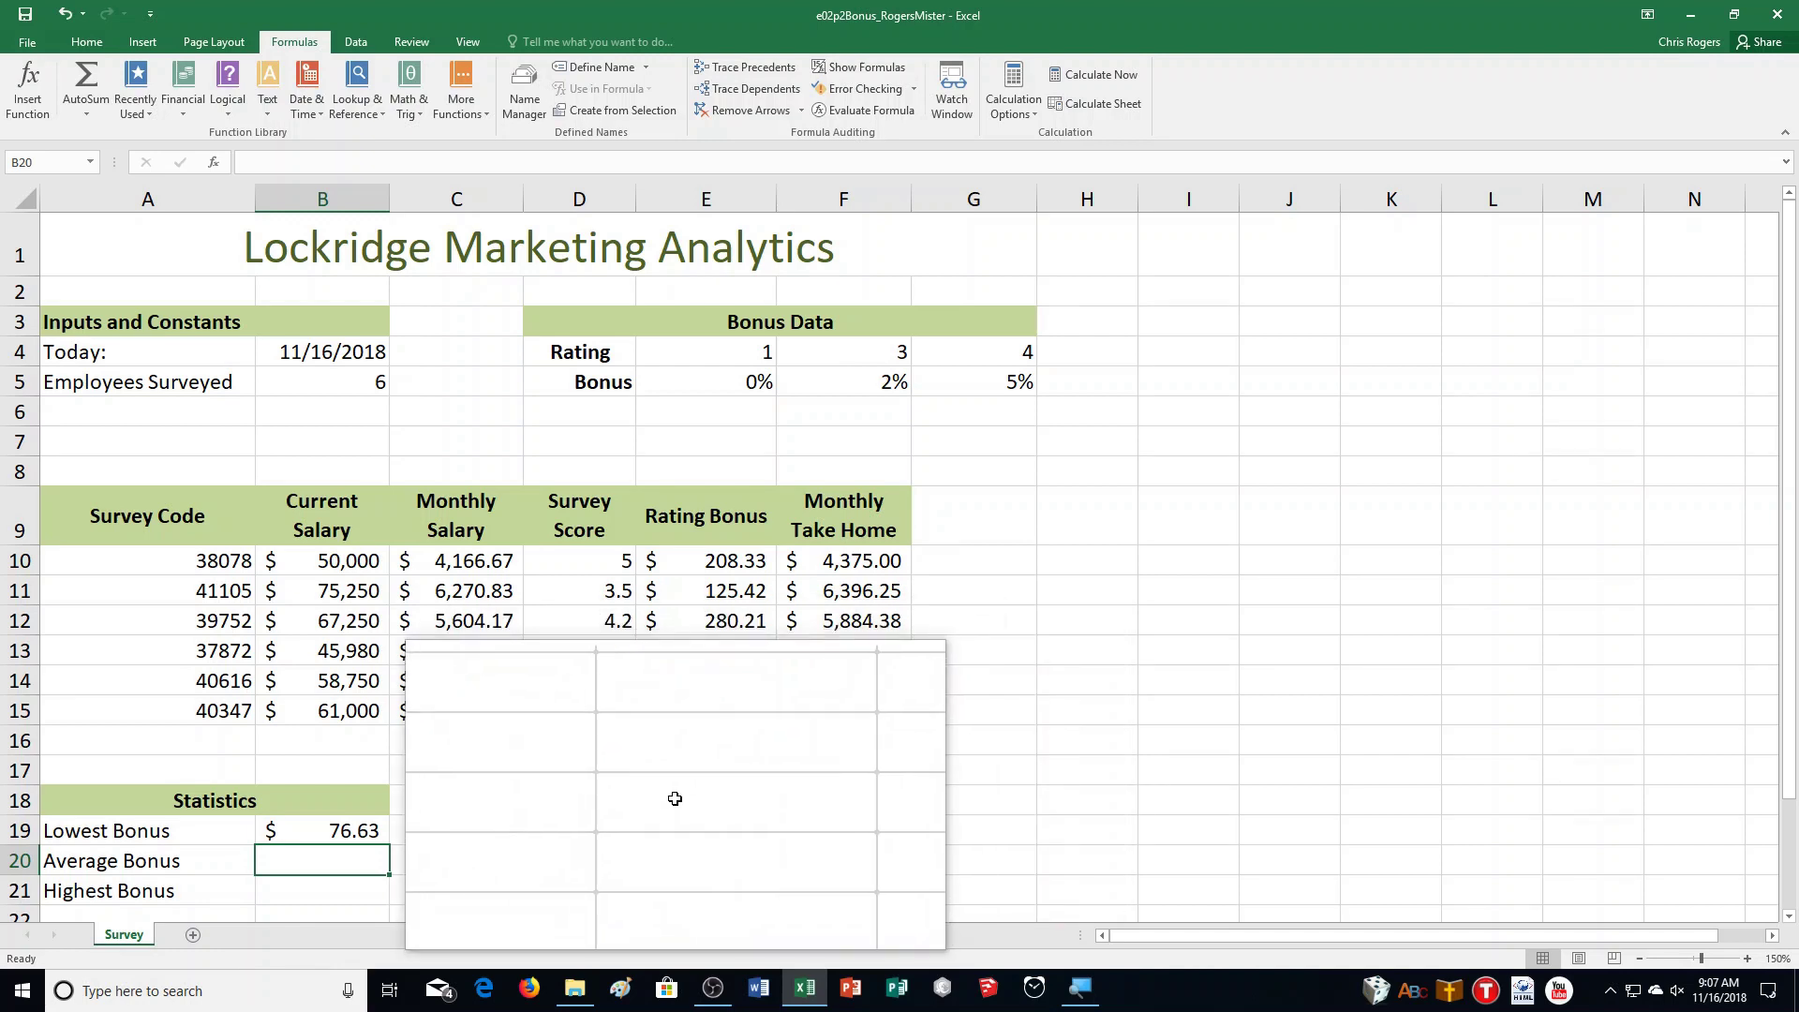
Step: Calculate the average bonus in B20 with the AVERAGE function over E10:E15
{"action": "left_click", "coordinate": [86, 113]}
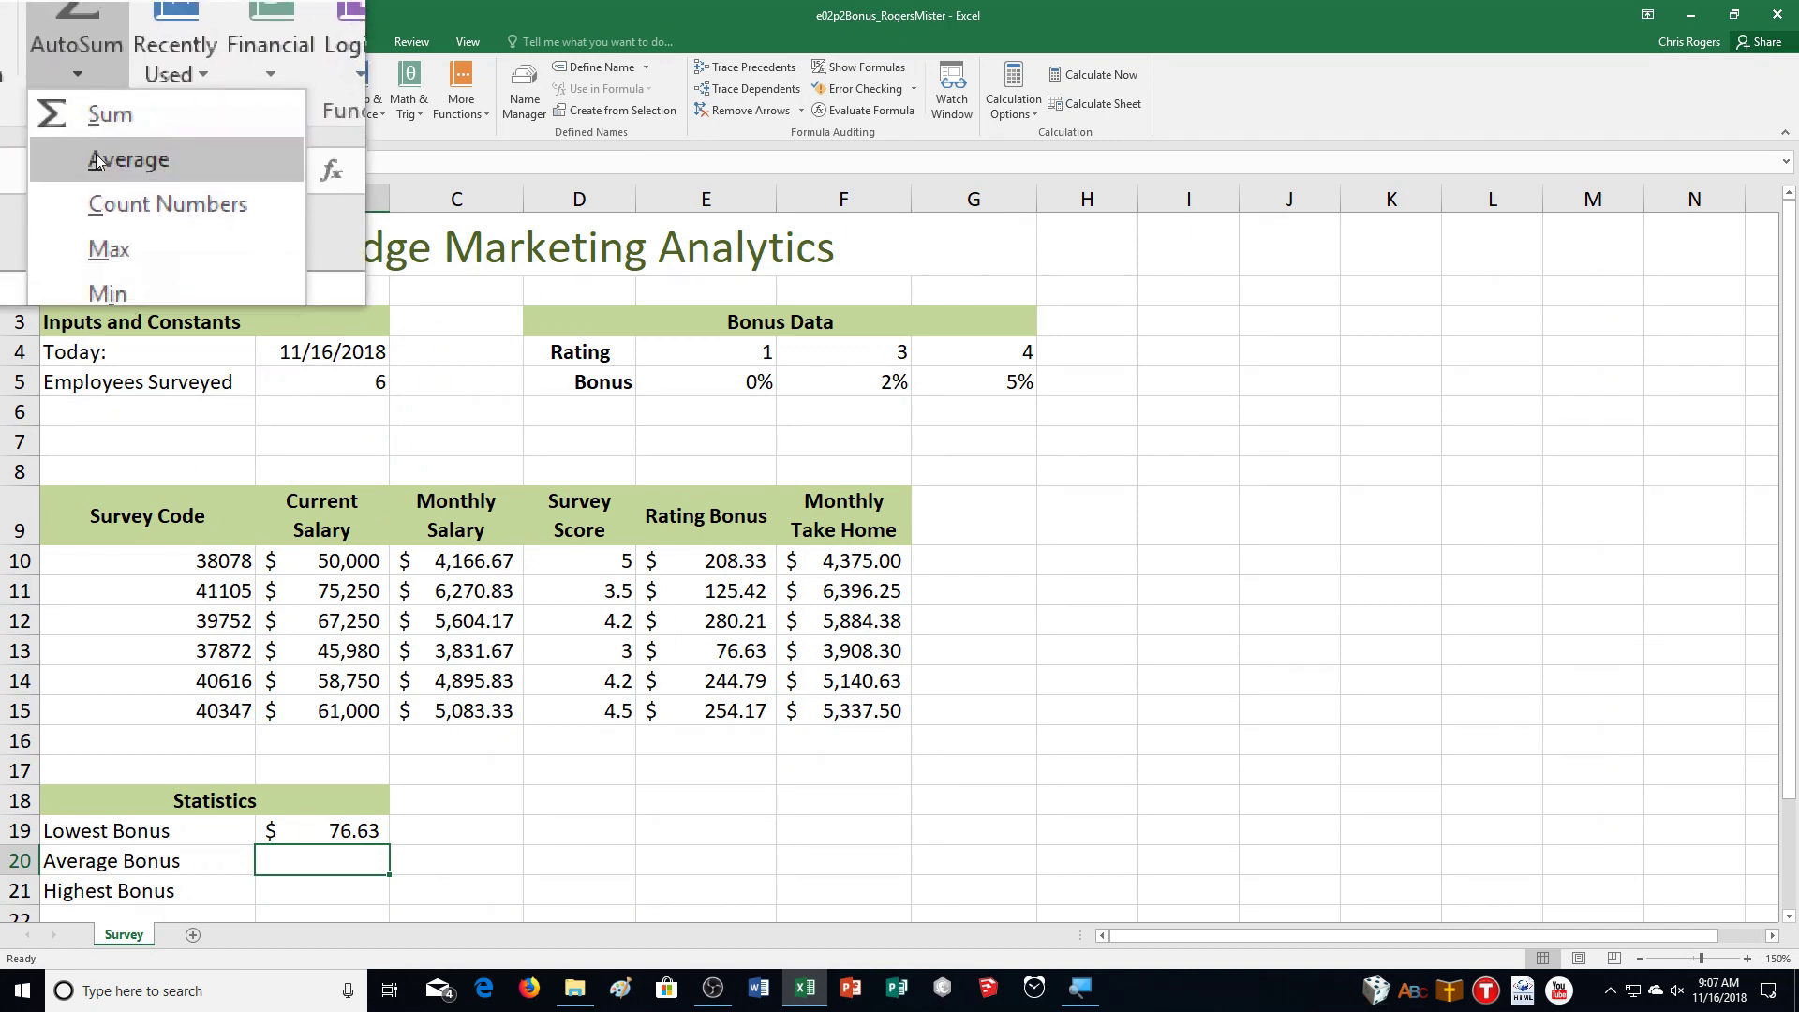
{"action": "left_click", "coordinate": [96, 158]}
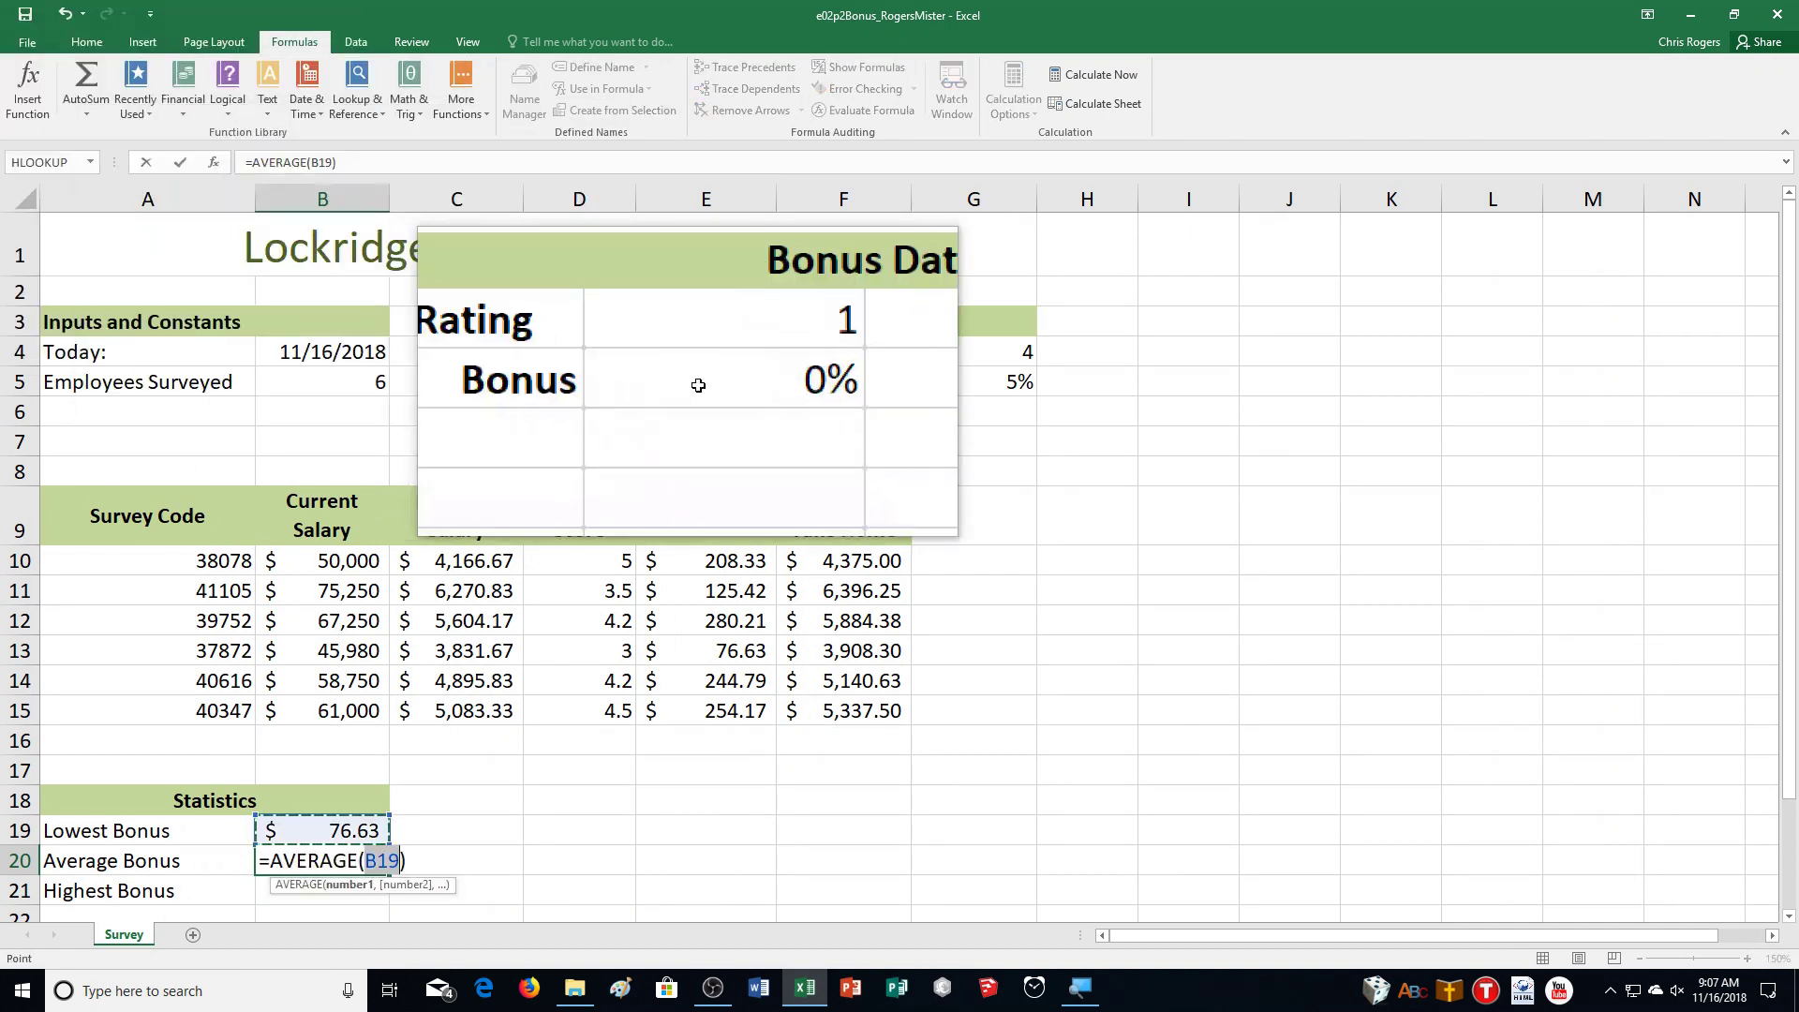
{"action": "left_click_drag", "start_coordinate": [729, 561], "coordinate": [745, 708]}
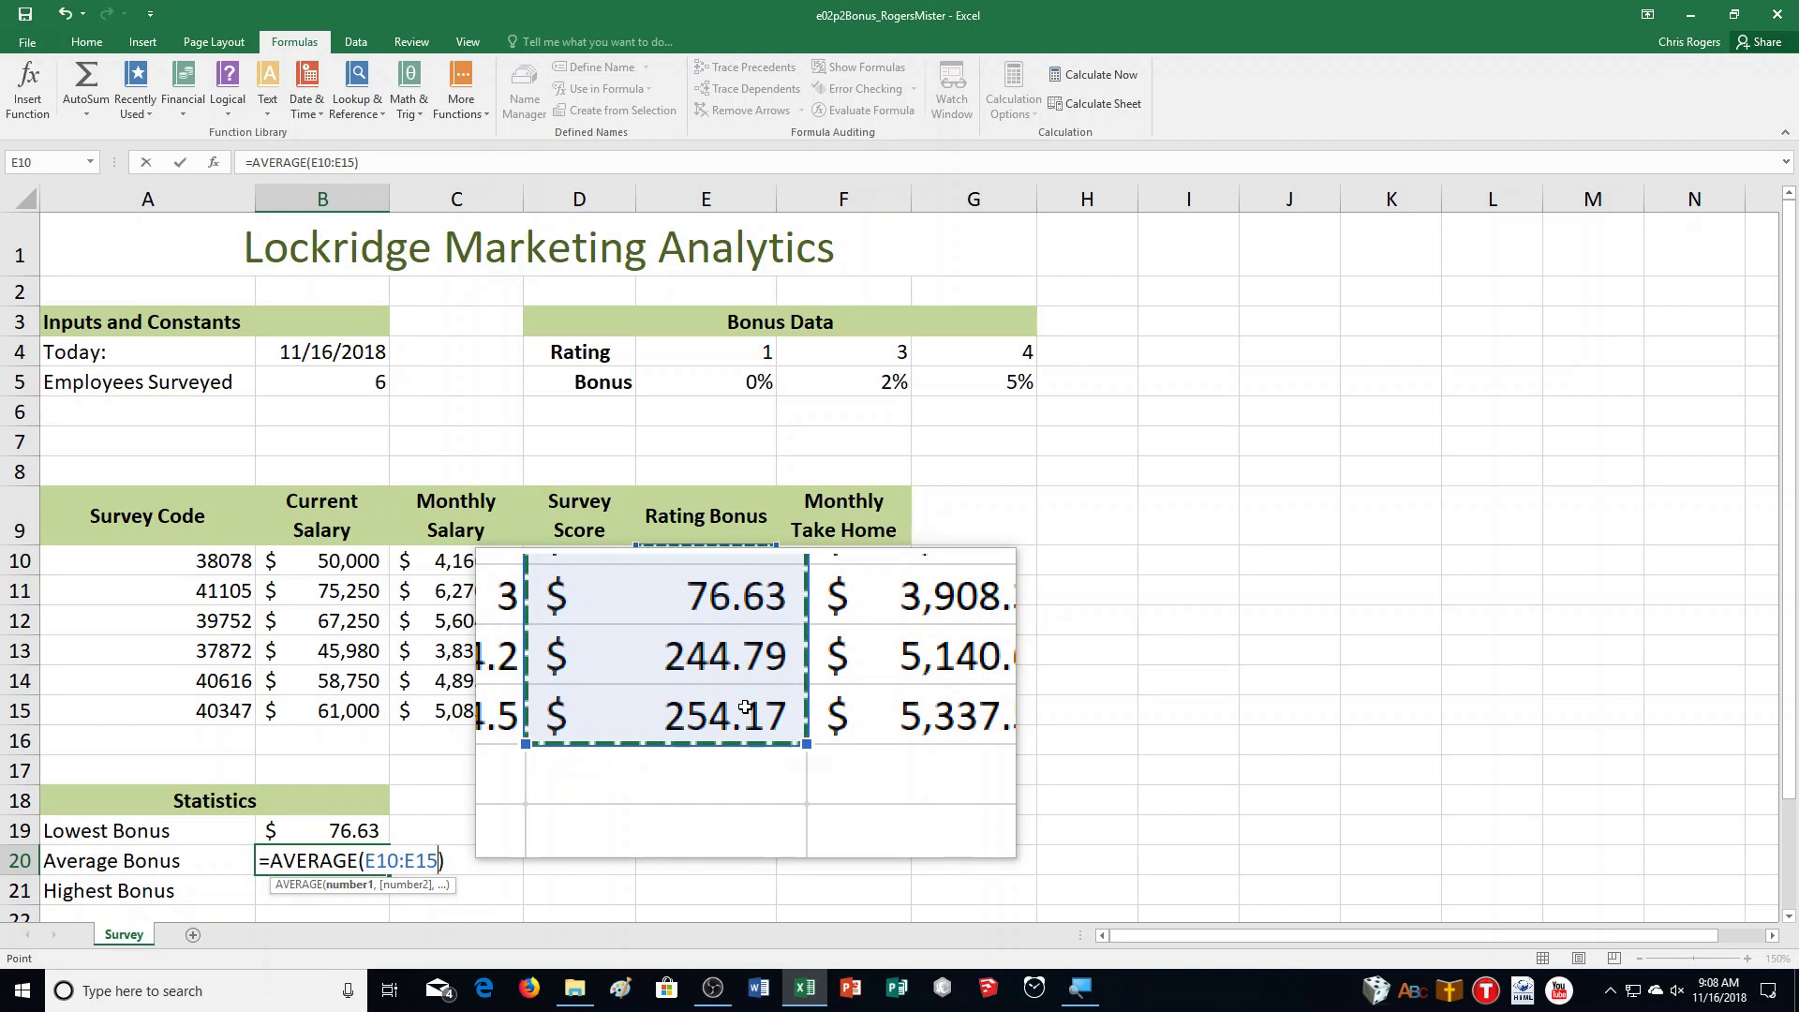
{"action": "key", "text": "Return"}
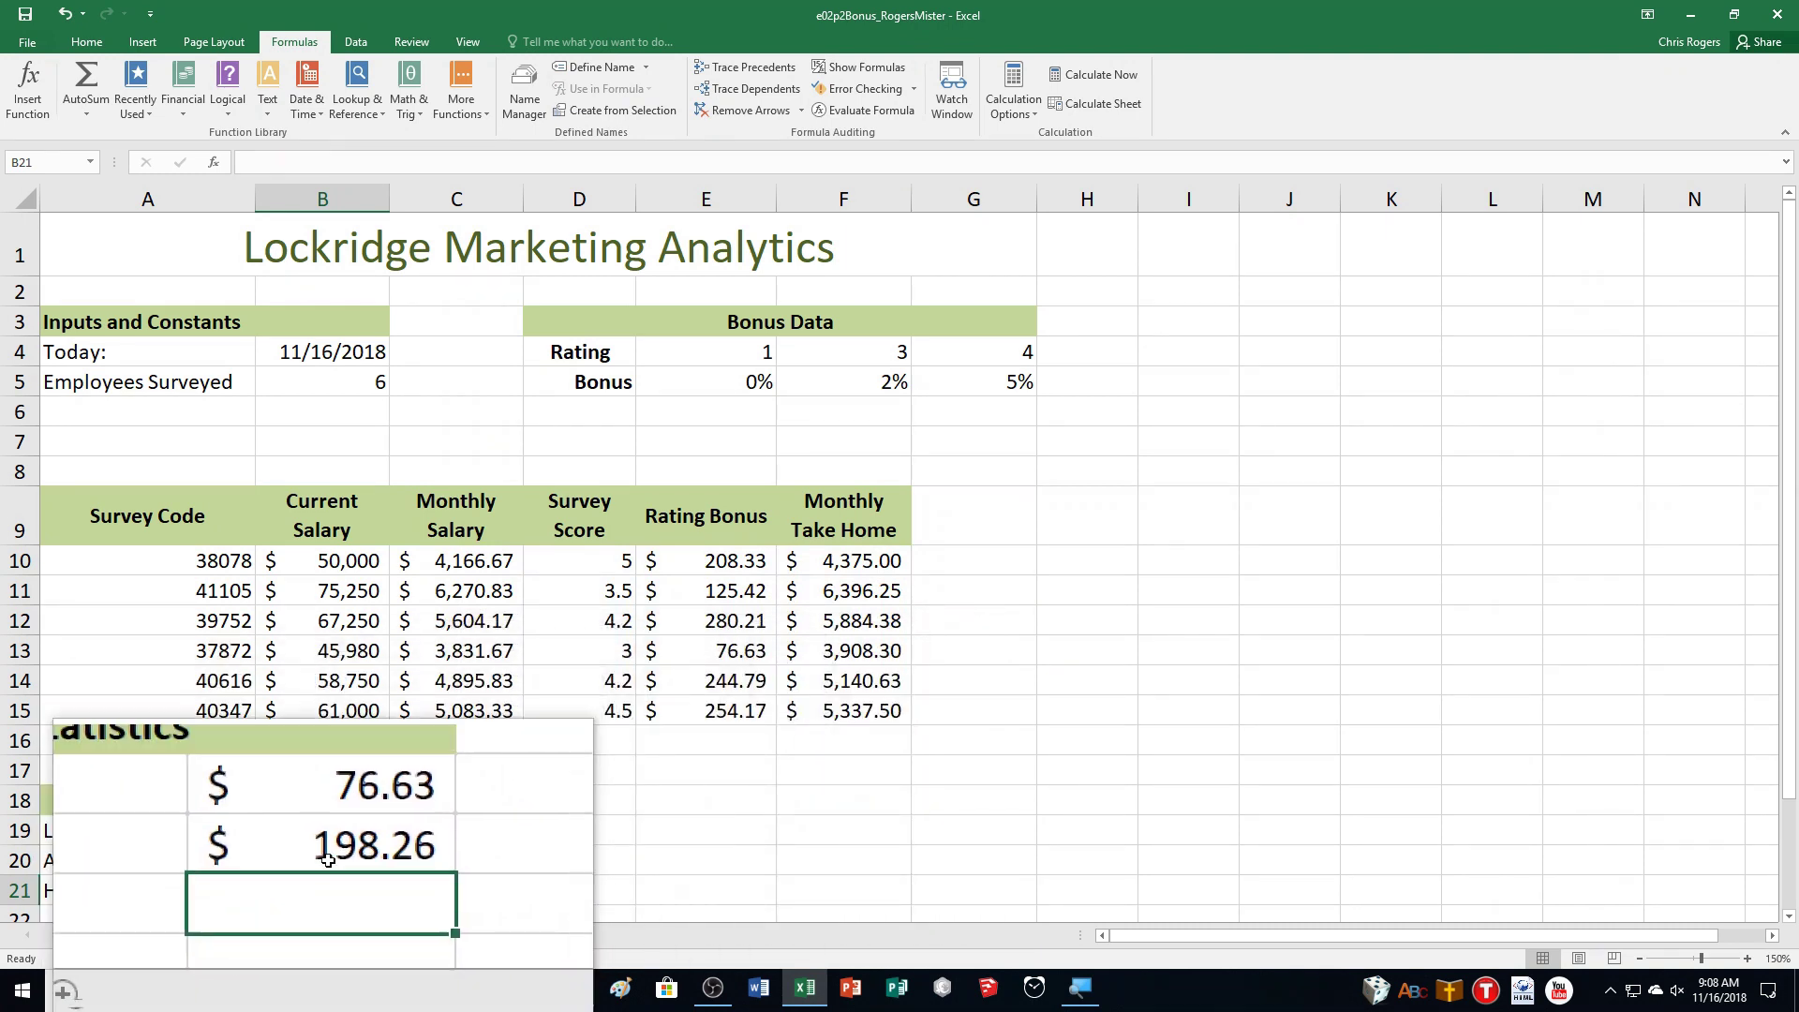
Step: Calculate the highest bonus in B21 with the MAX function over E10:E15
{"action": "left_click", "coordinate": [75, 103]}
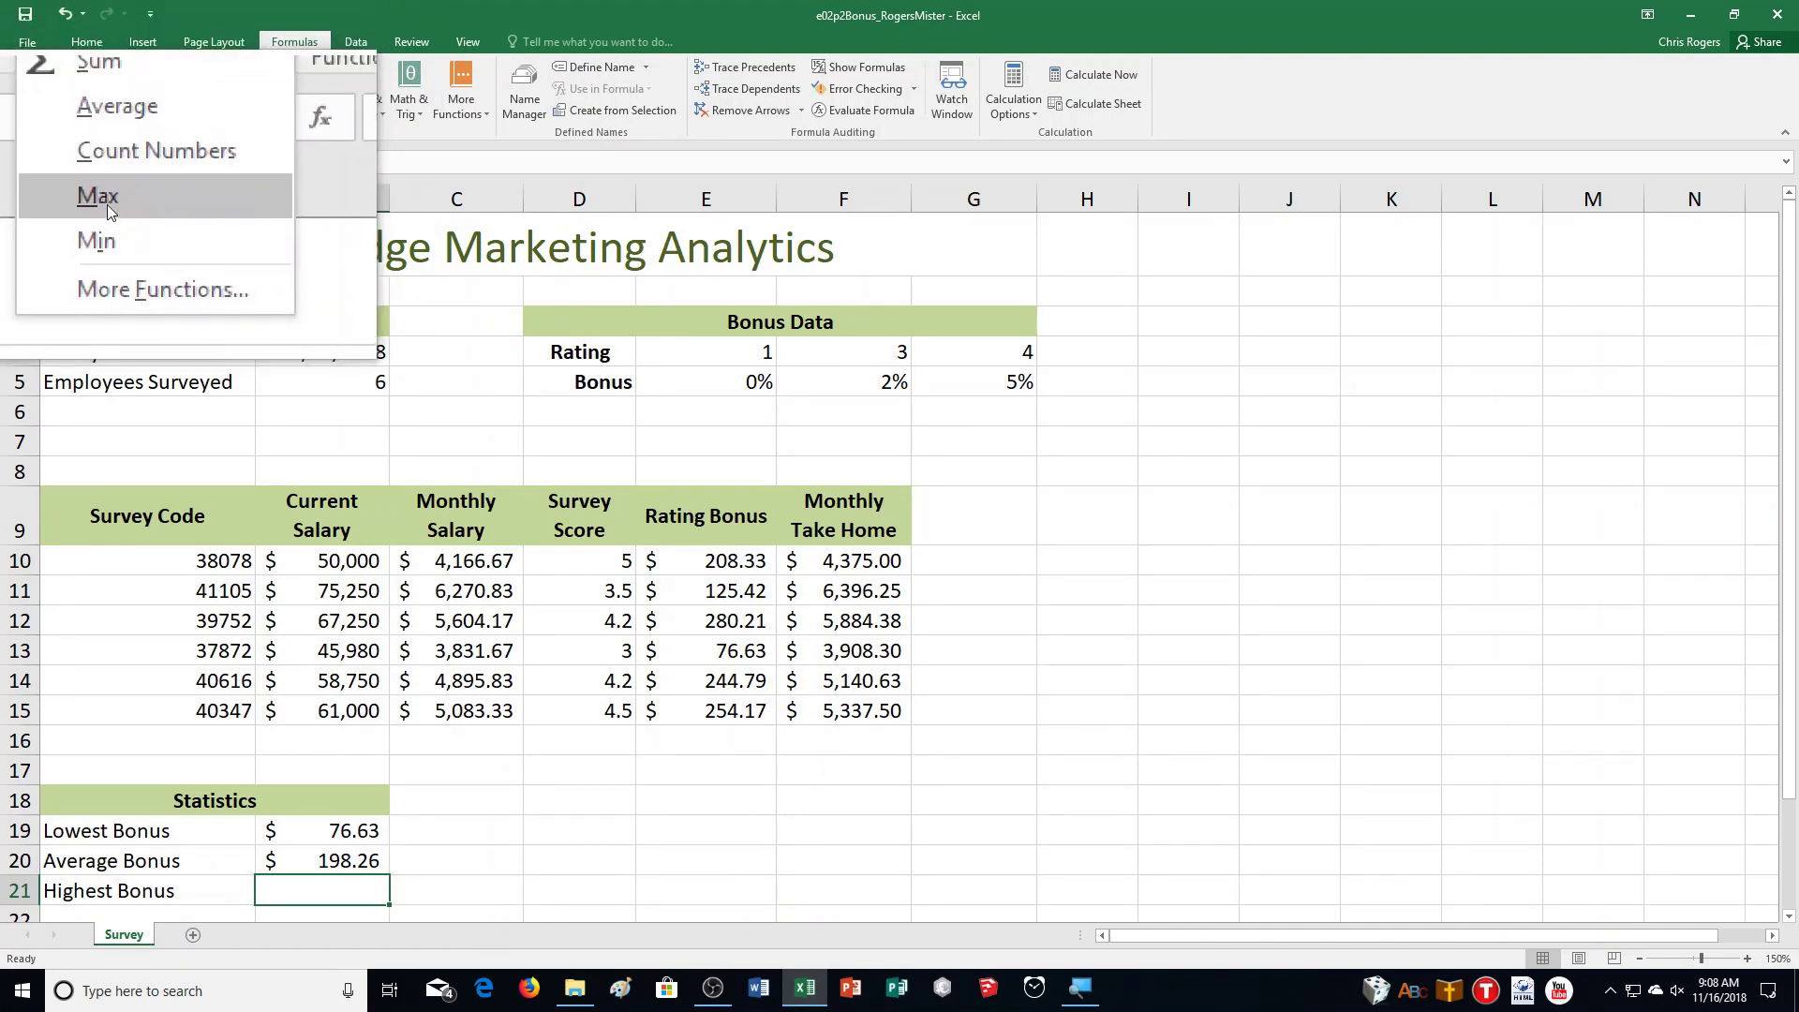
{"action": "left_click", "coordinate": [107, 206]}
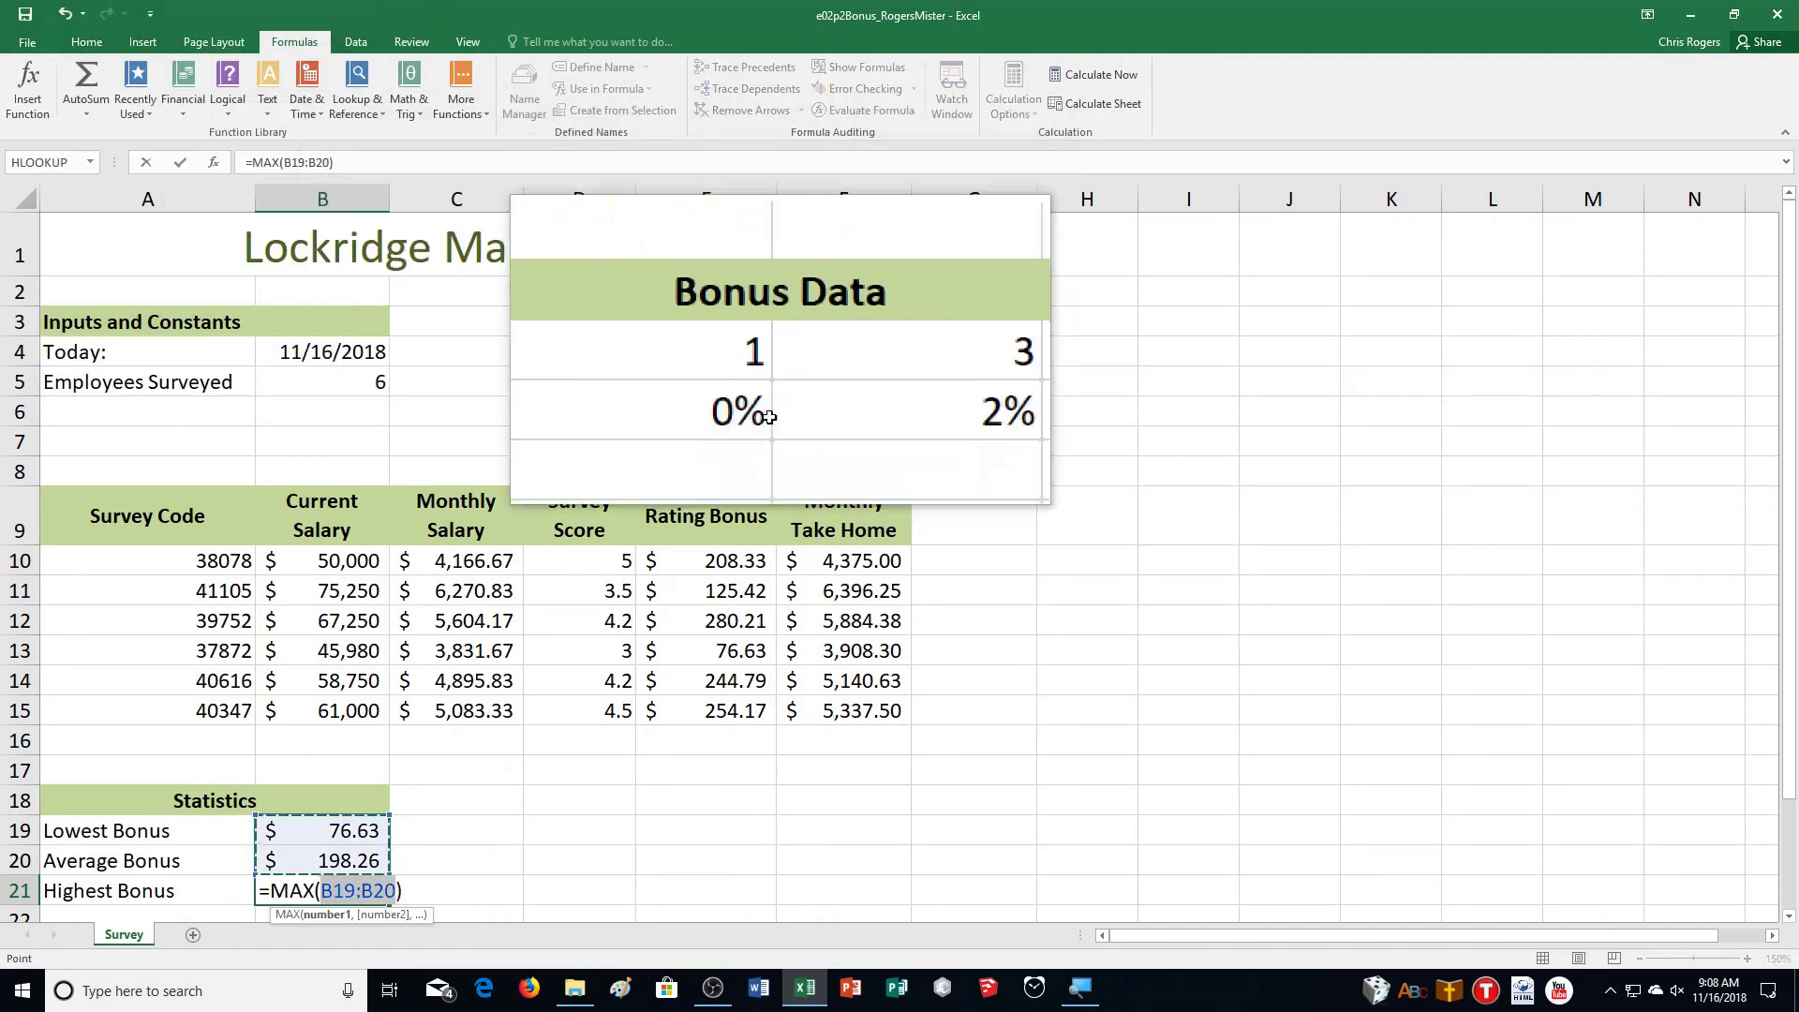
{"action": "left_click_drag", "start_coordinate": [716, 562], "coordinate": [736, 701]}
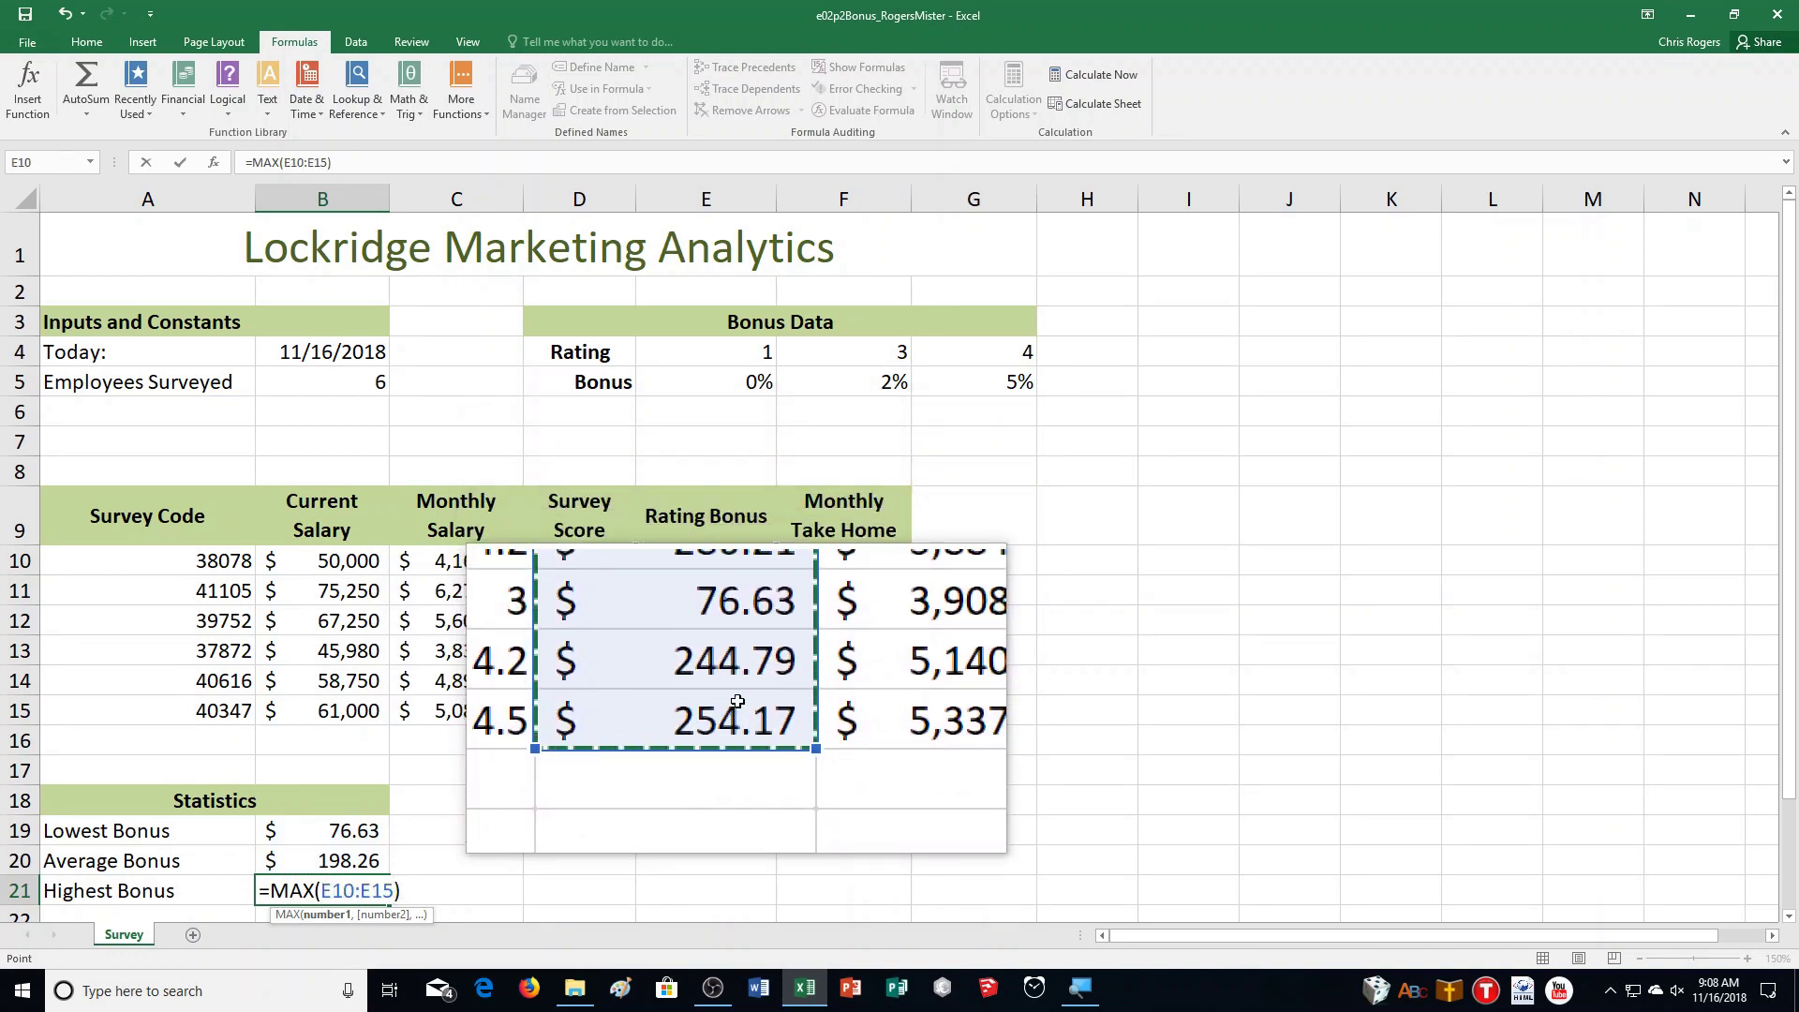
{"action": "key", "text": "Return"}
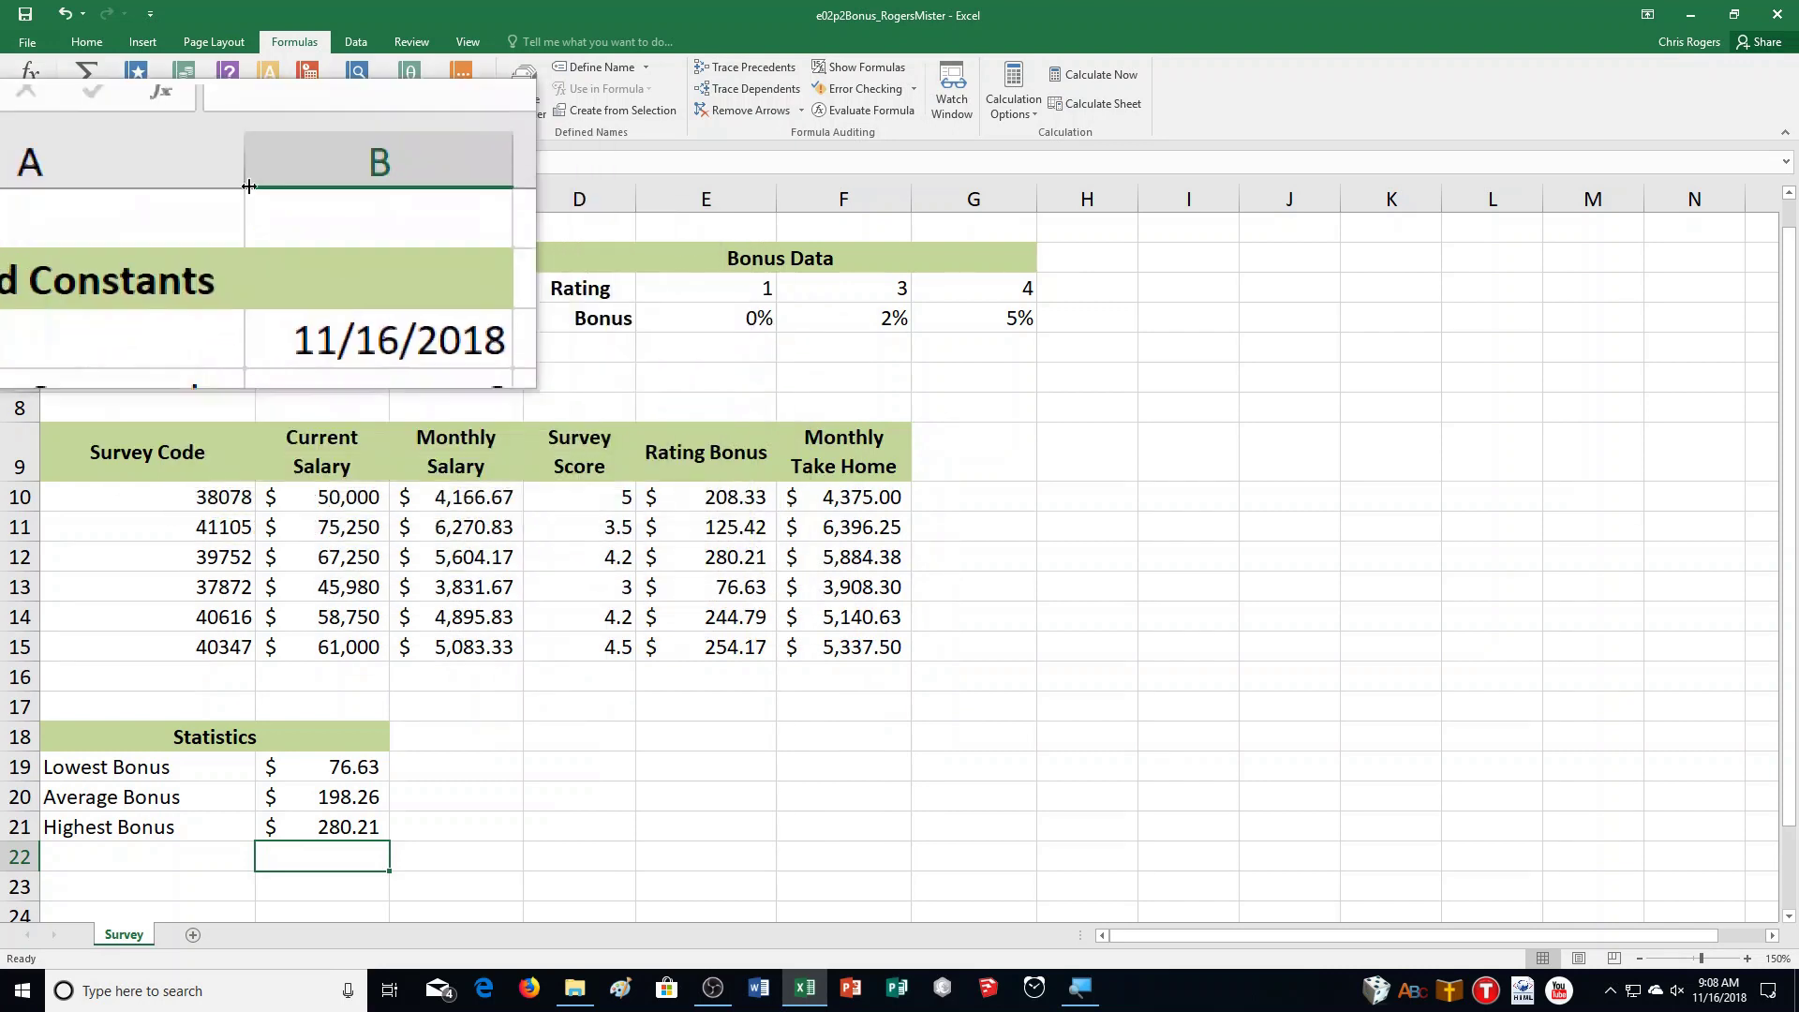
Step: Create a custom page footer with the student's name in the left section, the sheet name code in the center and the file name code in the right
{"action": "left_click", "coordinate": [215, 44]}
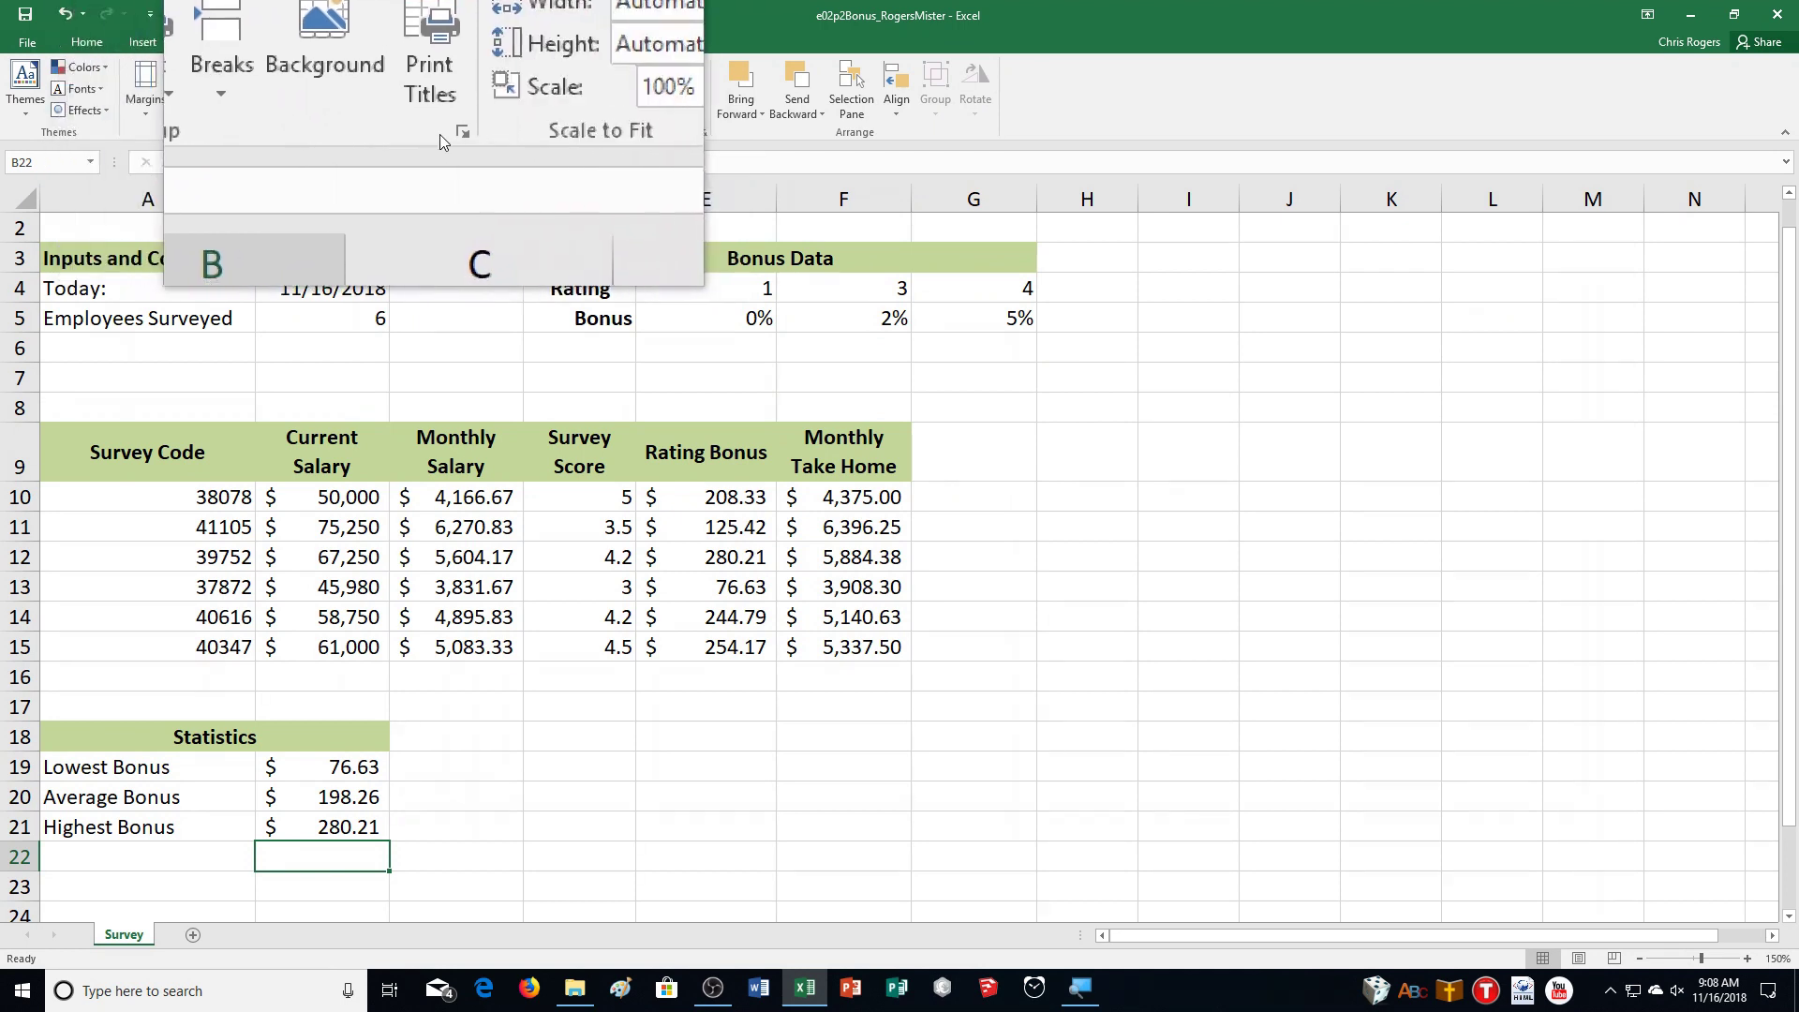
{"action": "left_click", "coordinate": [448, 132]}
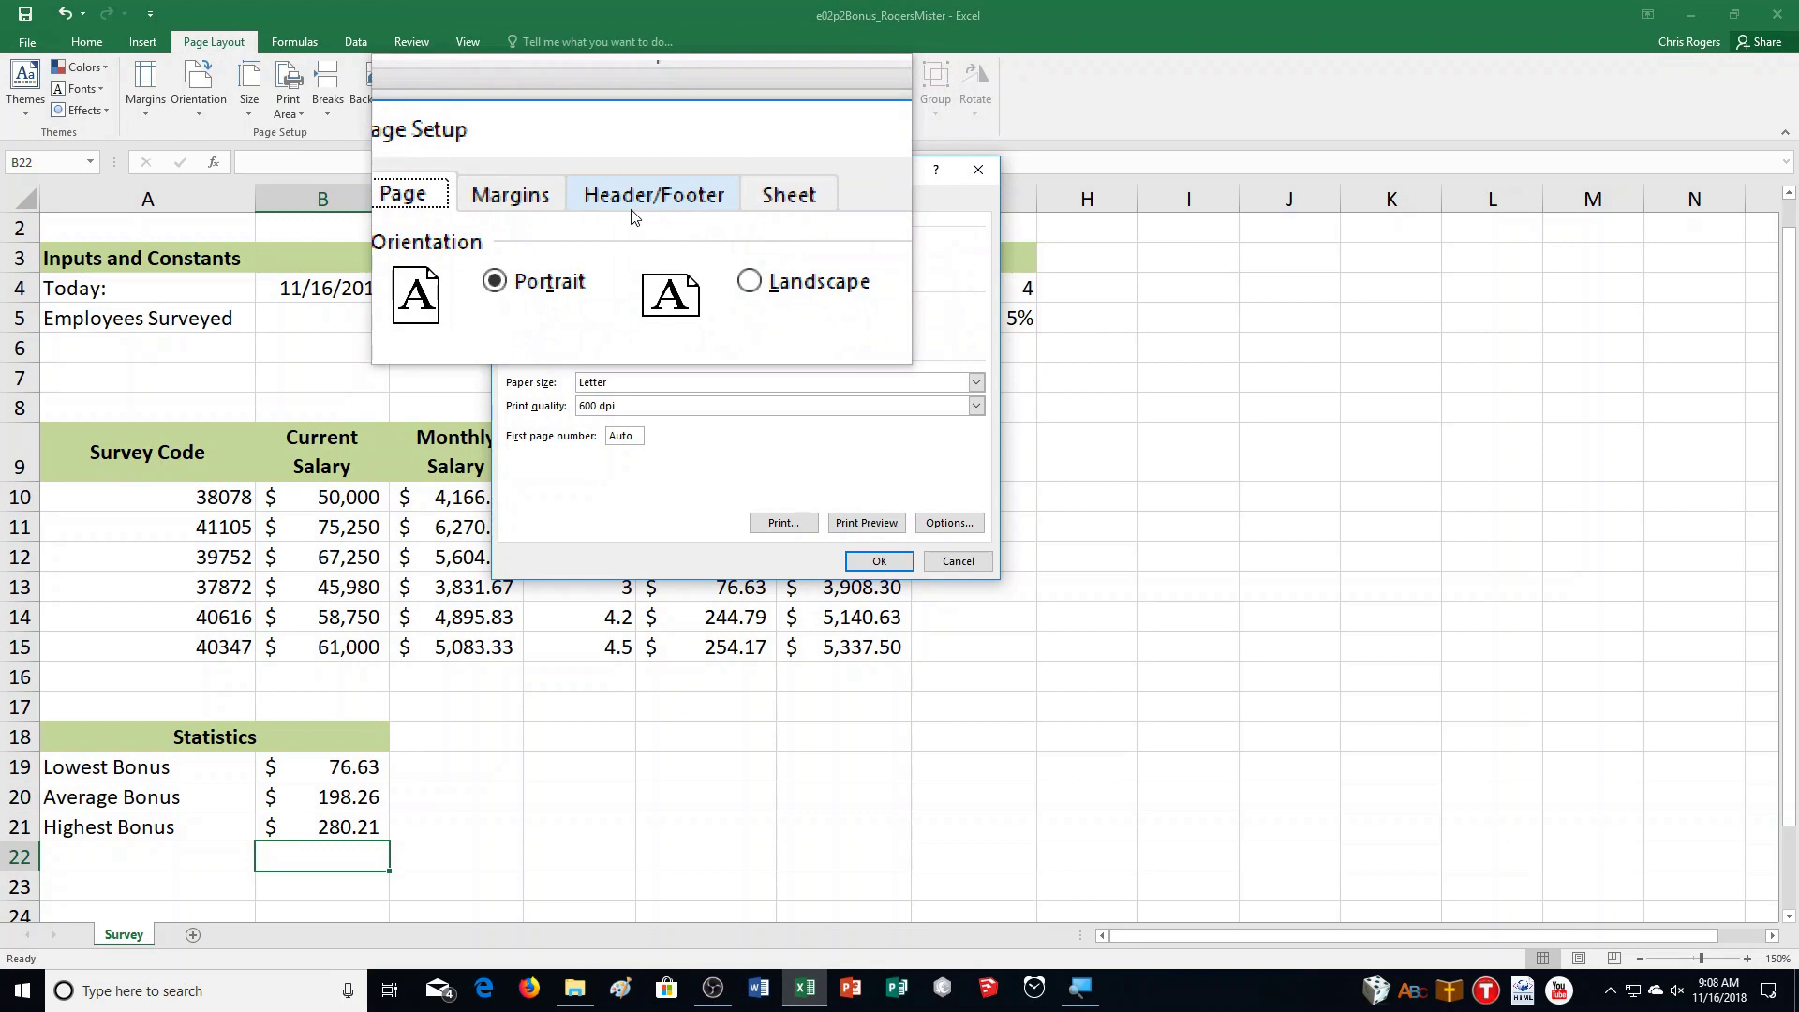
{"action": "left_click", "coordinate": [633, 215]}
{"action": "left_click", "coordinate": [757, 330]}
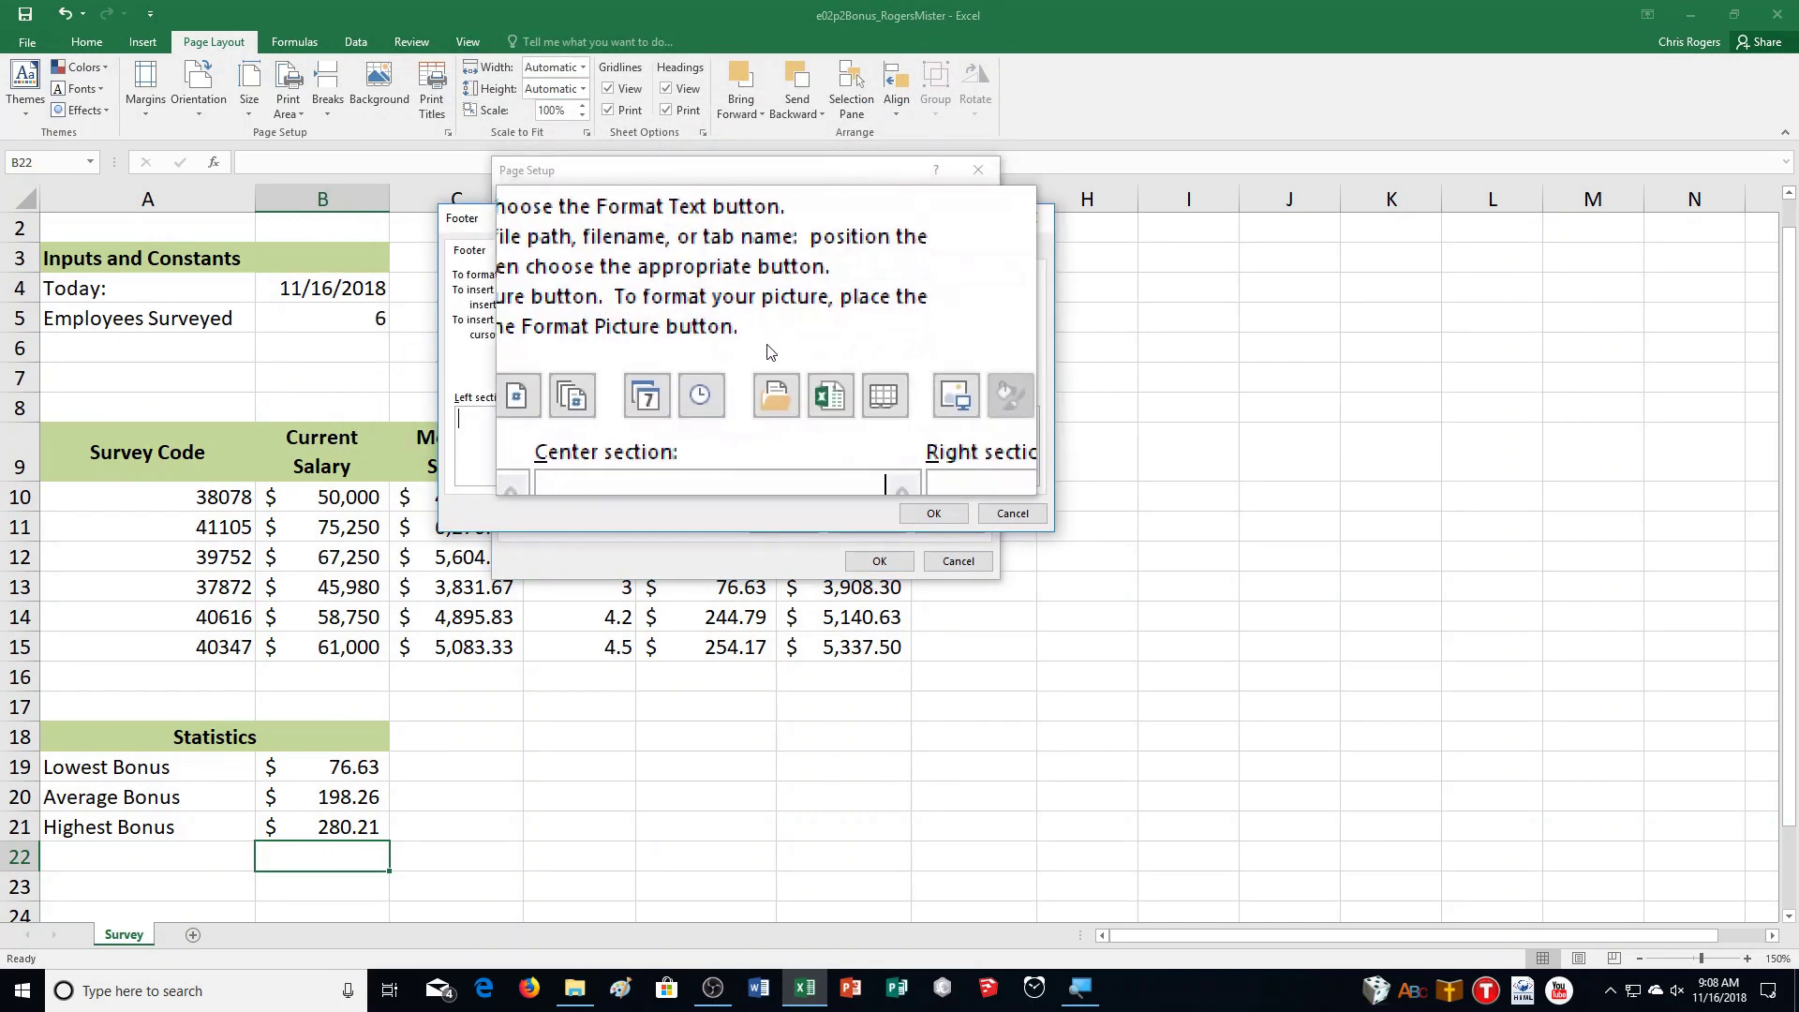
{"action": "type", "text": "Mister Rogers"}
{"action": "key", "text": "Tab"}
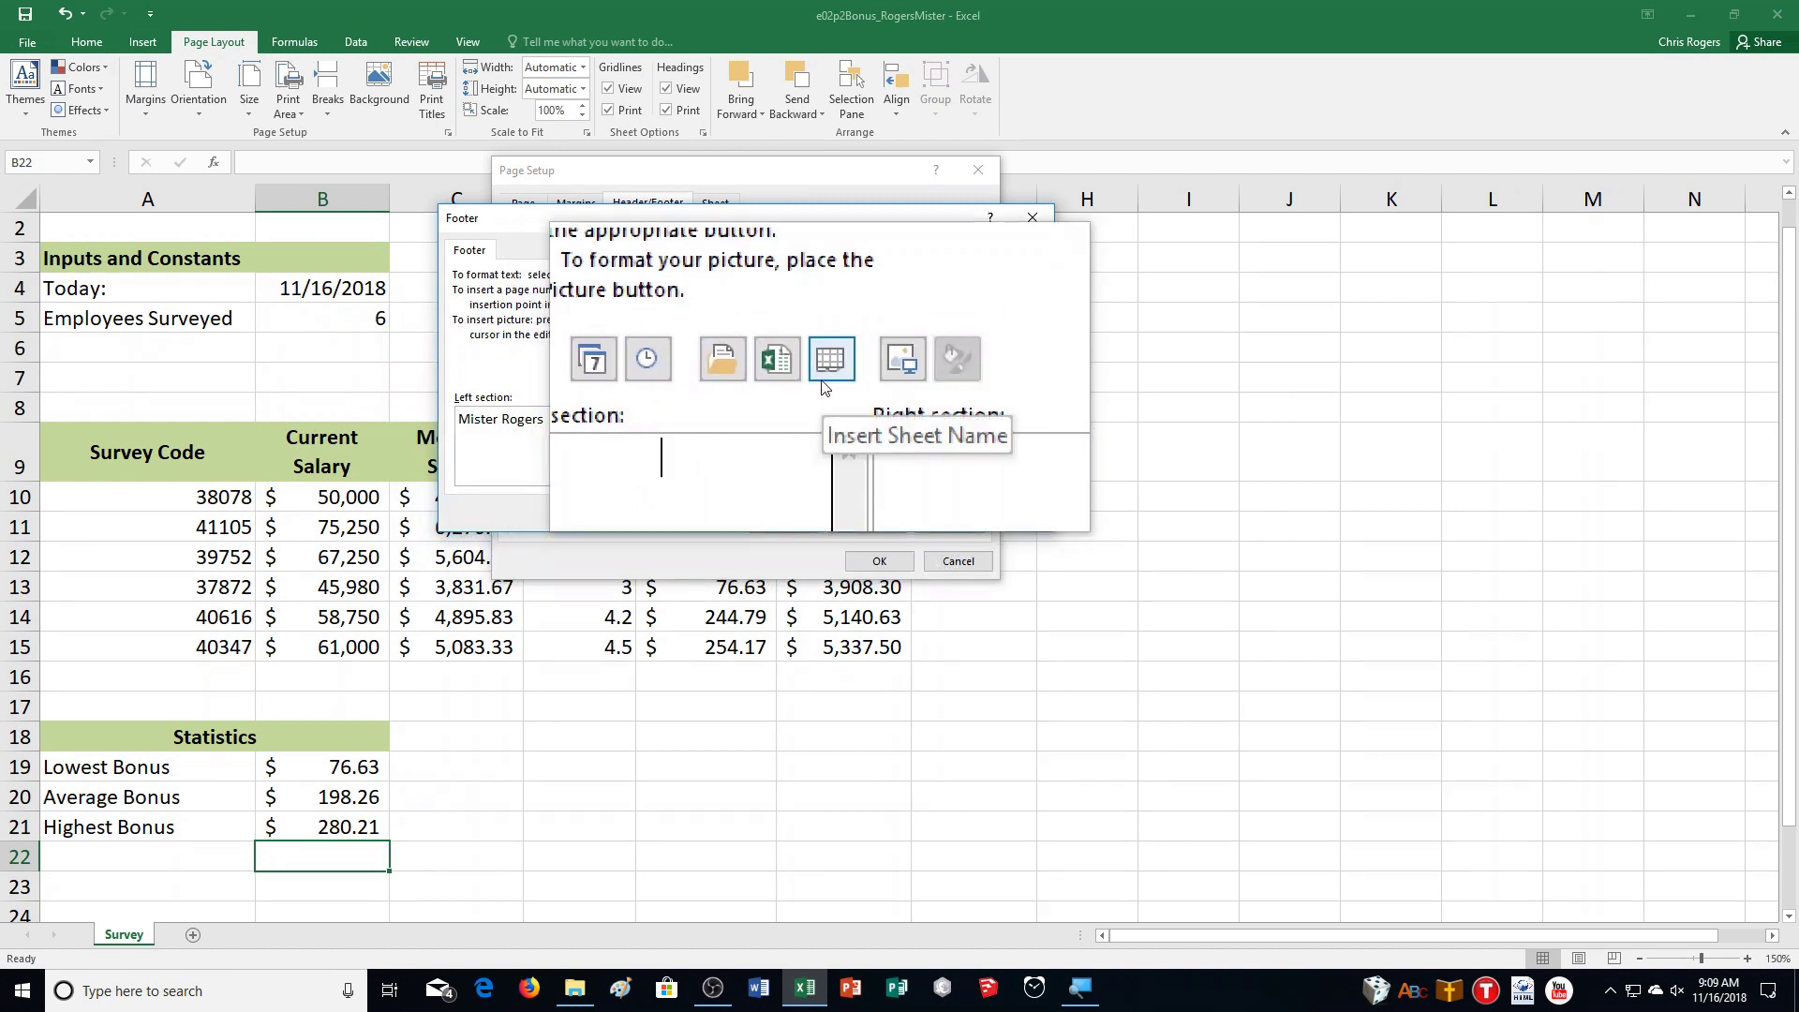
{"action": "left_click", "coordinate": [825, 387]}
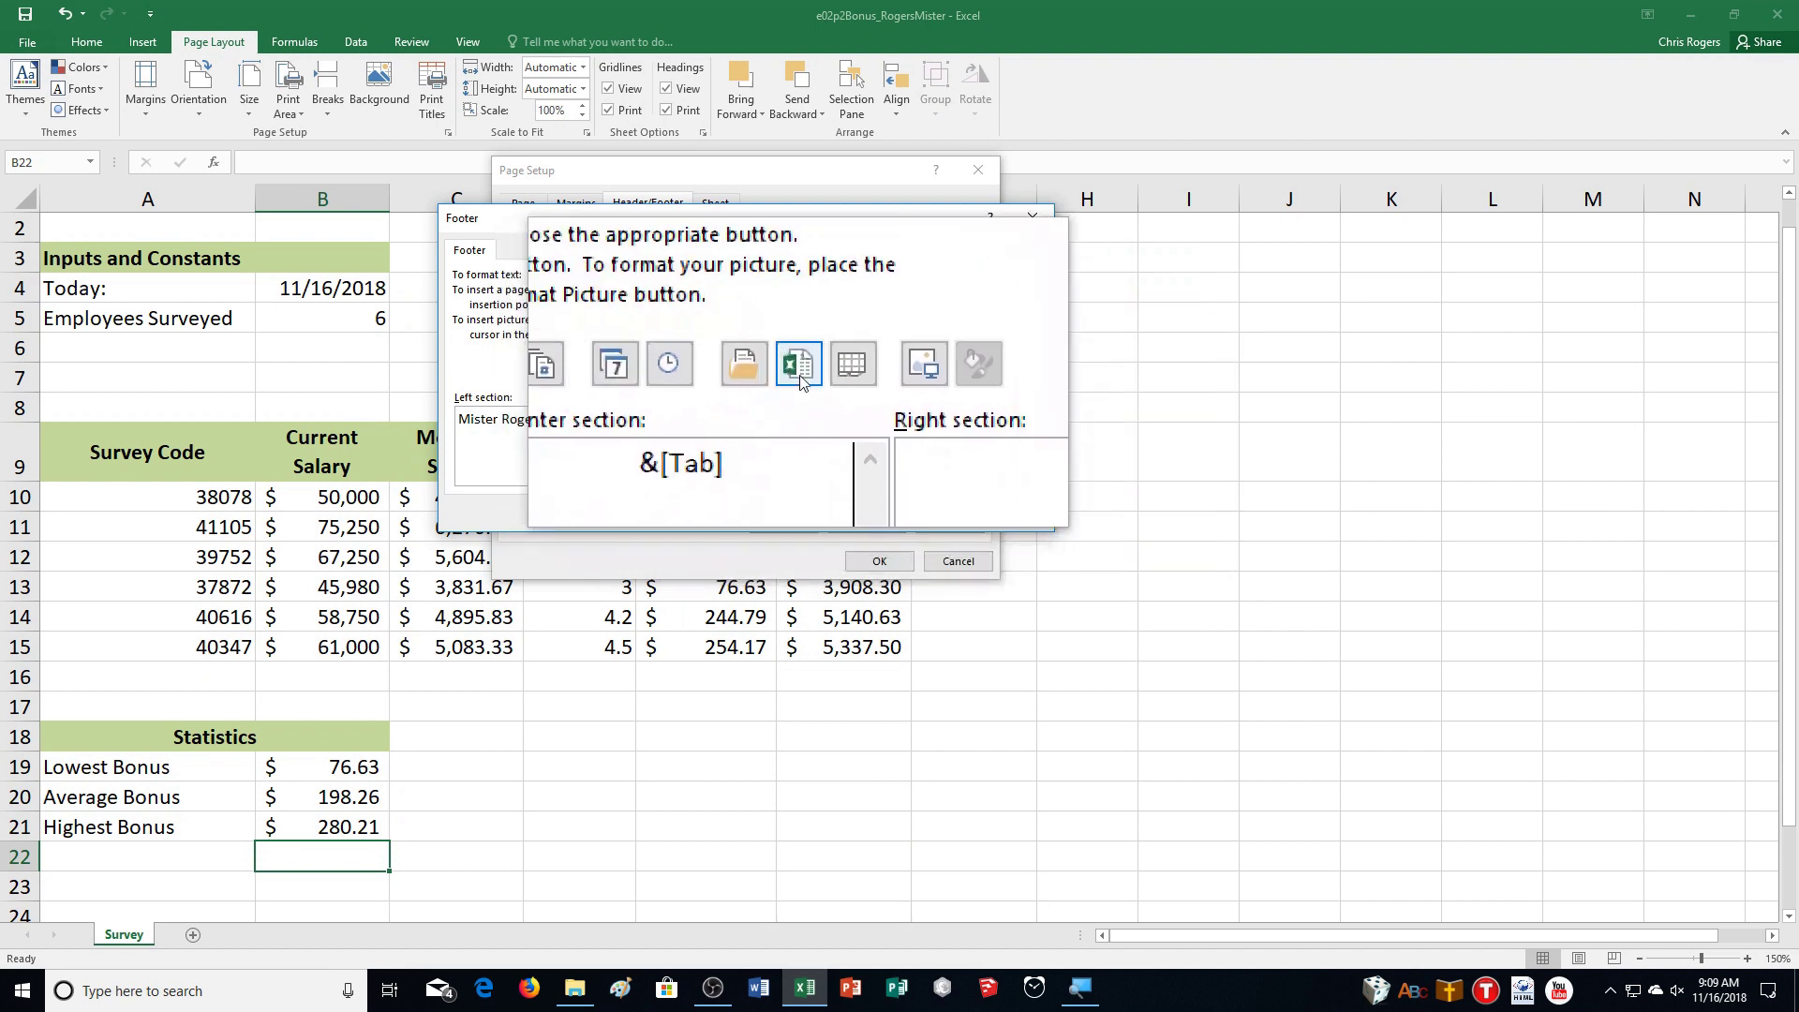
{"action": "left_click", "coordinate": [811, 381]}
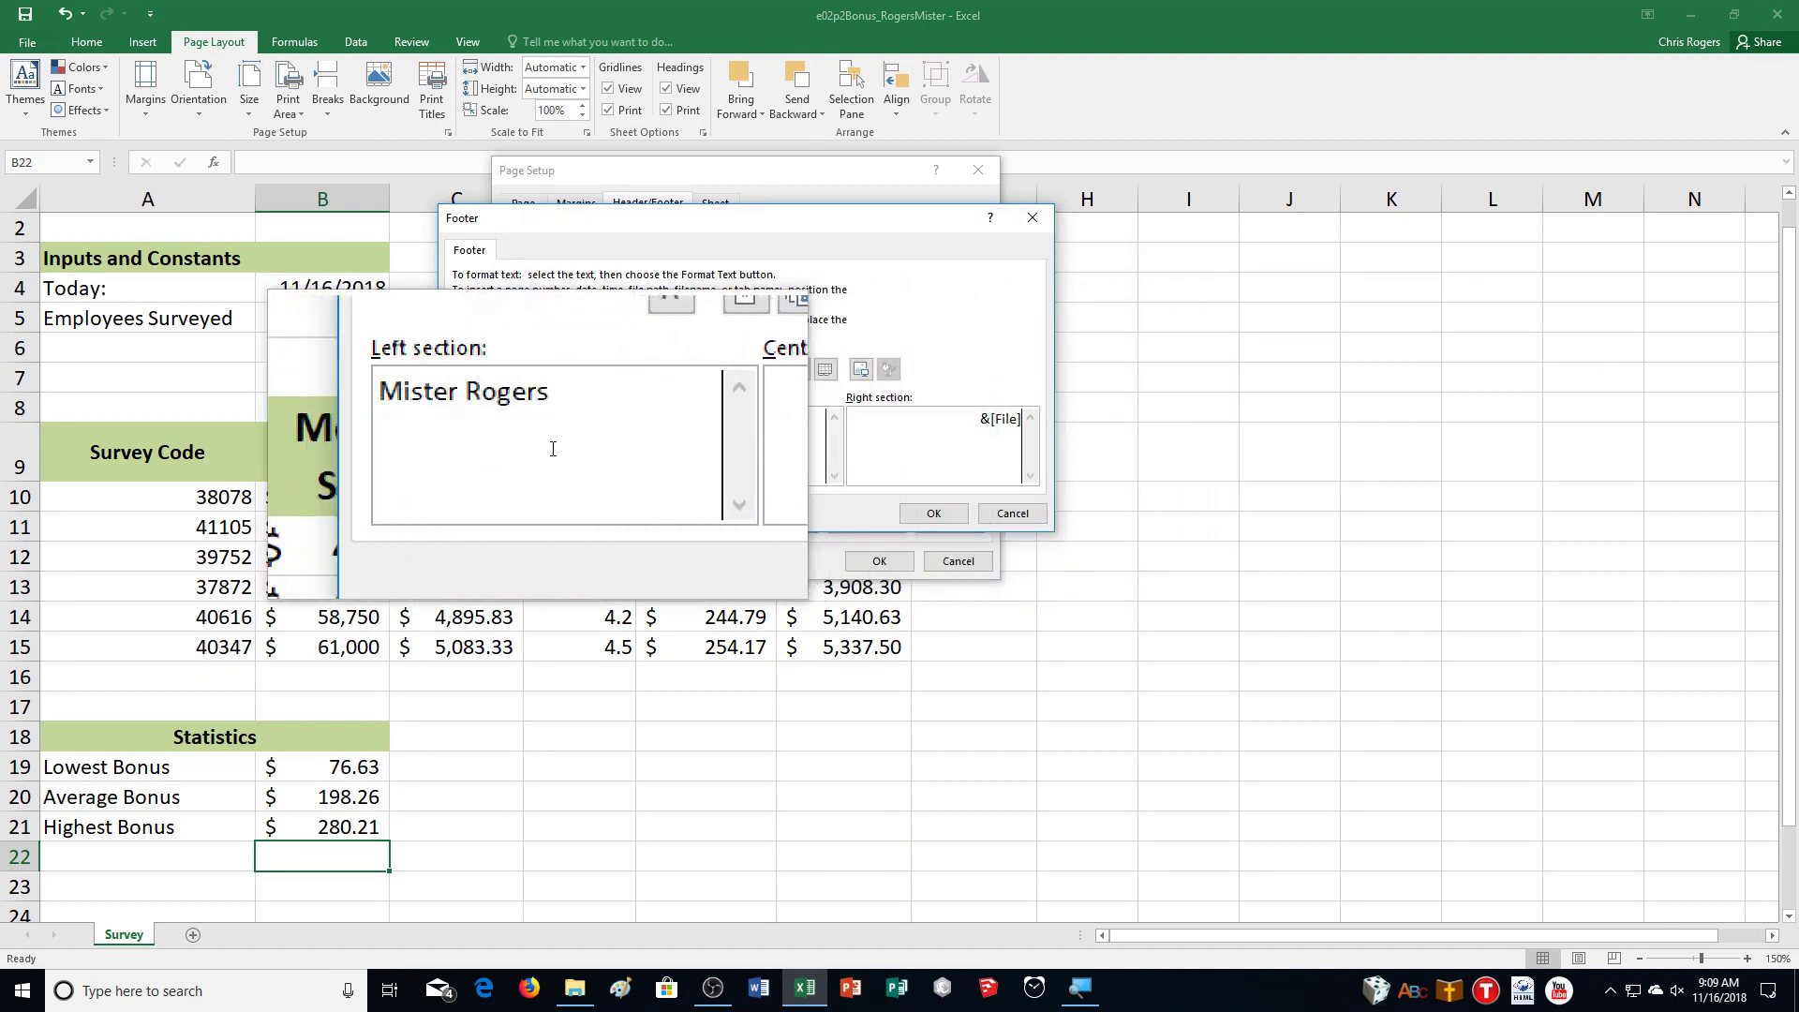
{"action": "left_click", "coordinate": [942, 516]}
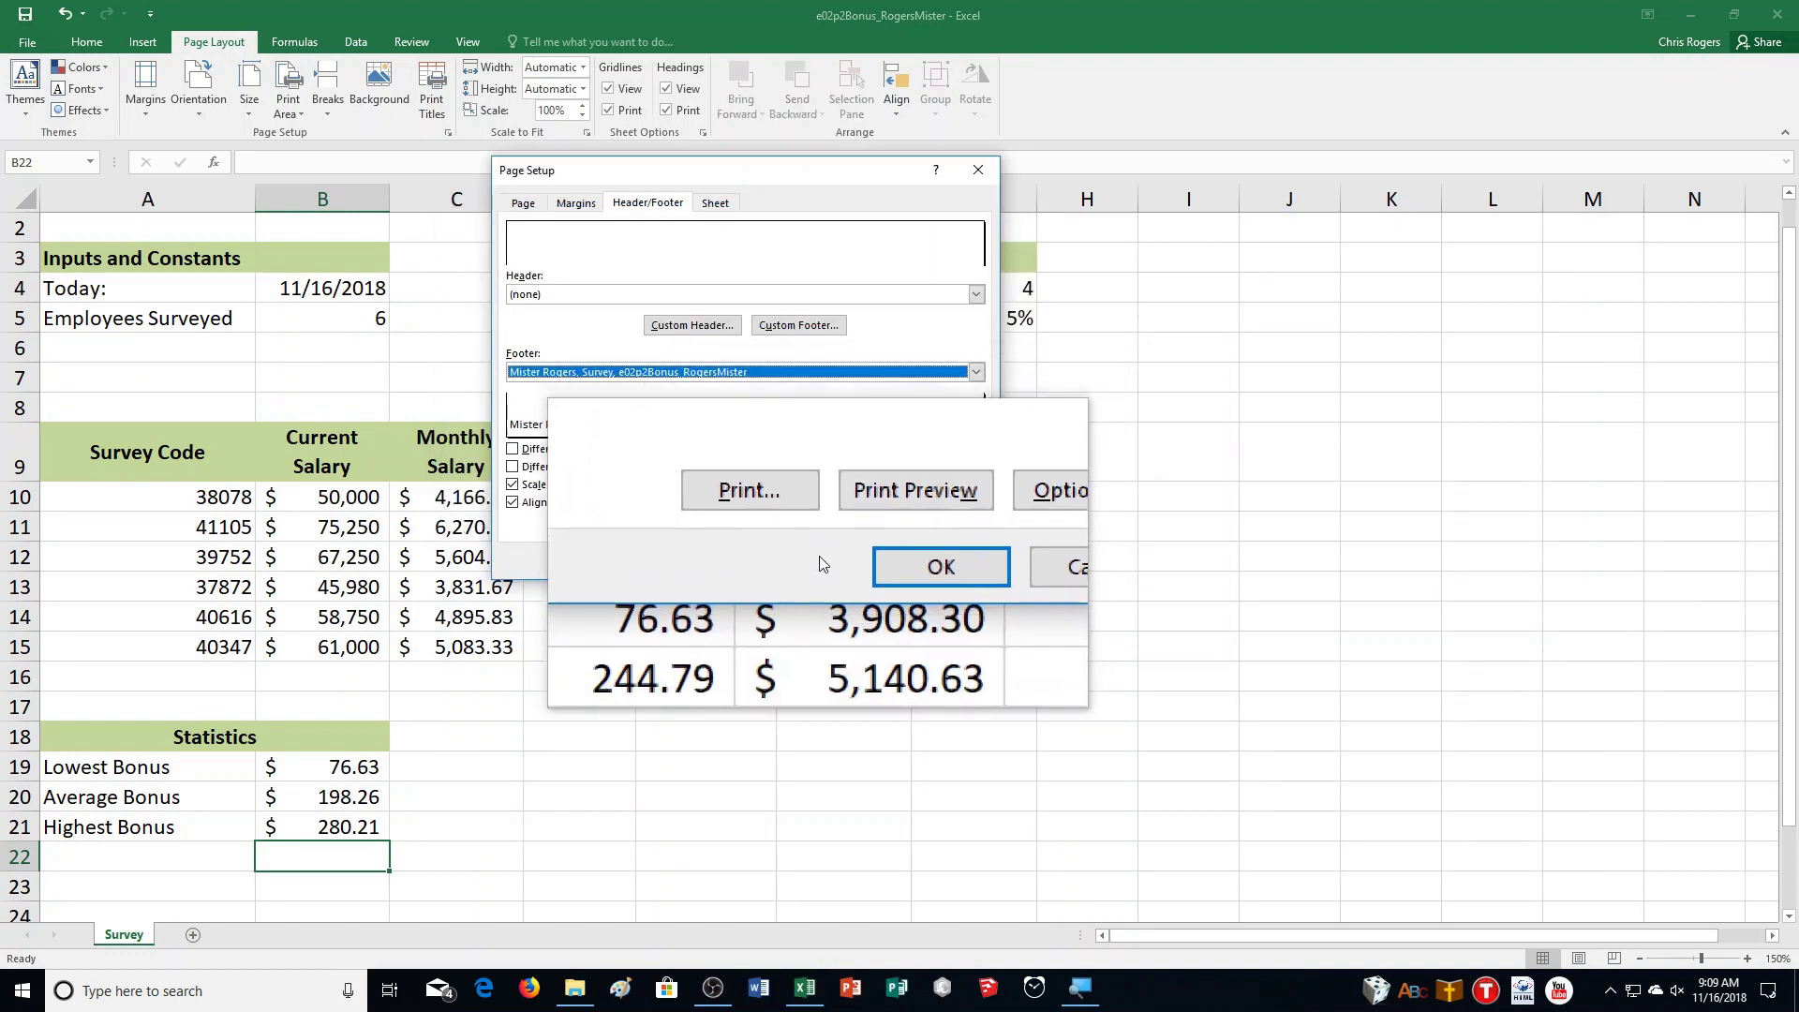
{"action": "left_click", "coordinate": [868, 562]}
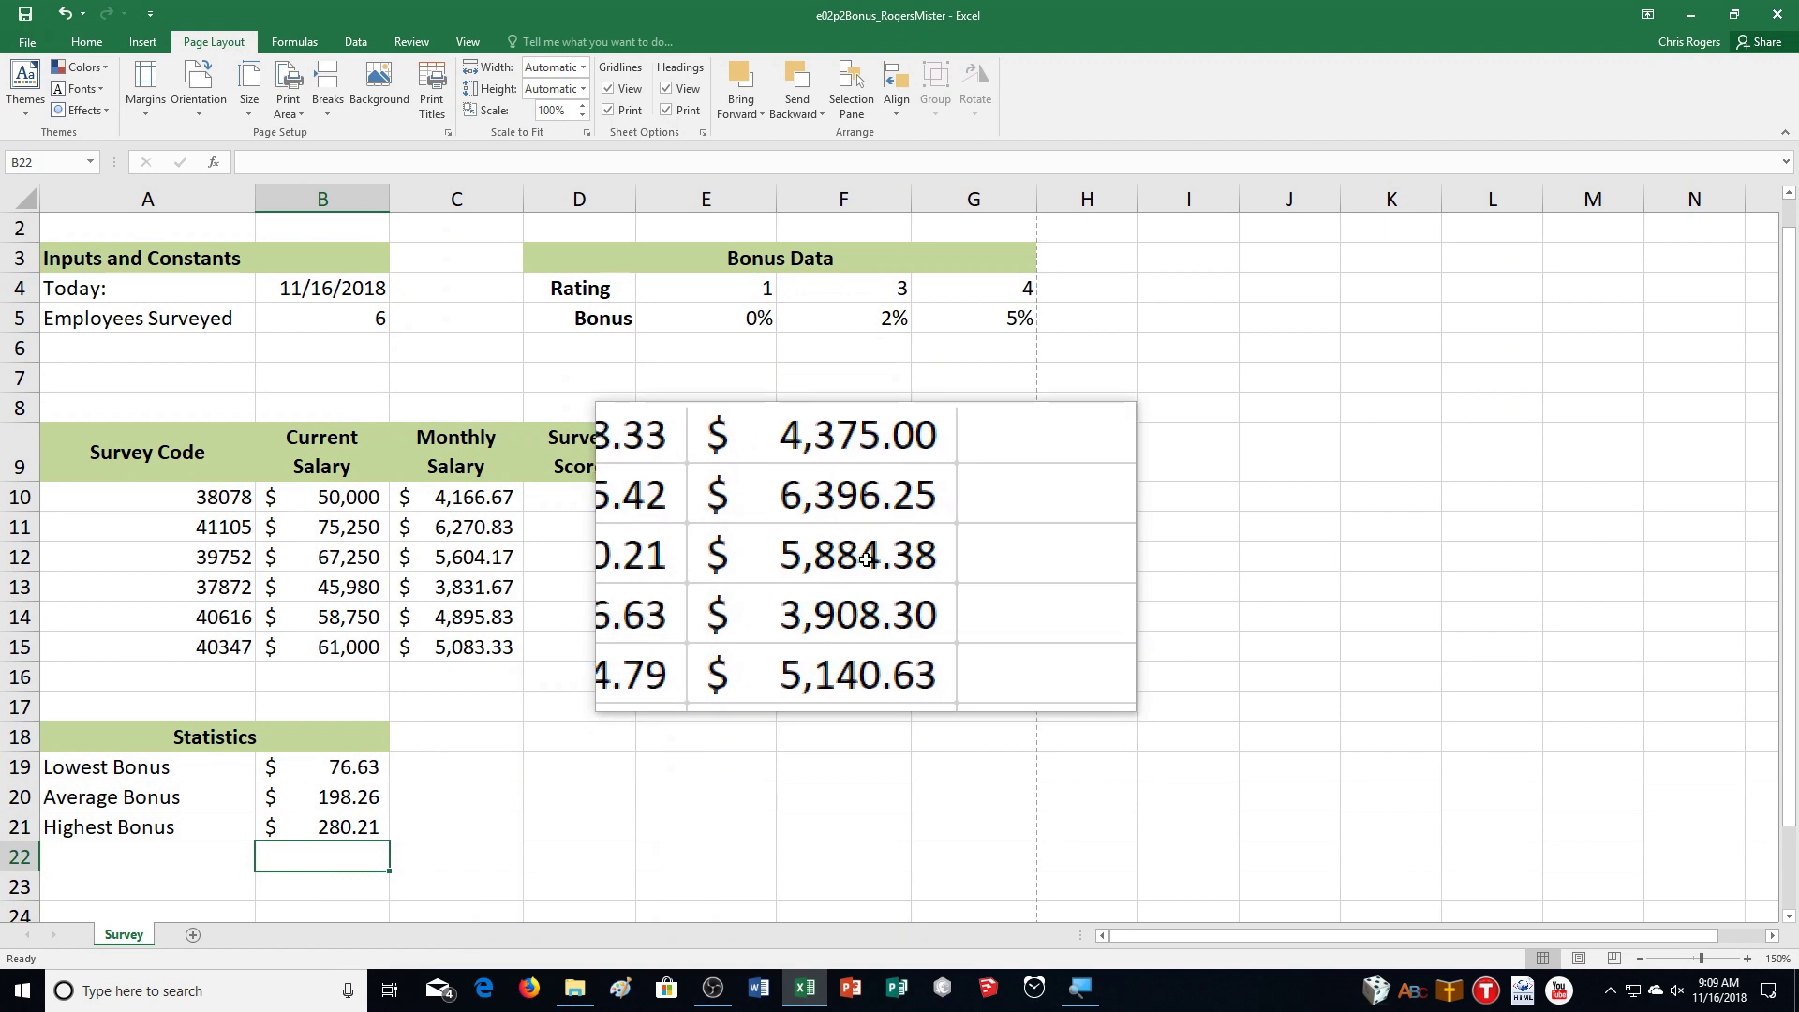